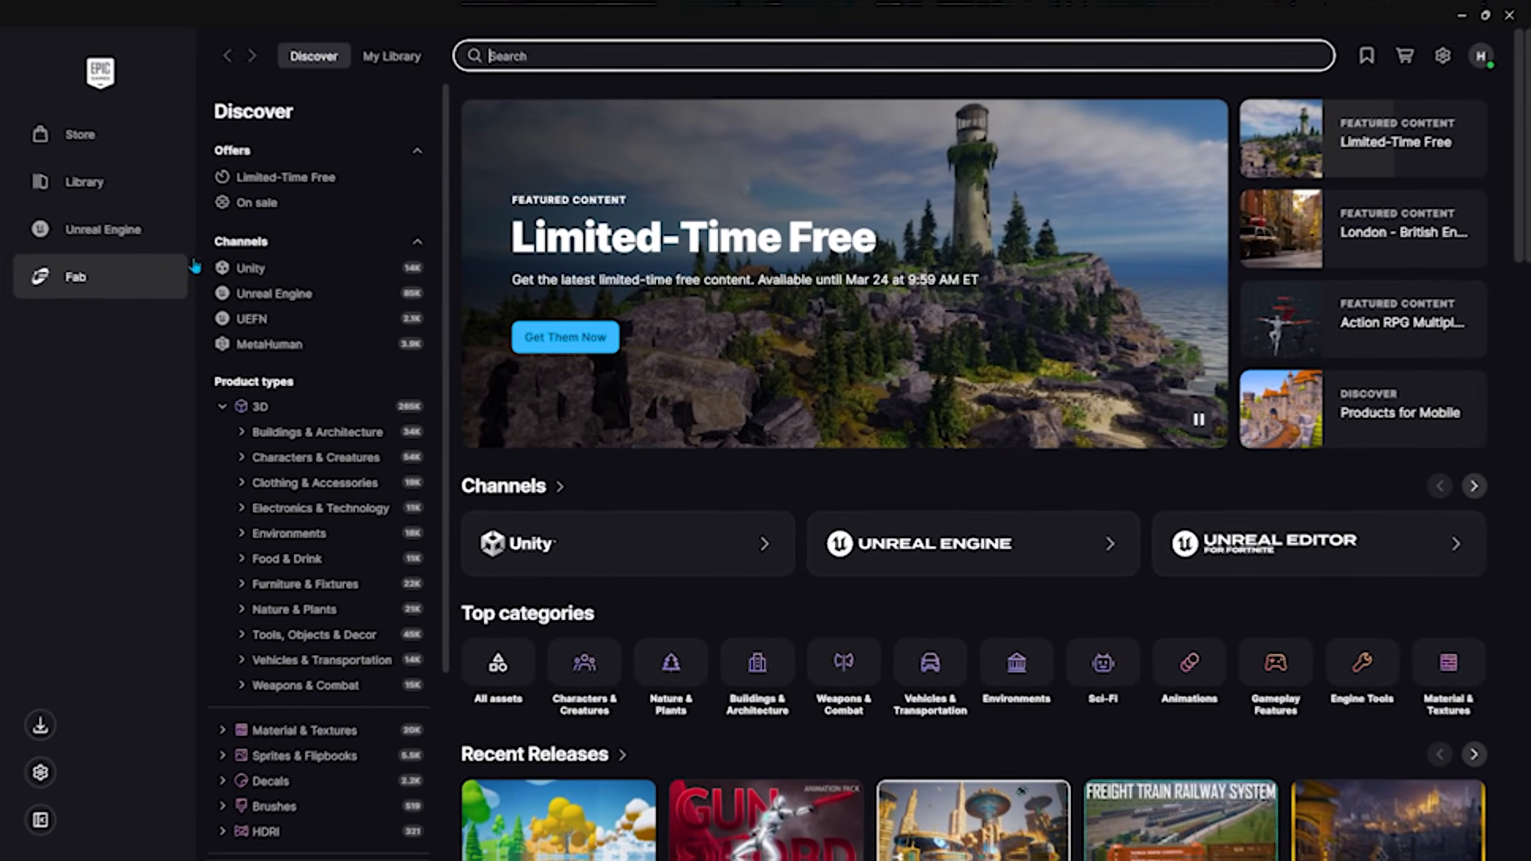
Browse Fab's Characters & Creatures category, filtered to show only free products.
click(312, 458)
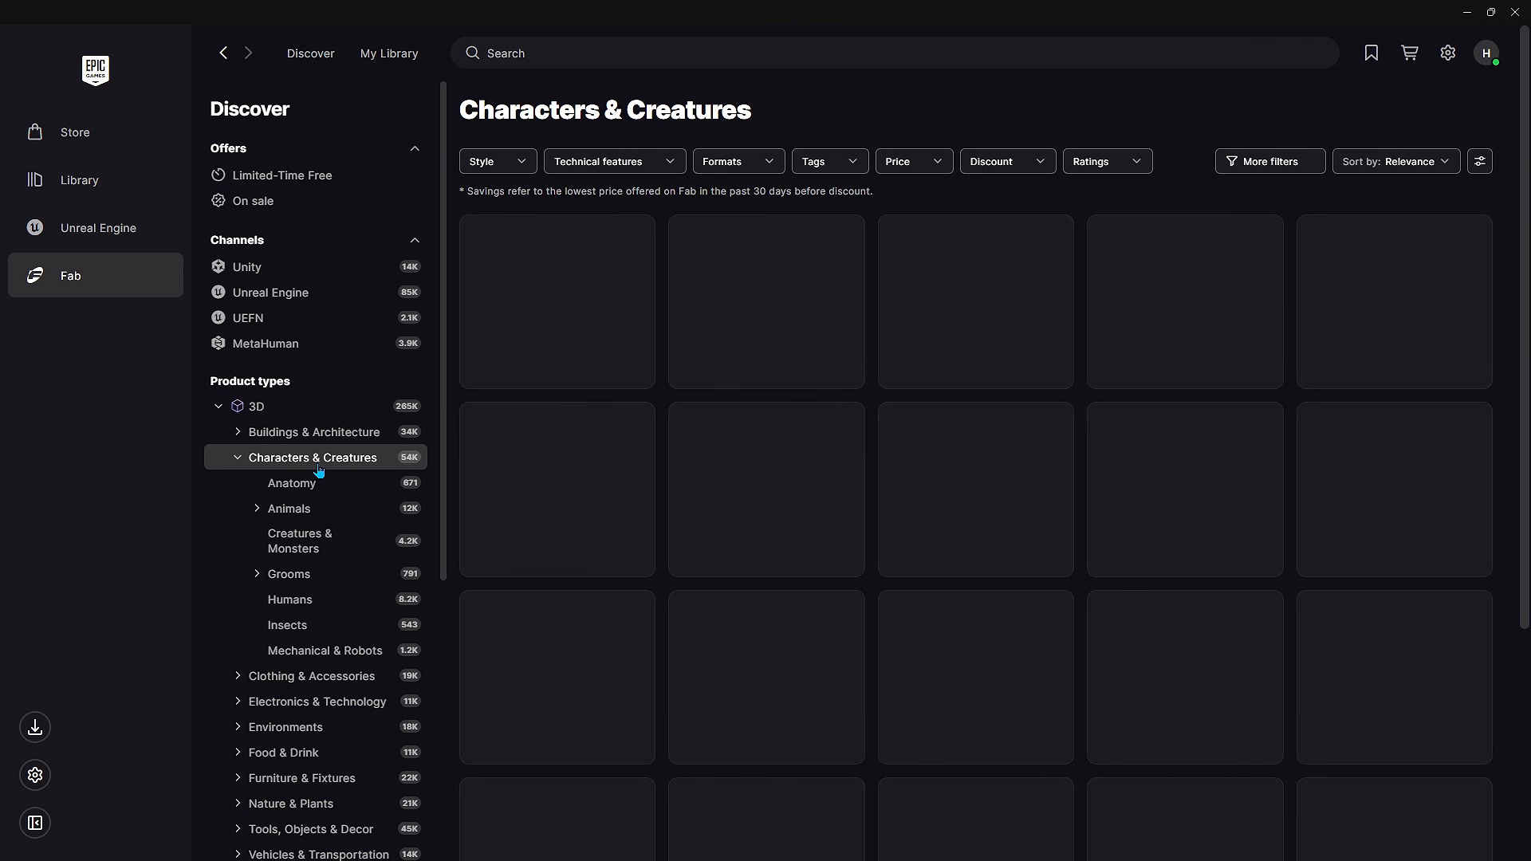
click(900, 162)
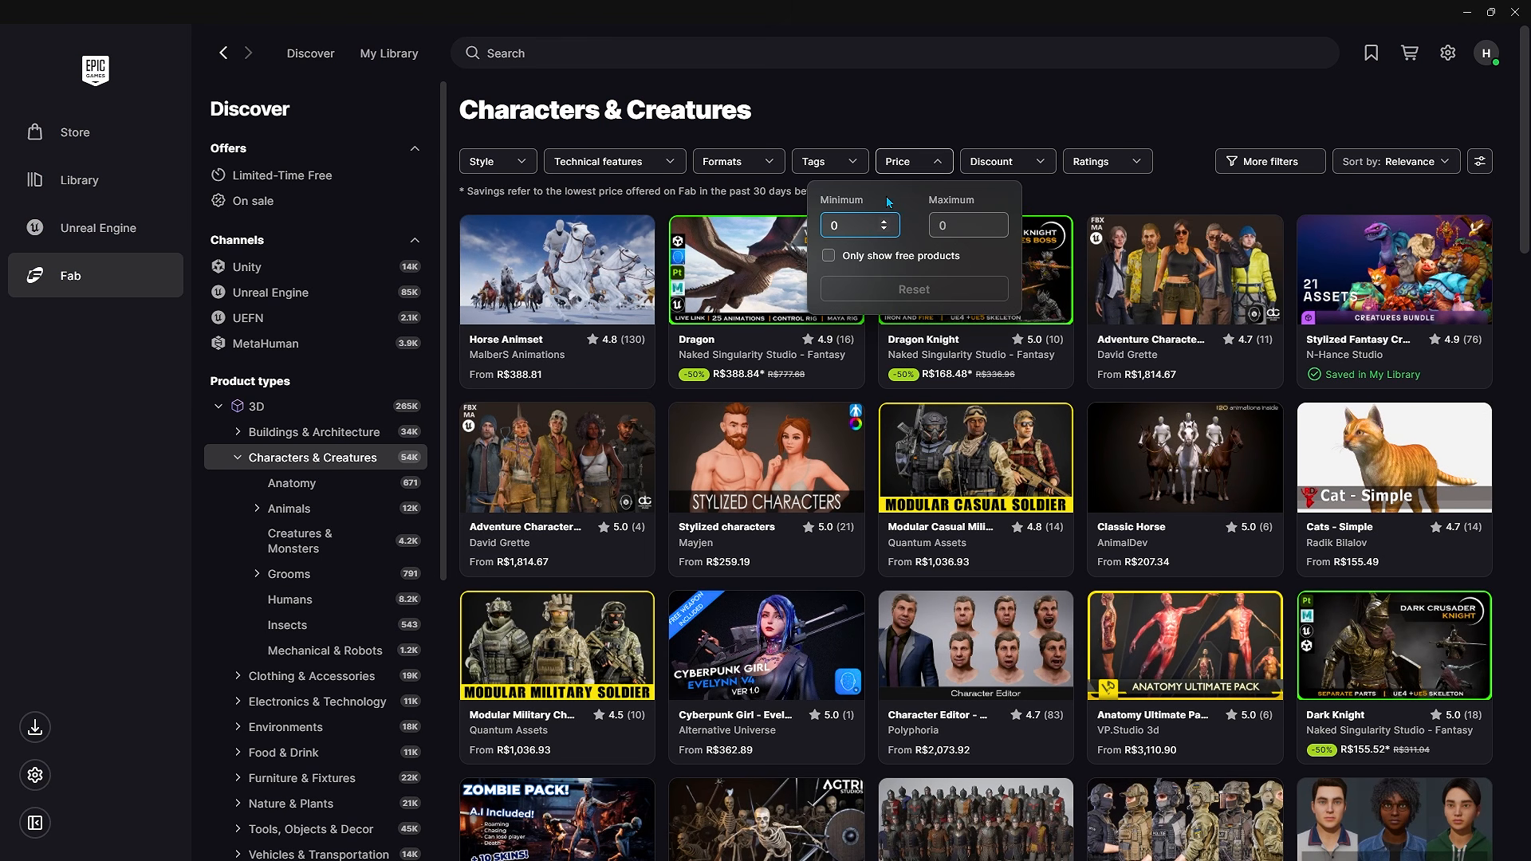
click(827, 259)
click(1281, 247)
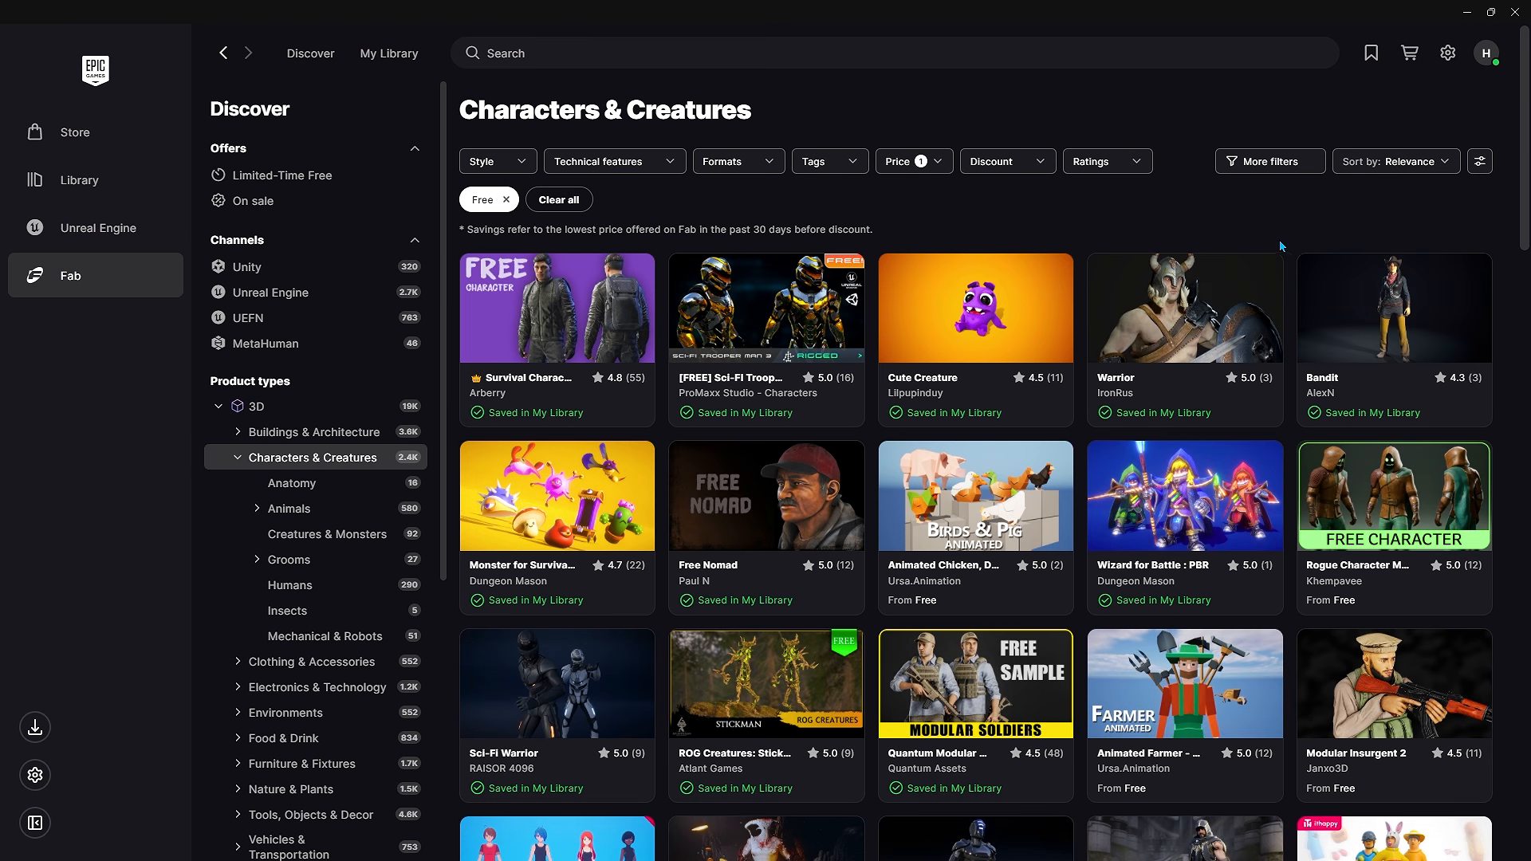
drag(1523, 230, 1488, 594)
drag(1509, 696, 1508, 721)
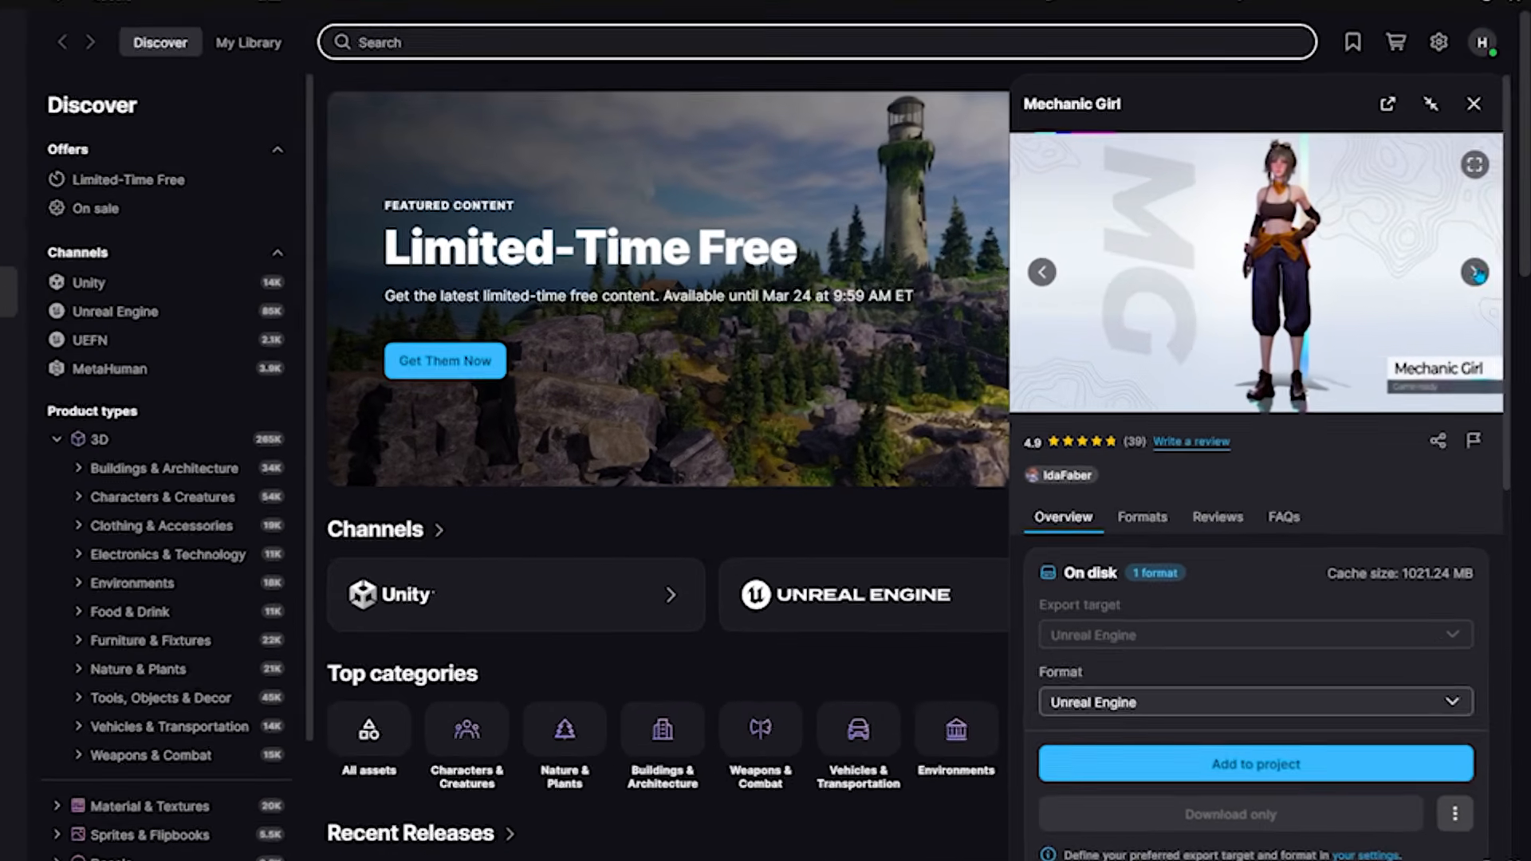
Look through the preview images of the Mechanic Girl asset.
click(1475, 273)
click(1476, 272)
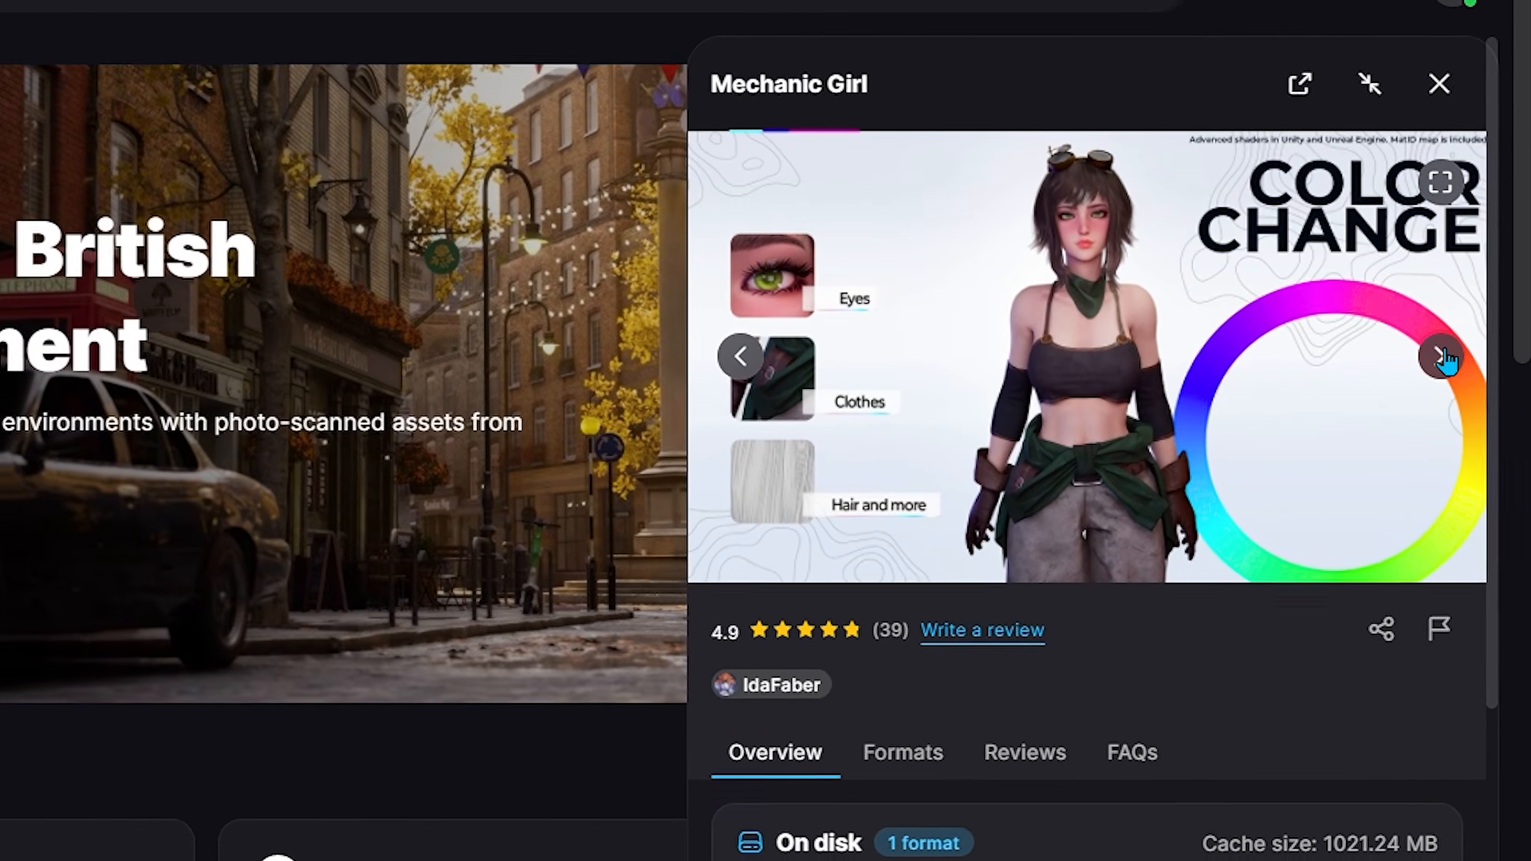
click(1448, 340)
click(1449, 340)
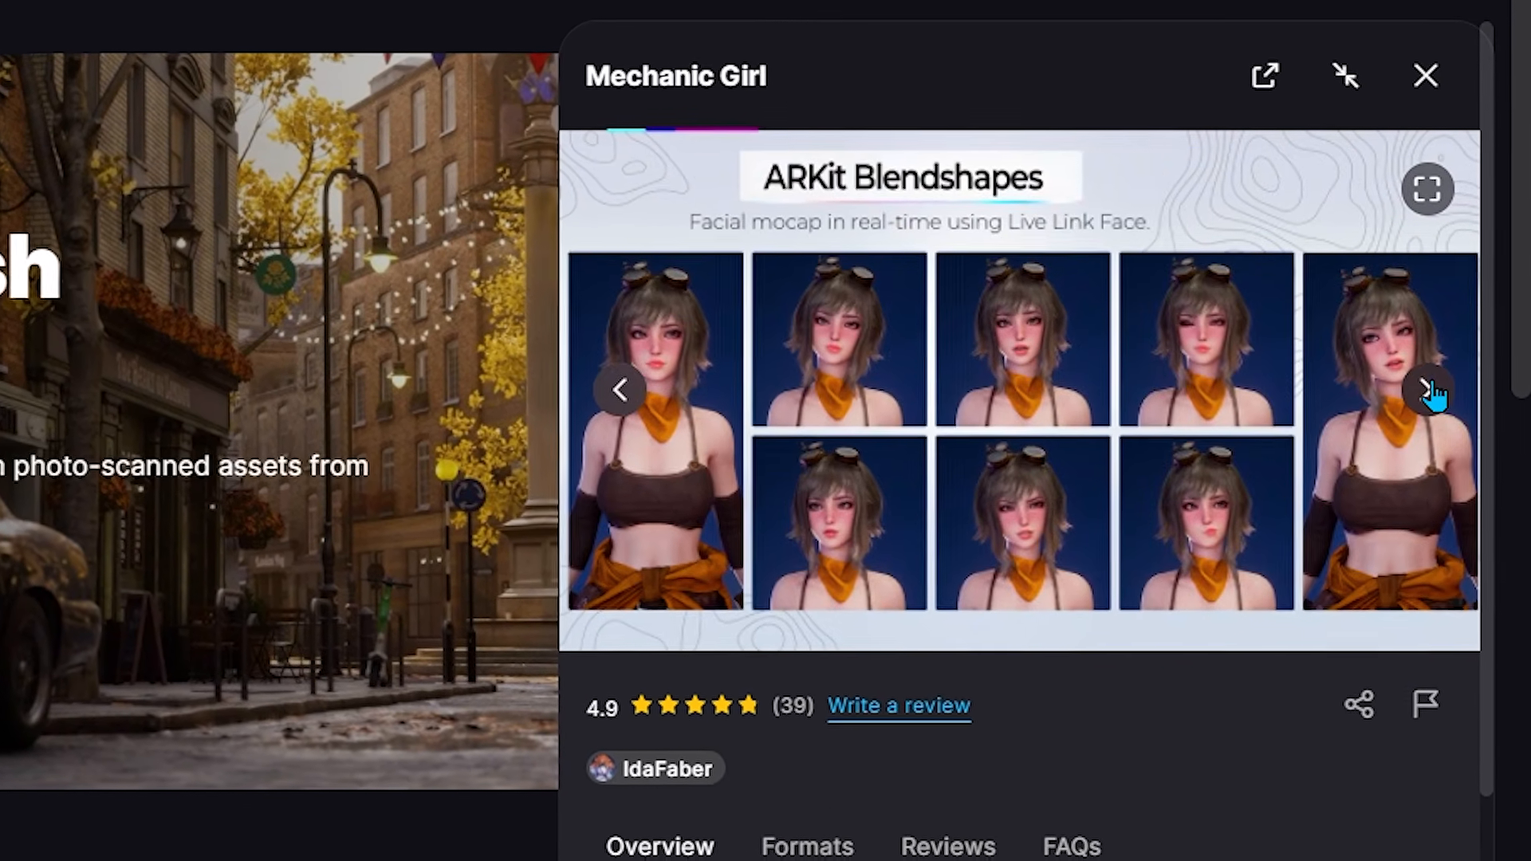
click(1425, 409)
click(1425, 409)
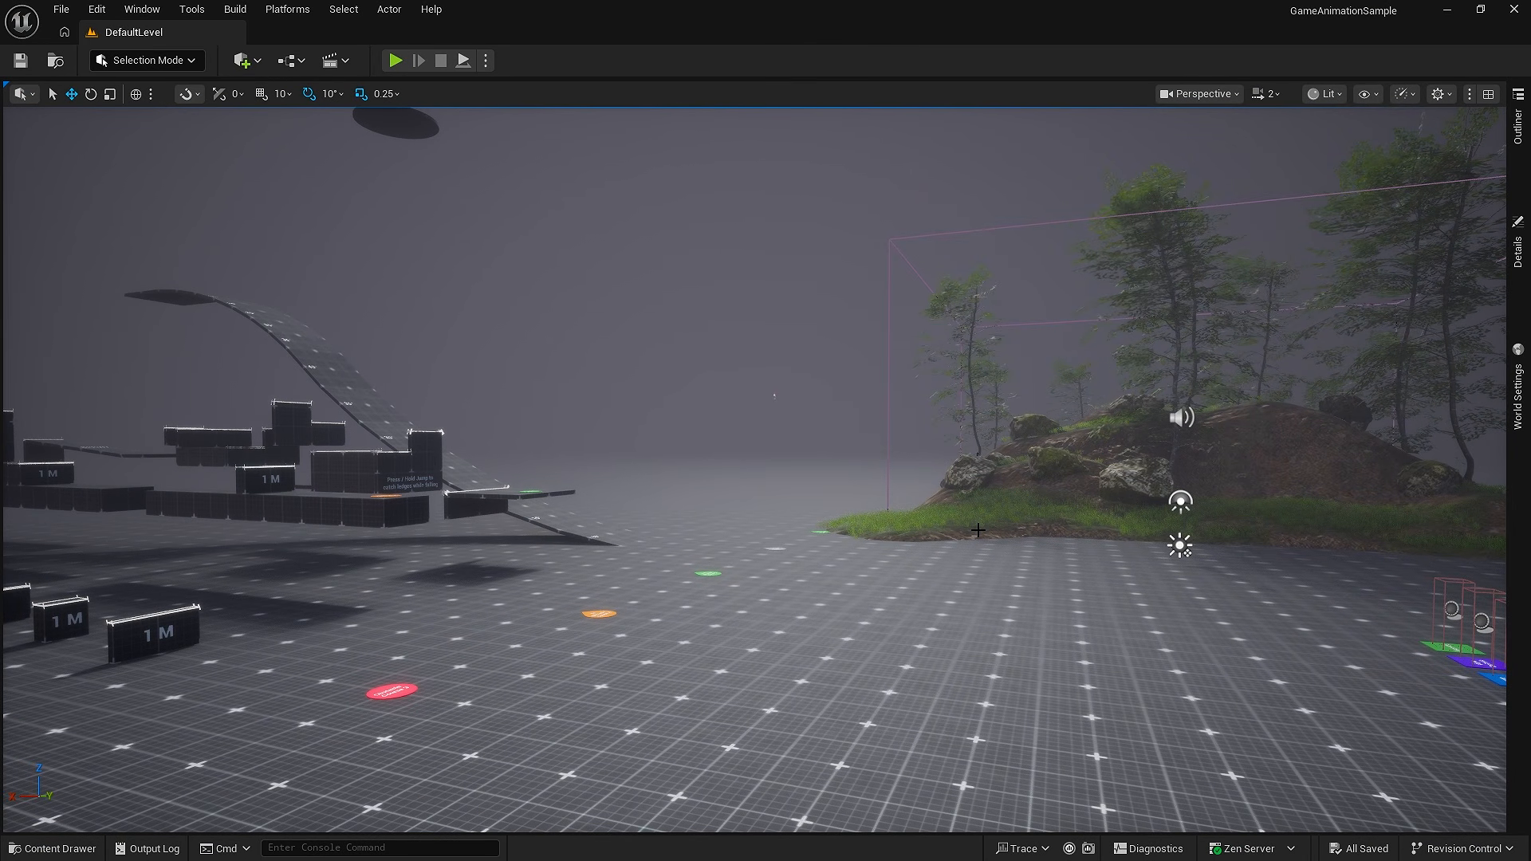
In Unreal Editor, start Retarget Animations for SandboxCharacter_Mover_ABP in the Blueprints folder, with SK_MechanicGirl_01 as the target skeletal mesh.
key(ctrl+space)
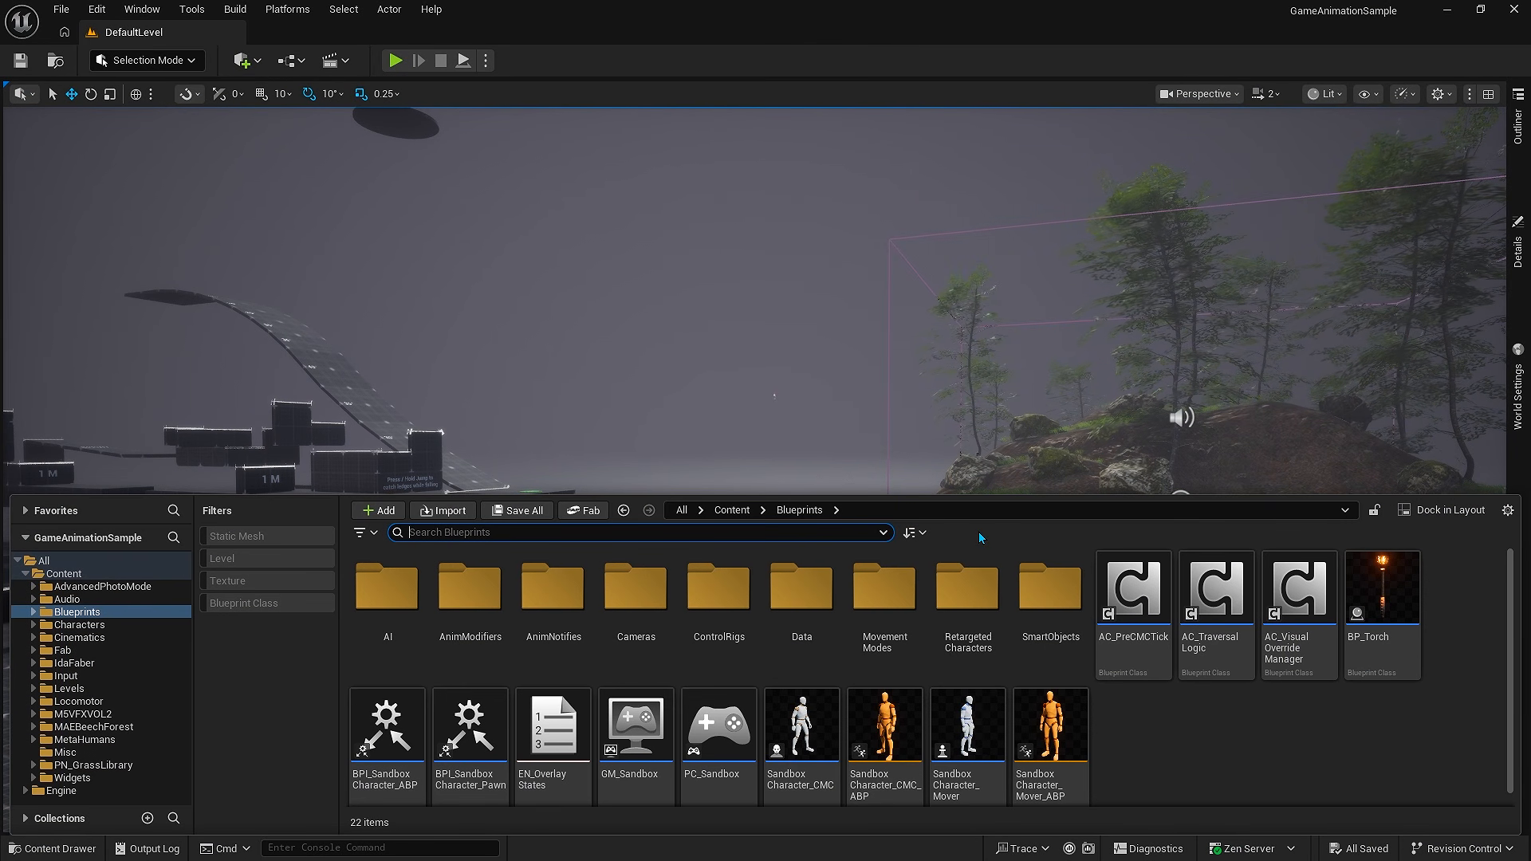
click(93, 613)
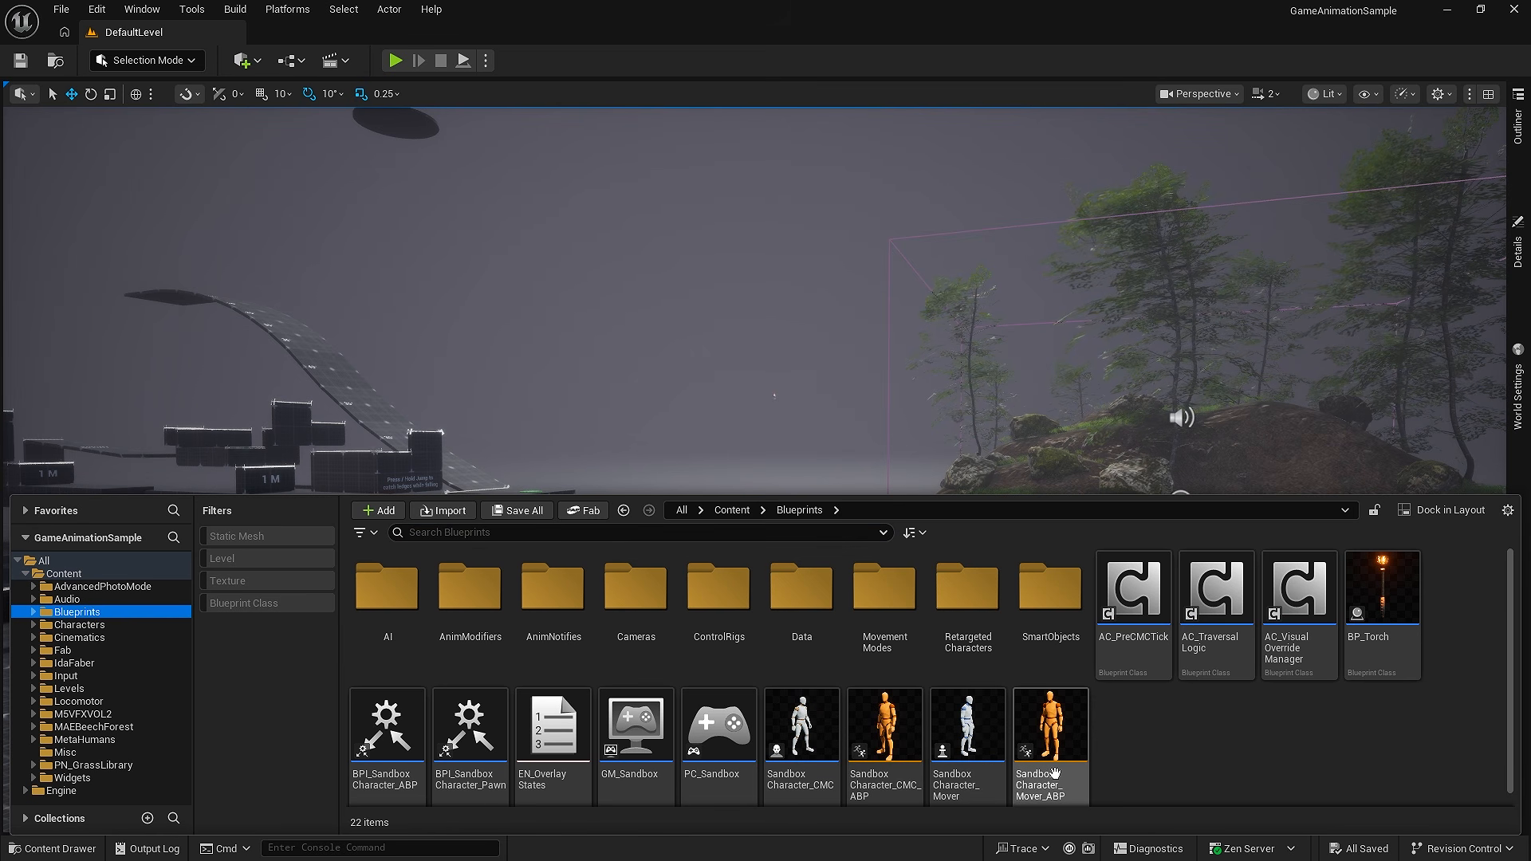
click(1080, 792)
right_click(1080, 792)
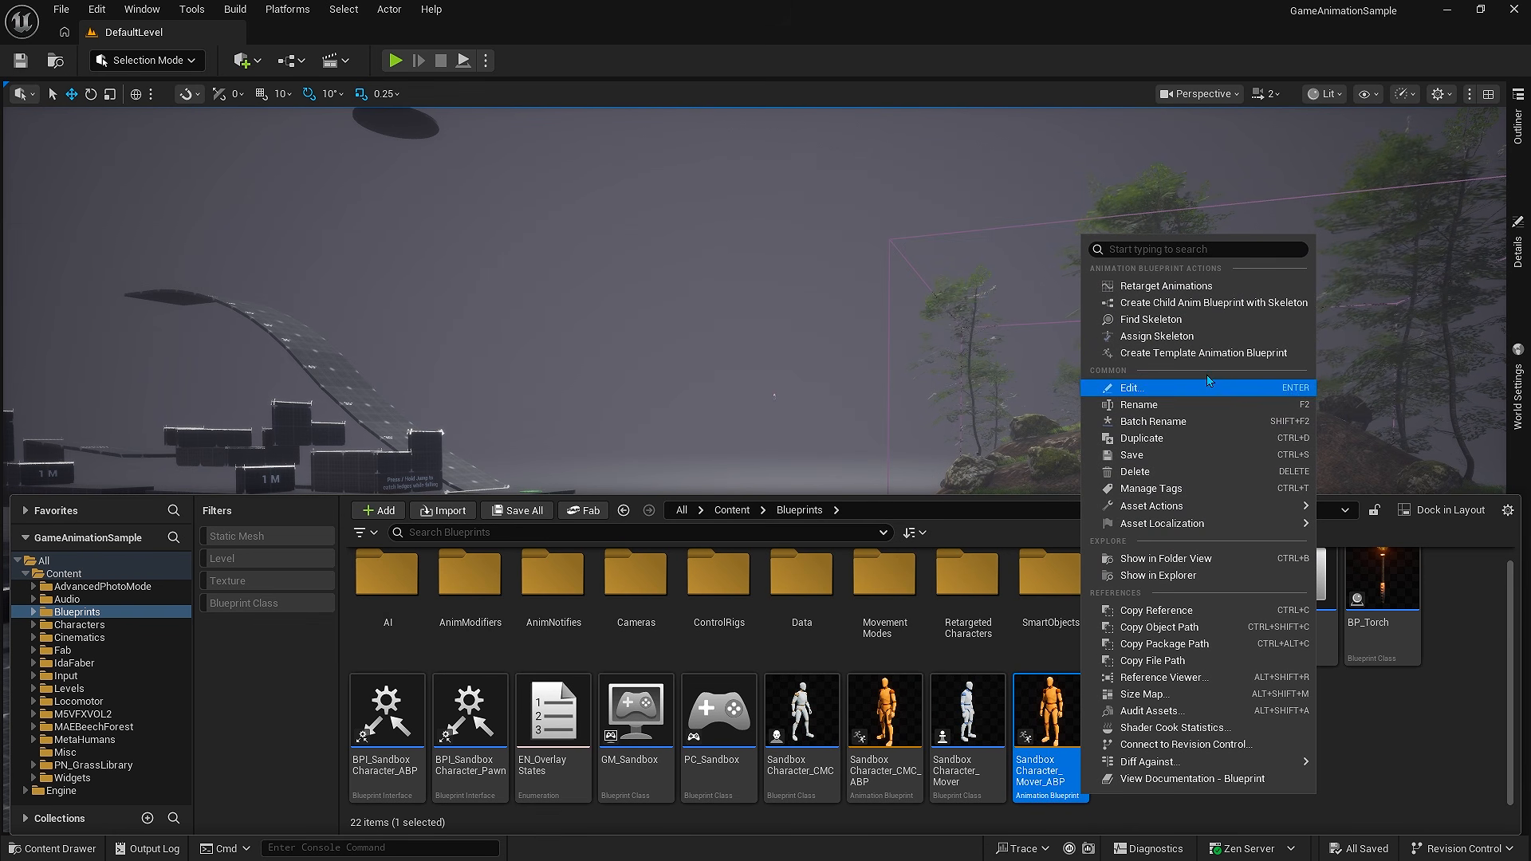
click(1180, 292)
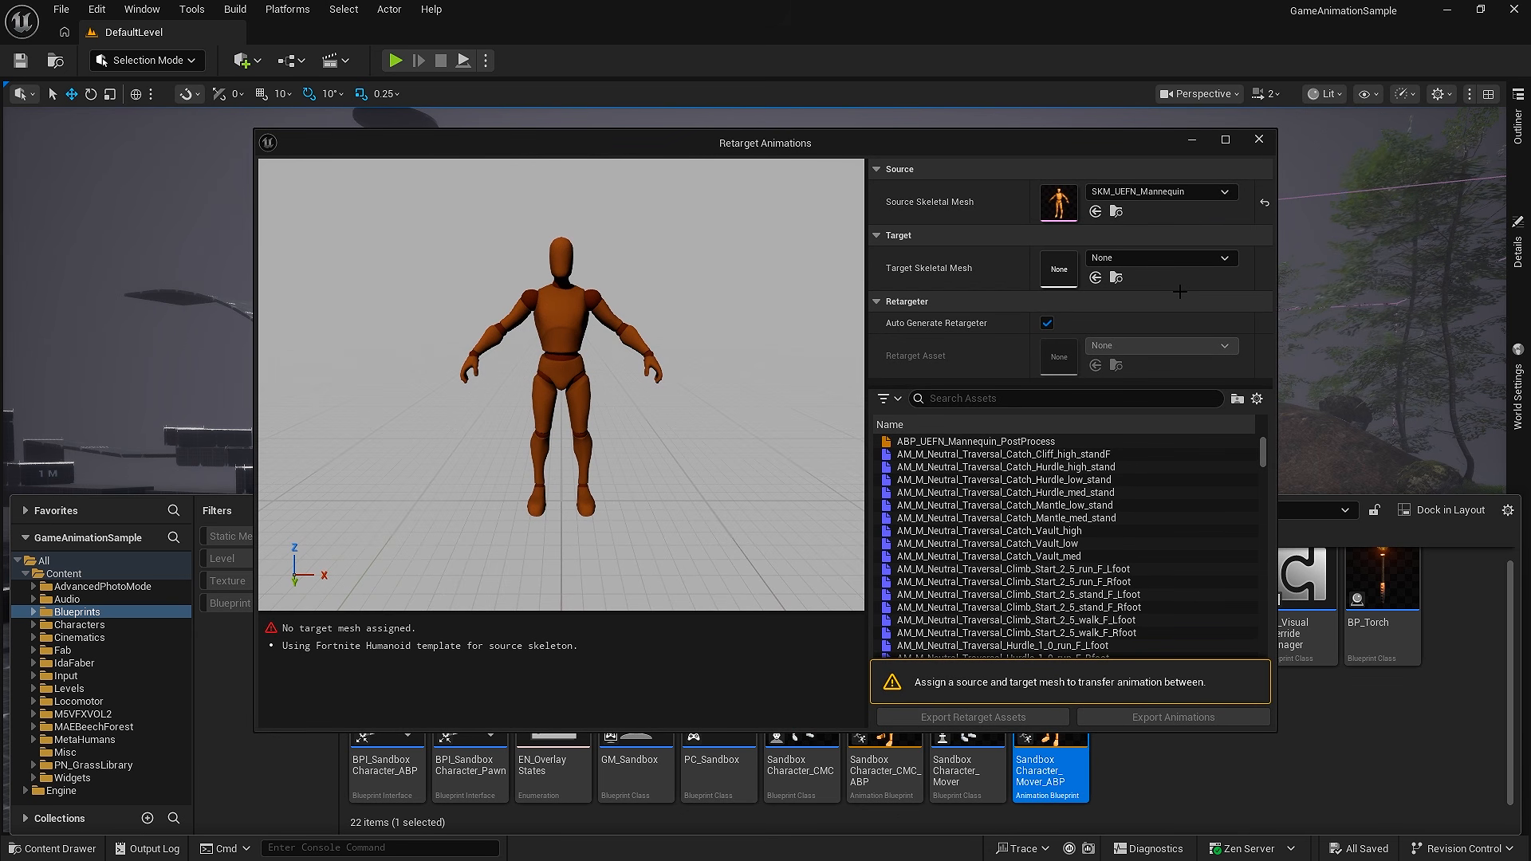
click(1183, 263)
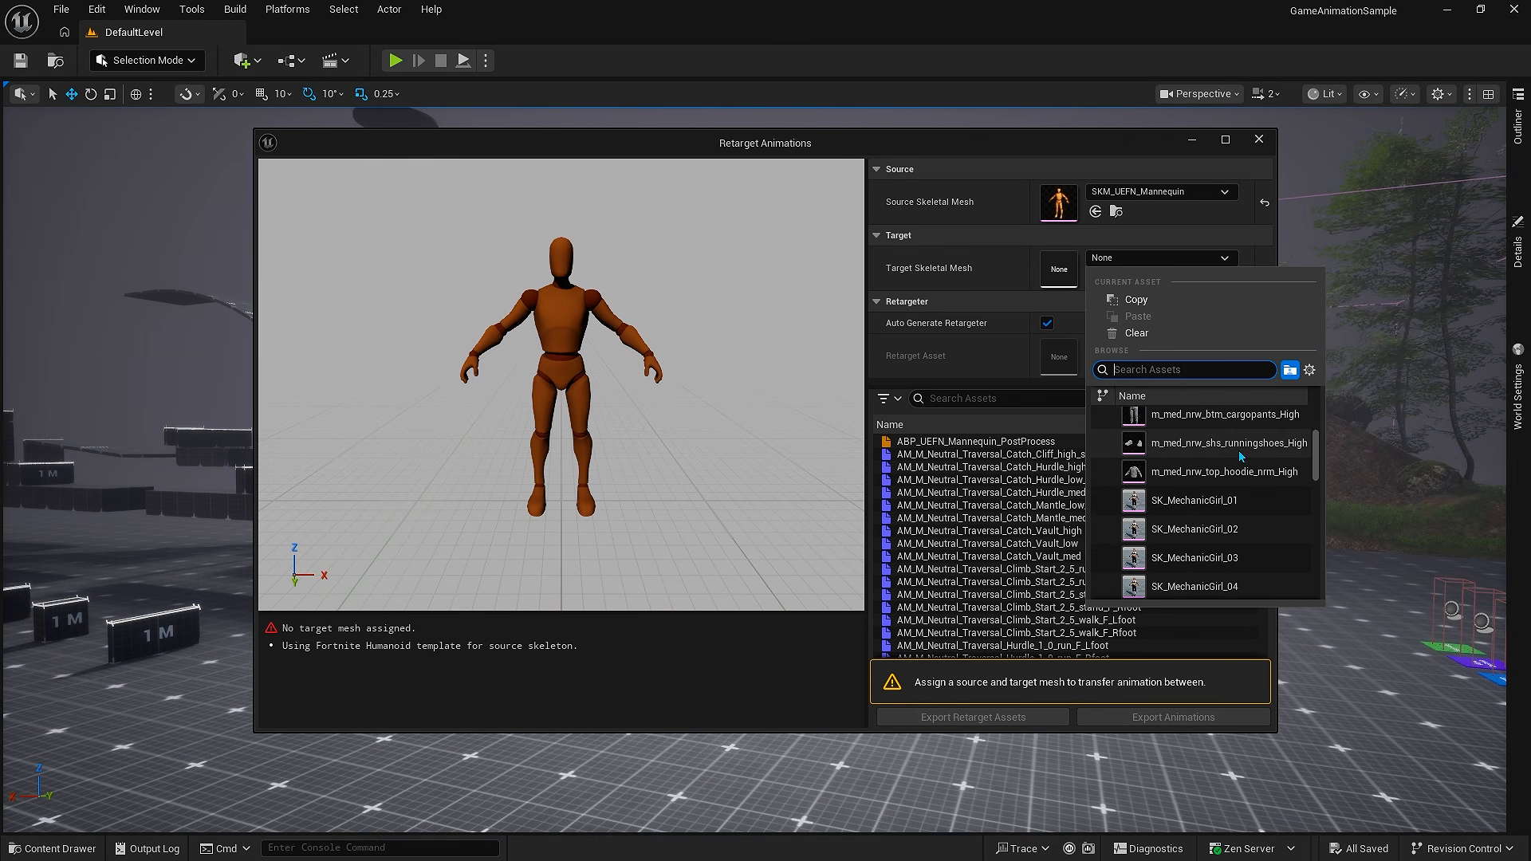
click(1194, 500)
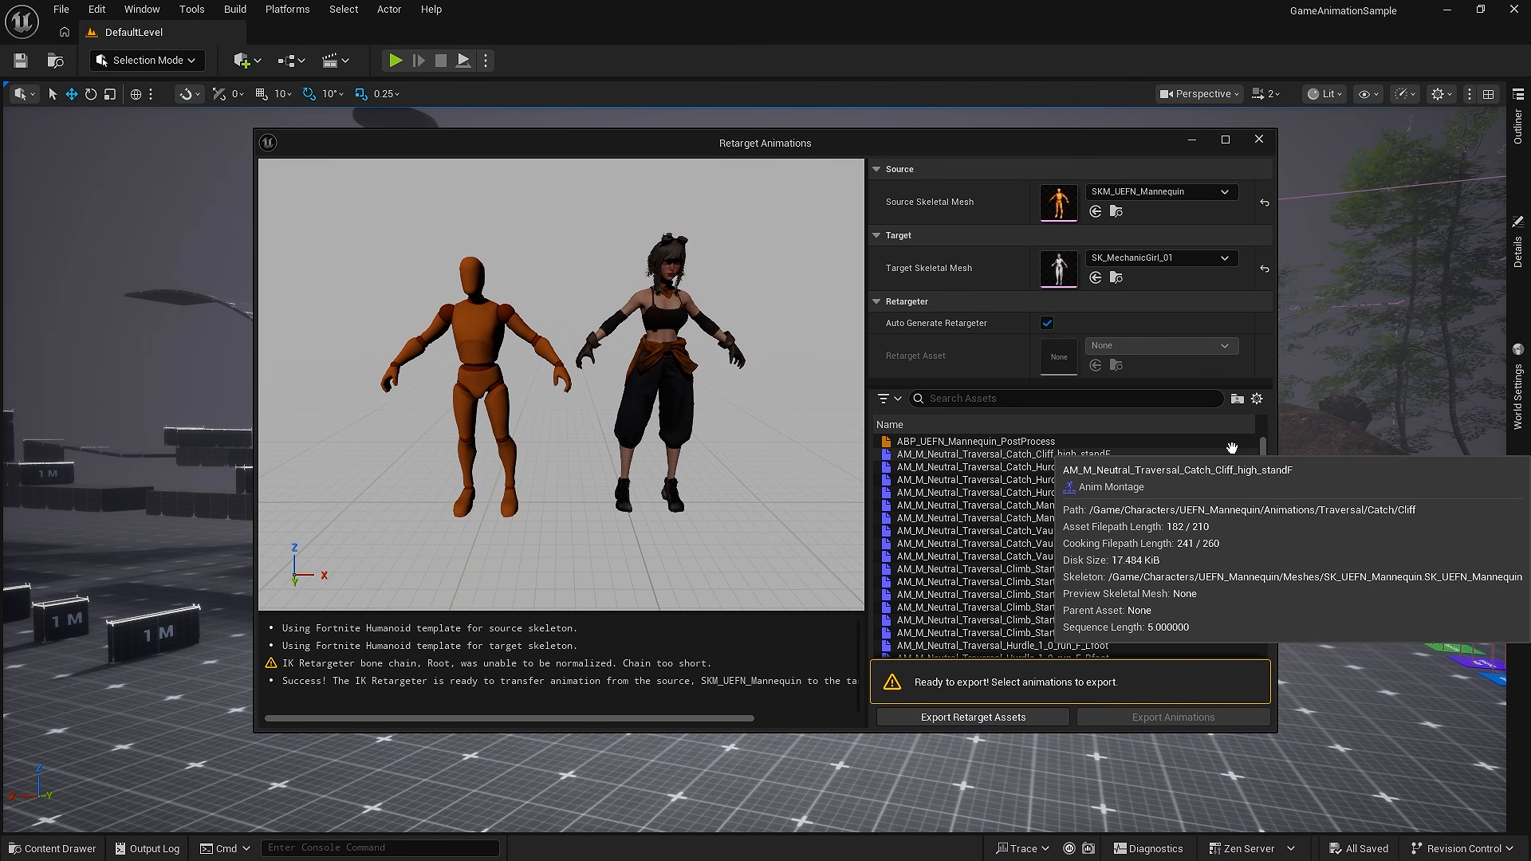
Preview several traversal, blend space and bench interaction animations on the source and target characters to check the retargeting.
click(977, 454)
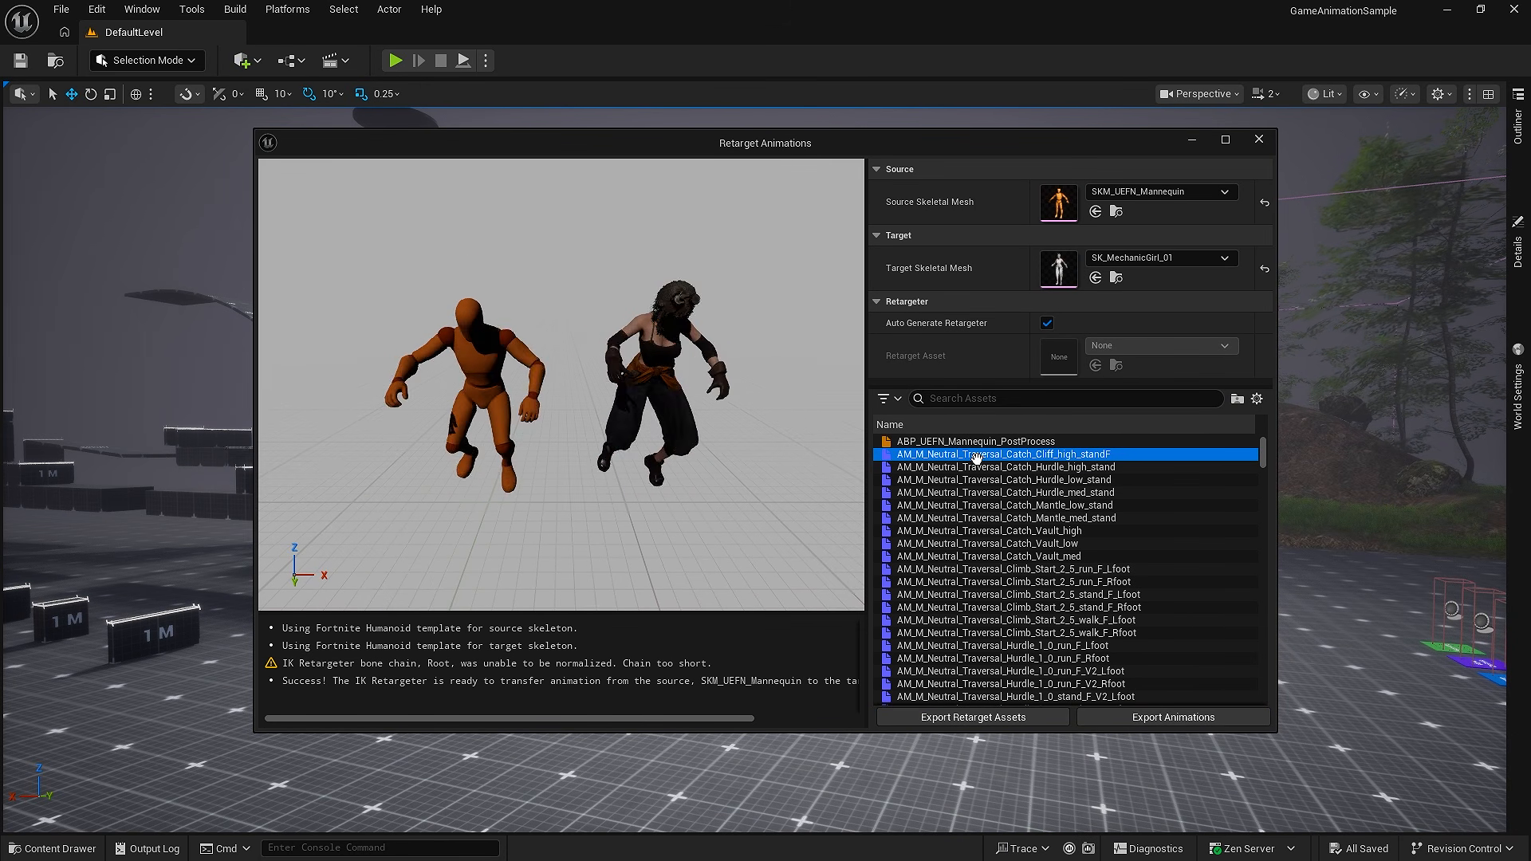
scroll(957, 543, down, 4)
click(954, 539)
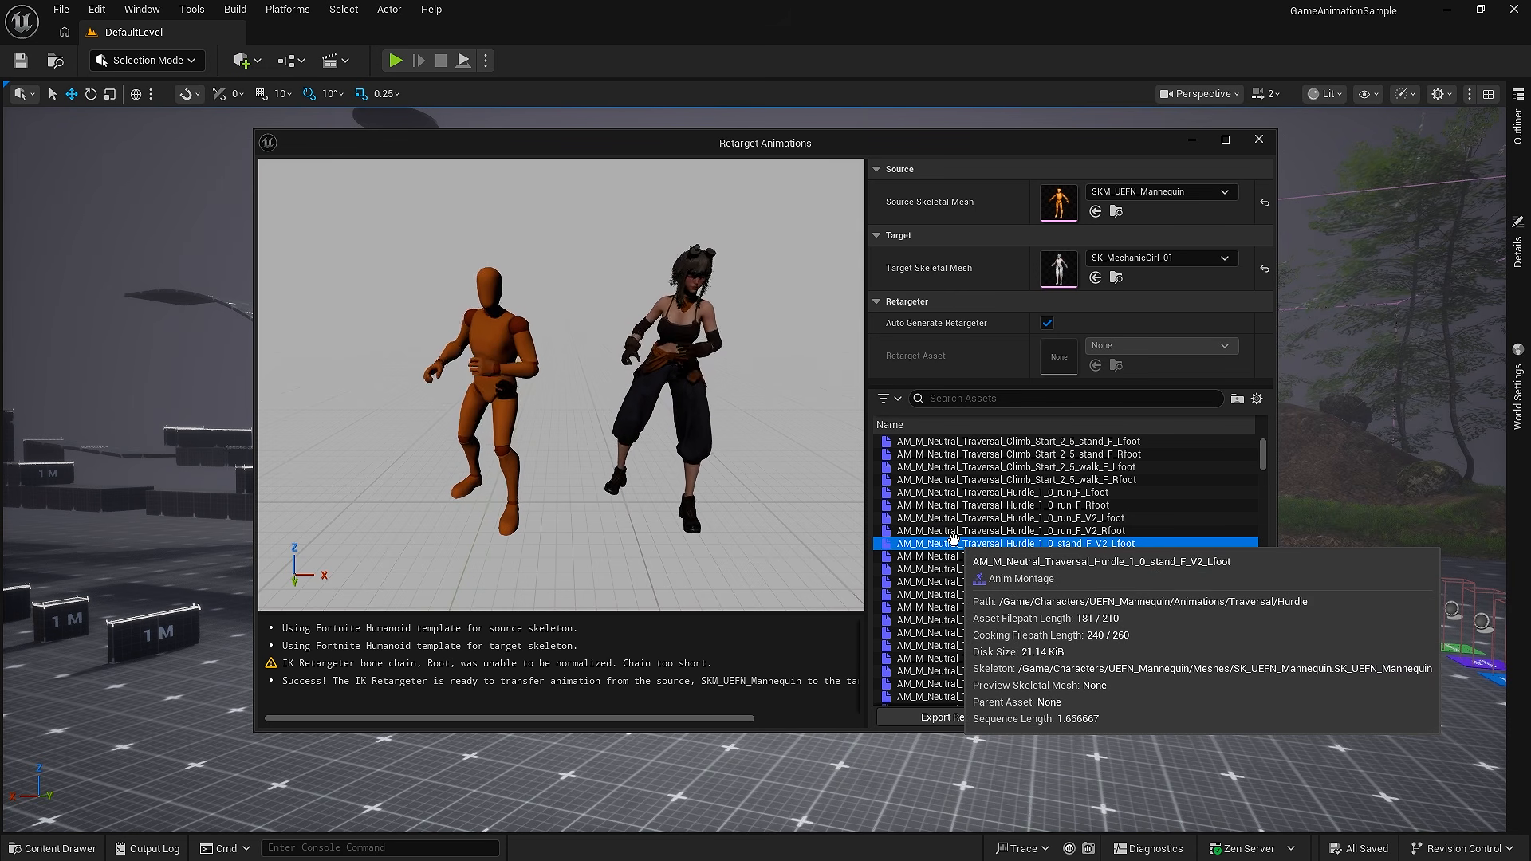
scroll(954, 539, down, 10)
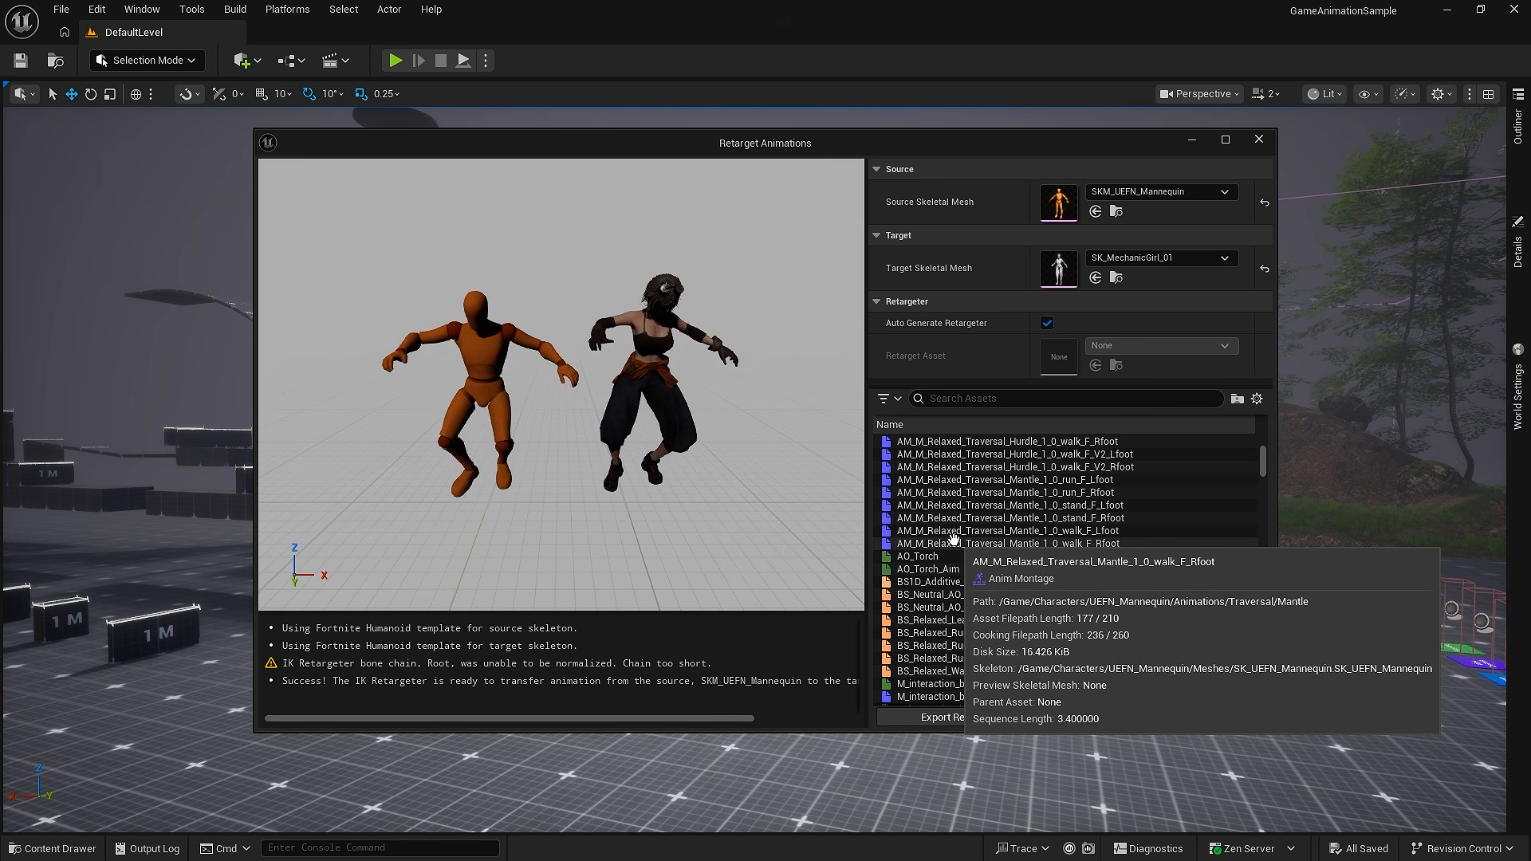
click(958, 441)
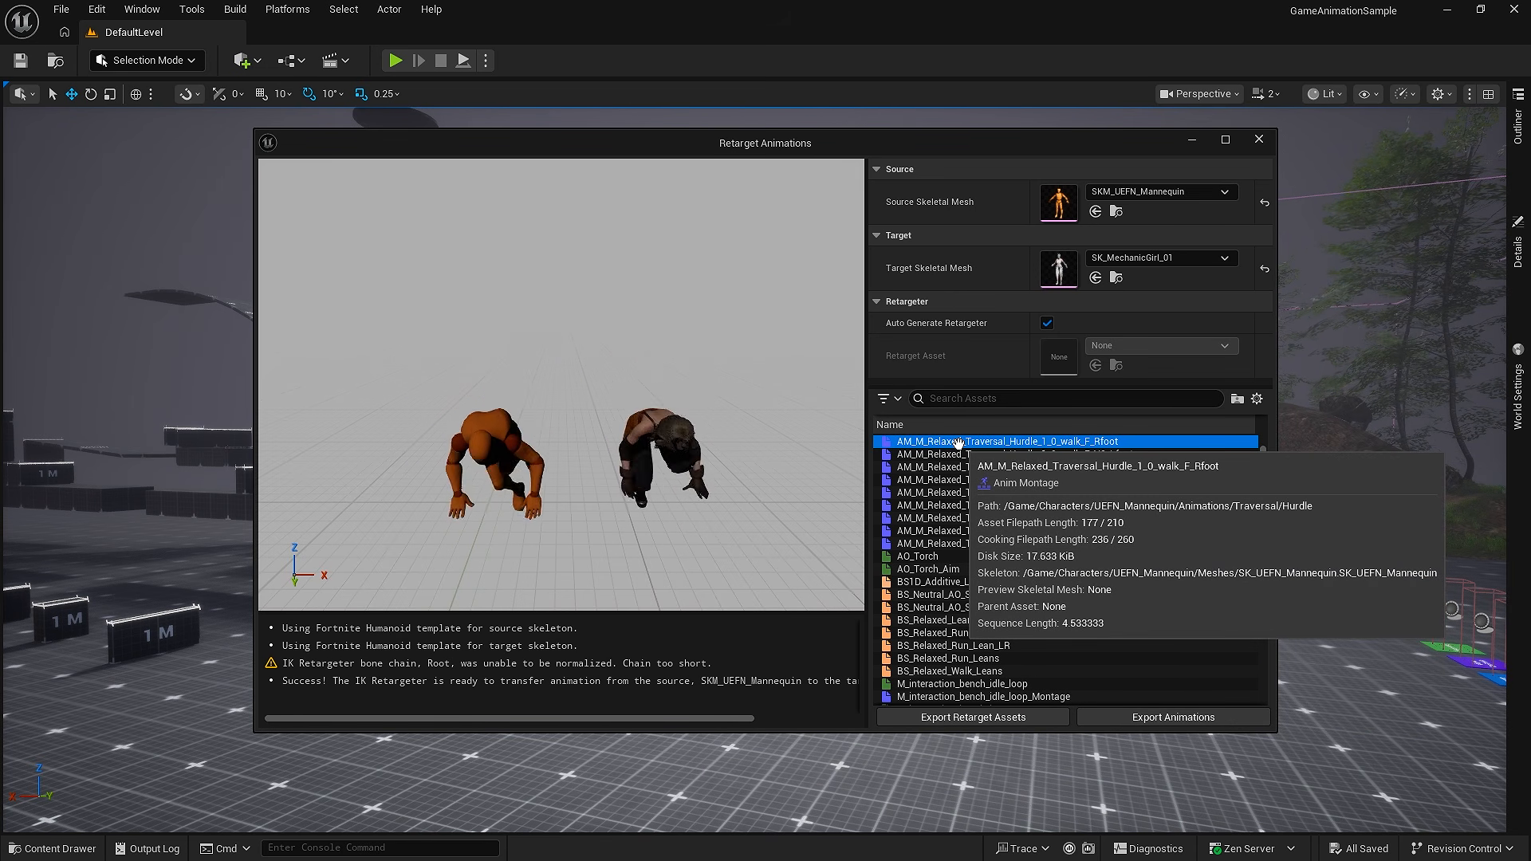
scroll(997, 511, down, 1)
click(996, 543)
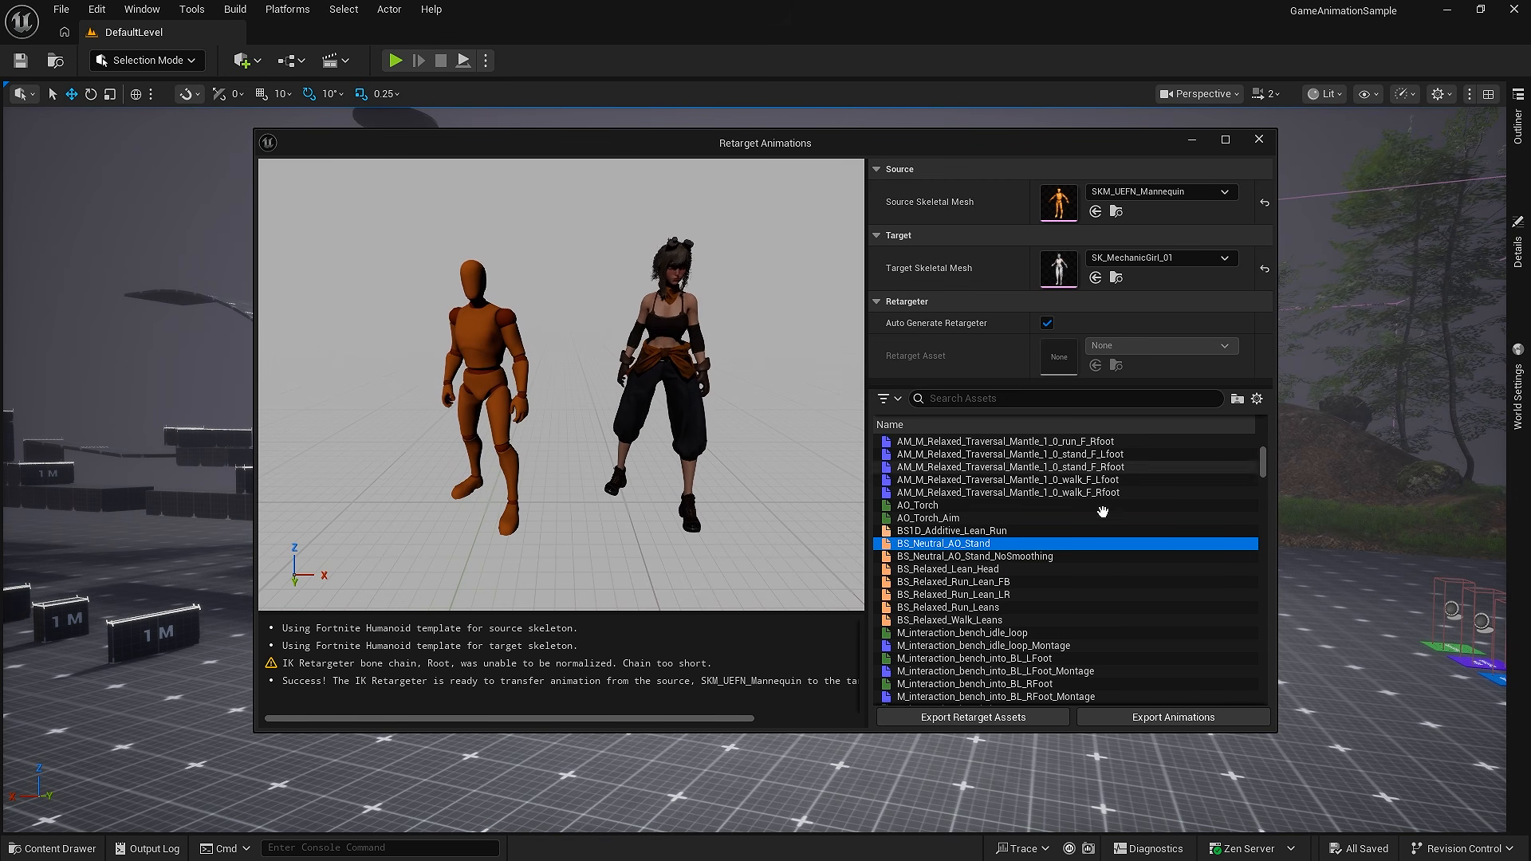
scroll(1103, 511, down, 5)
click(1070, 556)
mouse_move(764, 462)
alt+mouse_down()
mouse_move(854, 451)
mouse_move(814, 550)
mouse_move(763, 462)
alt+mouse_up()
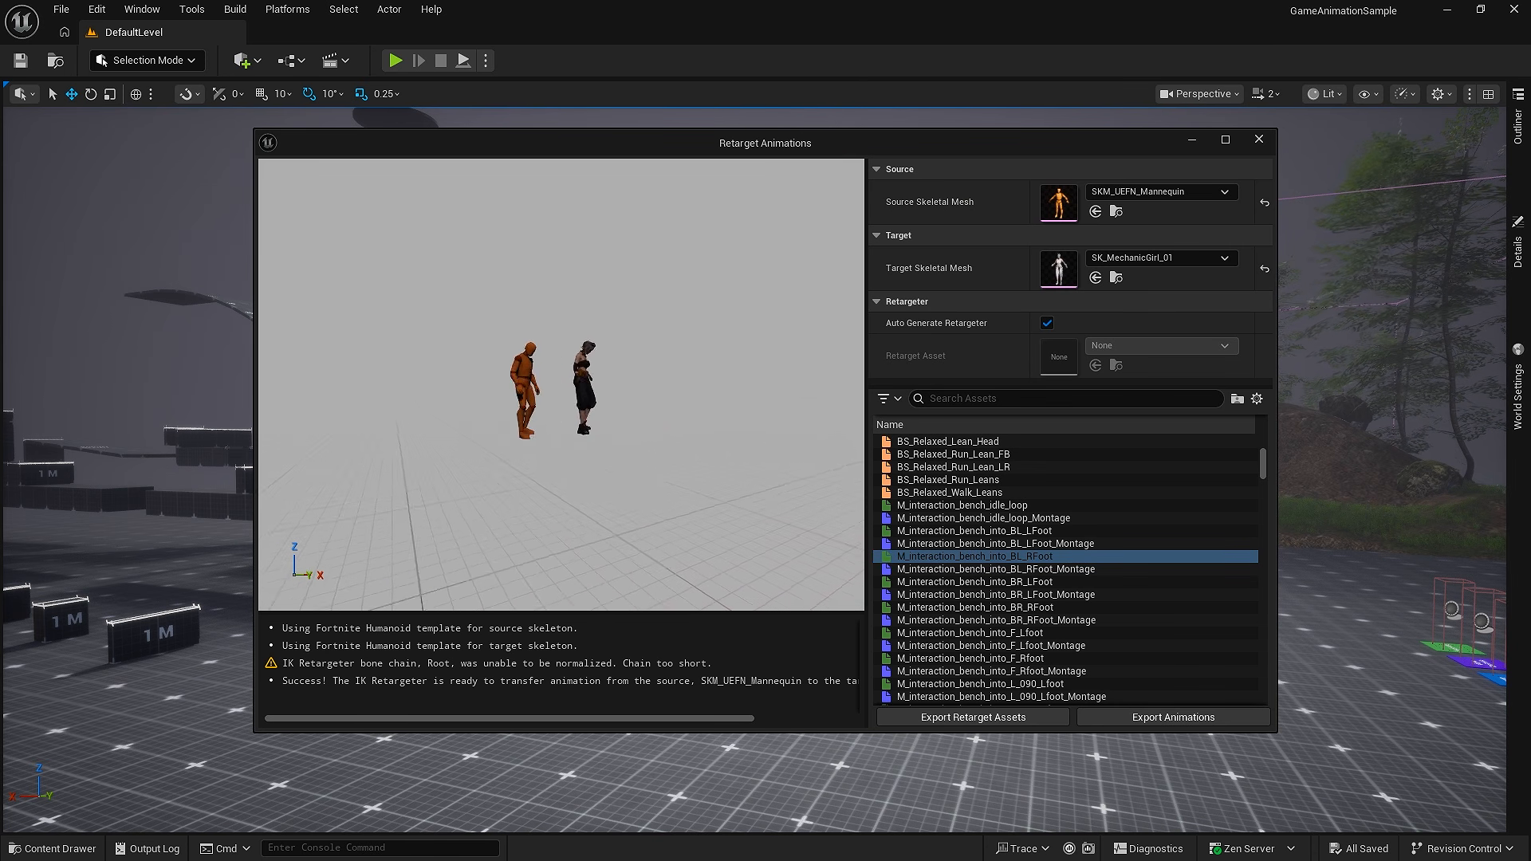
Export the retarget assets into a new folder named Retarget inside the IdaFaber folder.
click(974, 718)
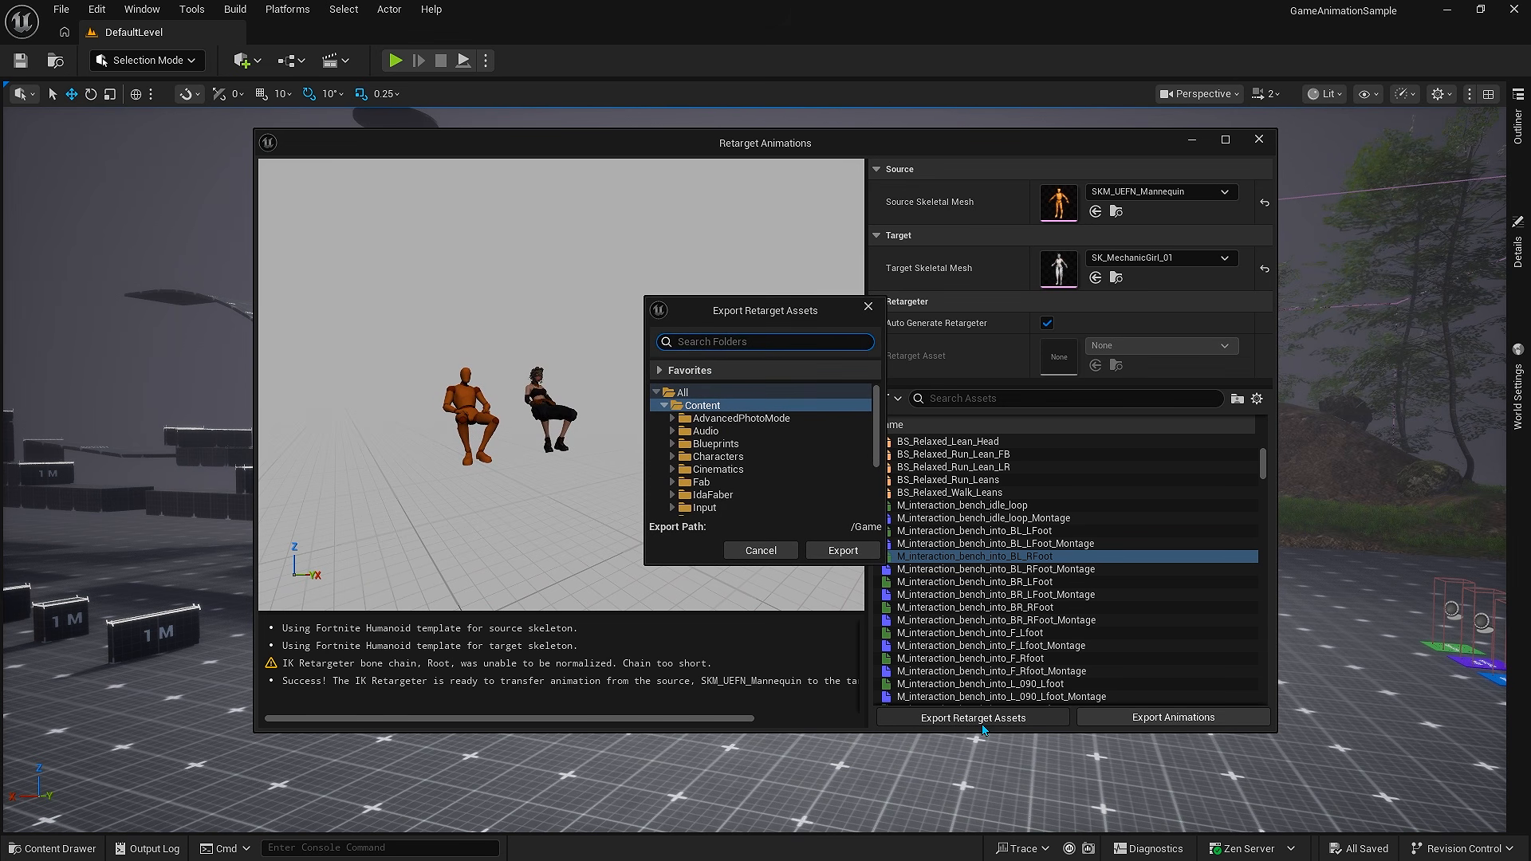
click(703, 497)
scroll(694, 494, down, 2)
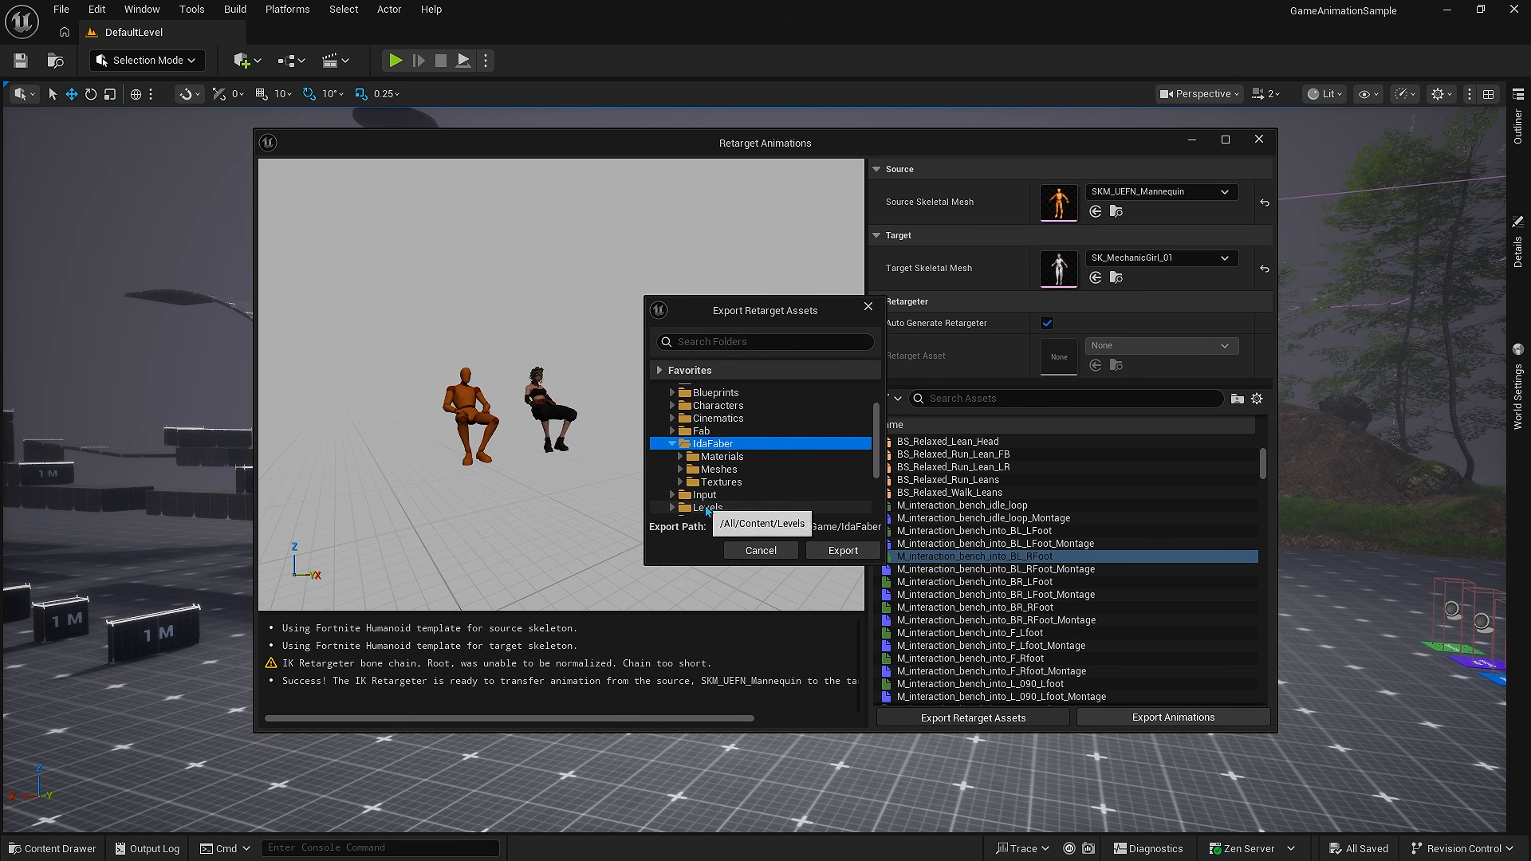
right_click(714, 454)
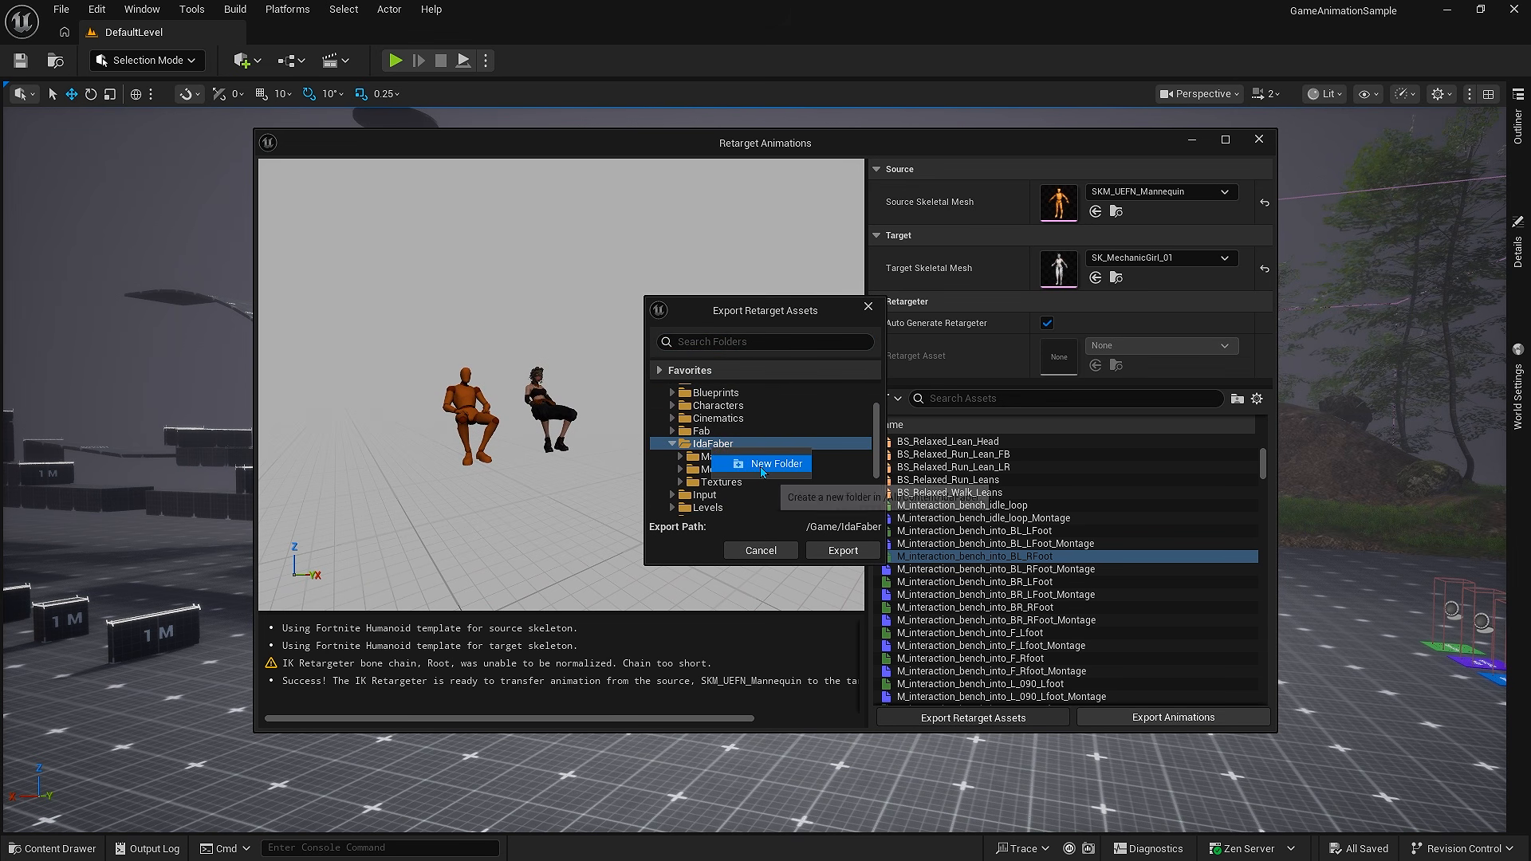
click(763, 469)
text(Retarg)
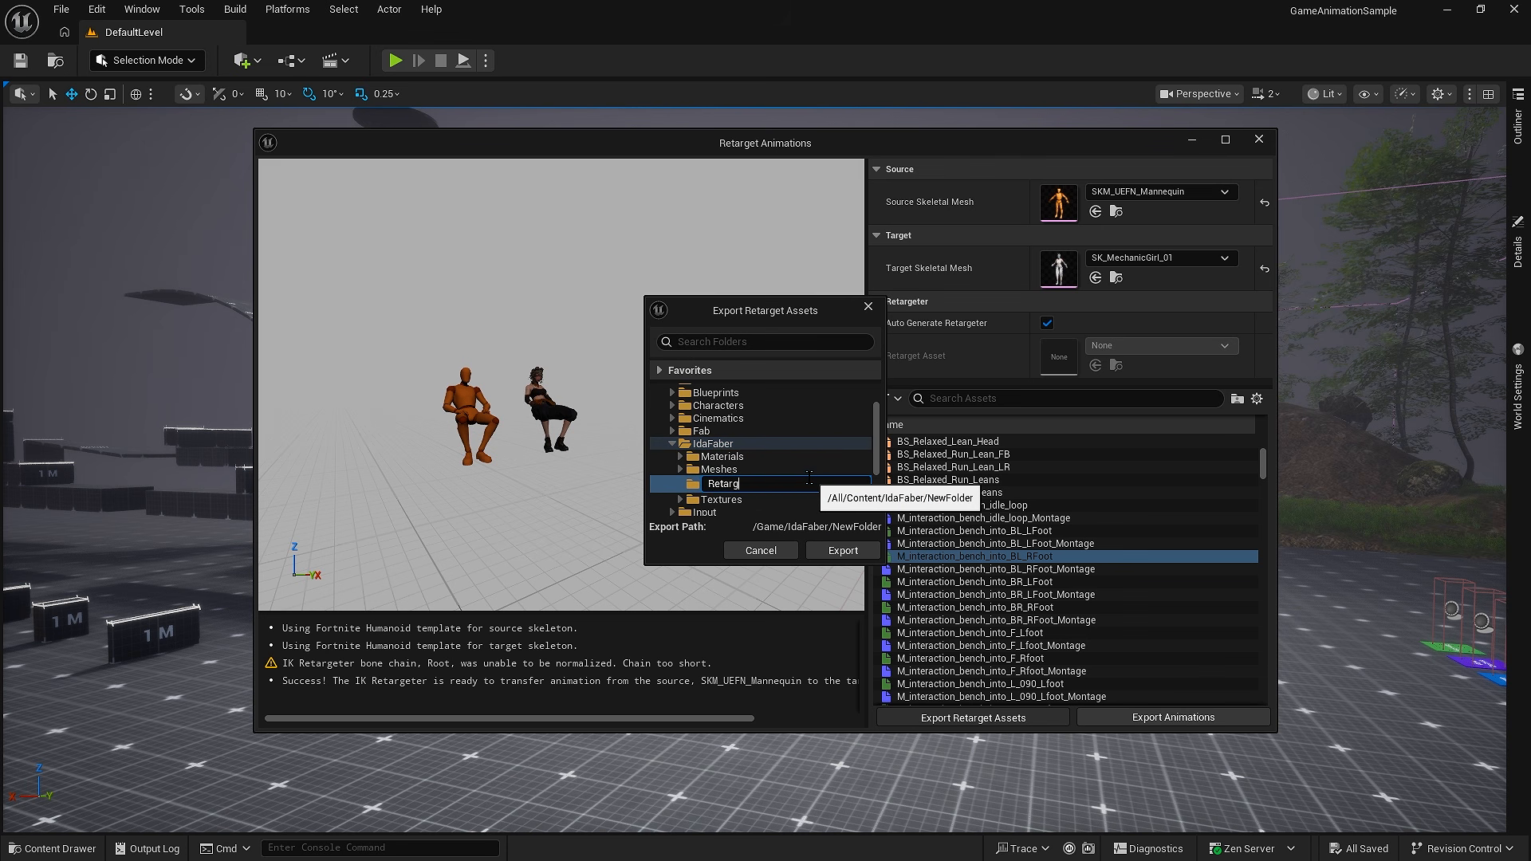
text(et)
key(Return)
click(843, 550)
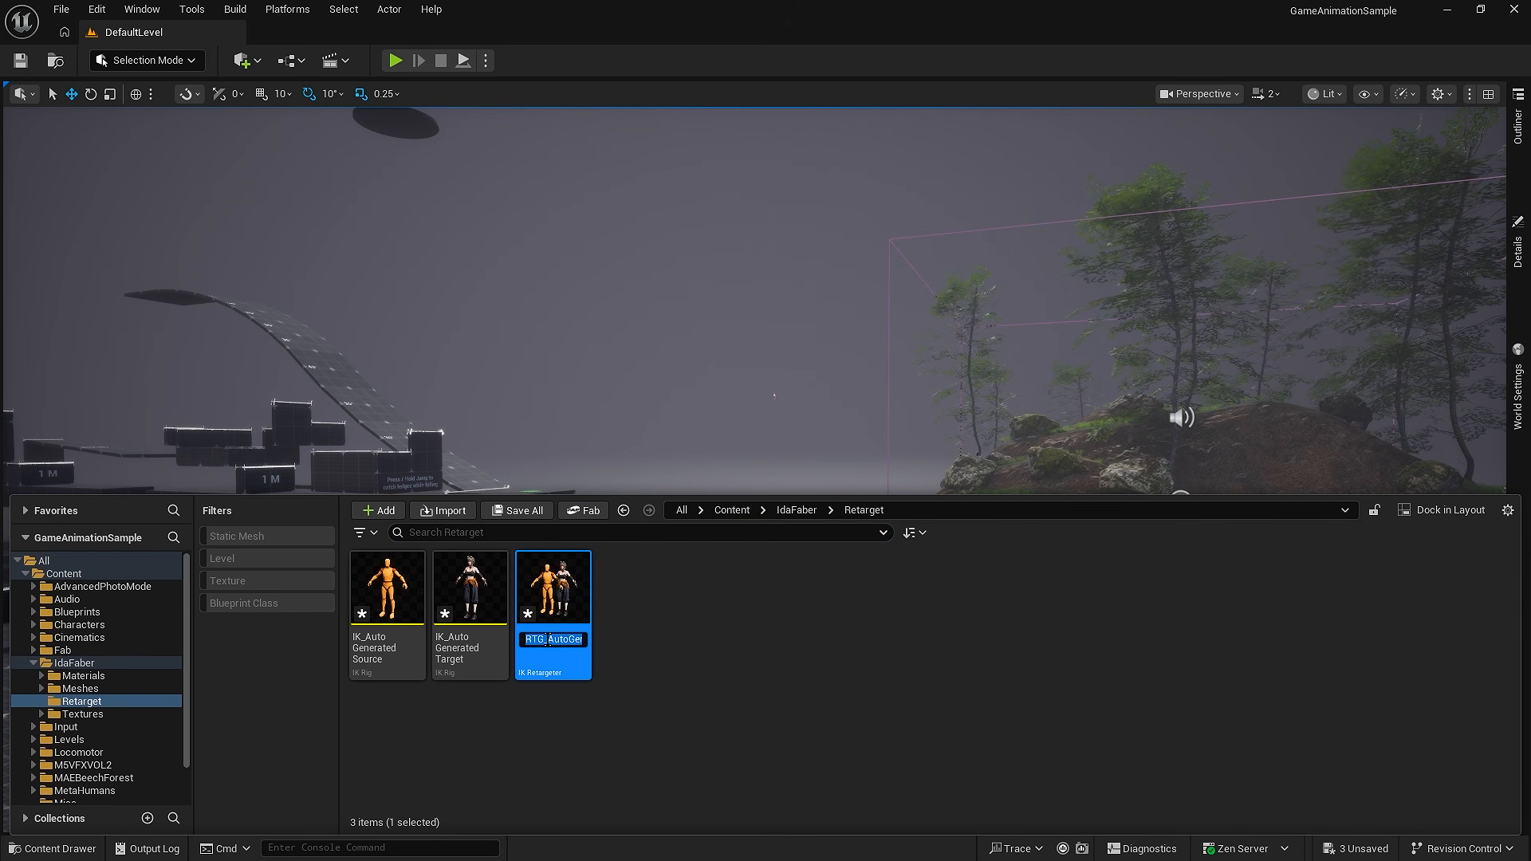
Rename the exported IK Retargeter asset as RTG_IdaFaberRetarget.
text(RTG_IdaFaberRetar)
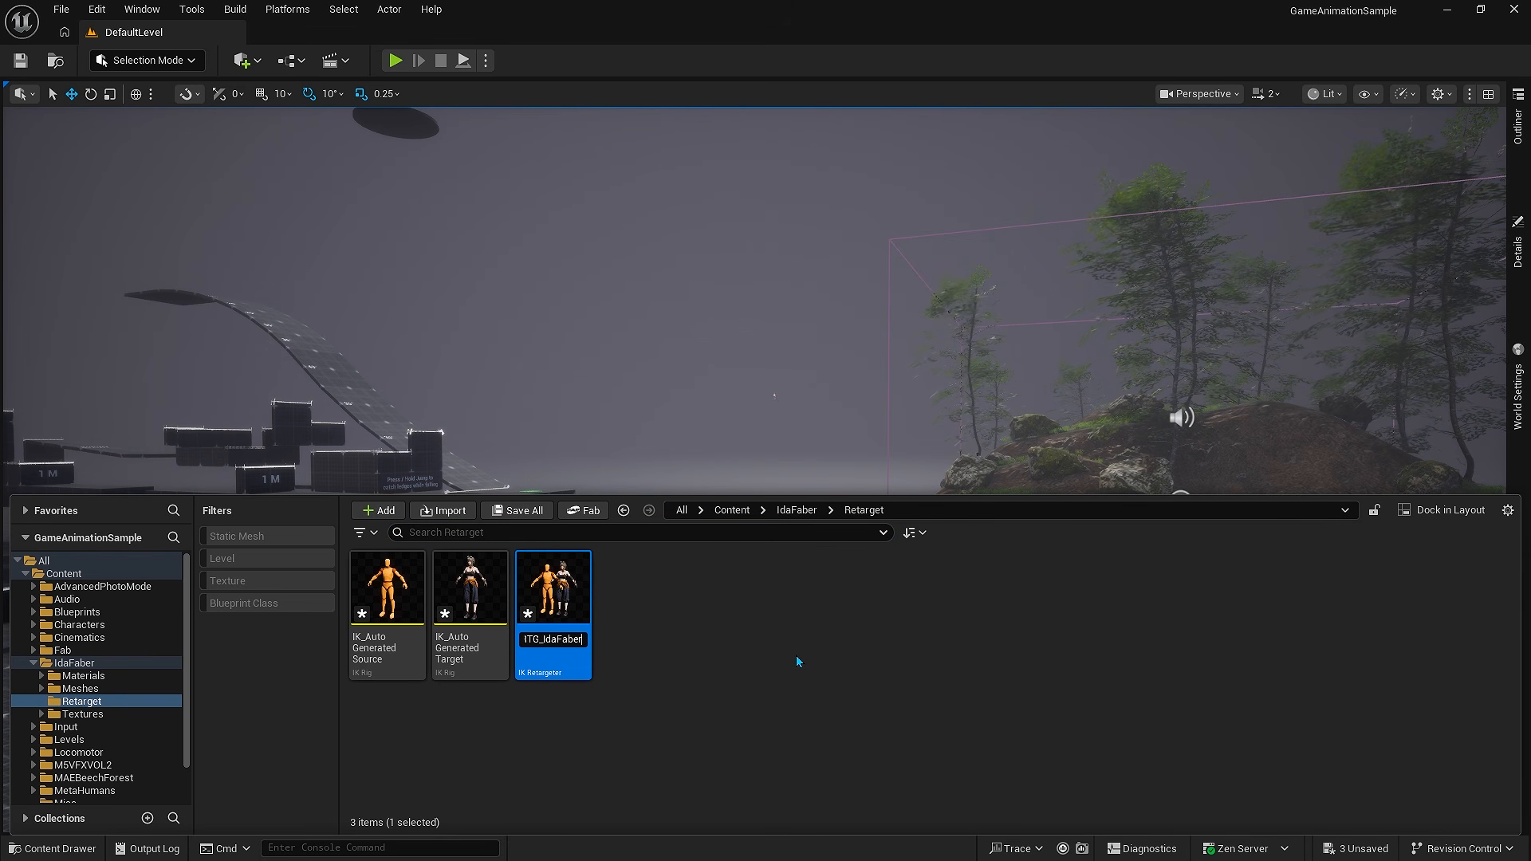
text(get)
key(Return)
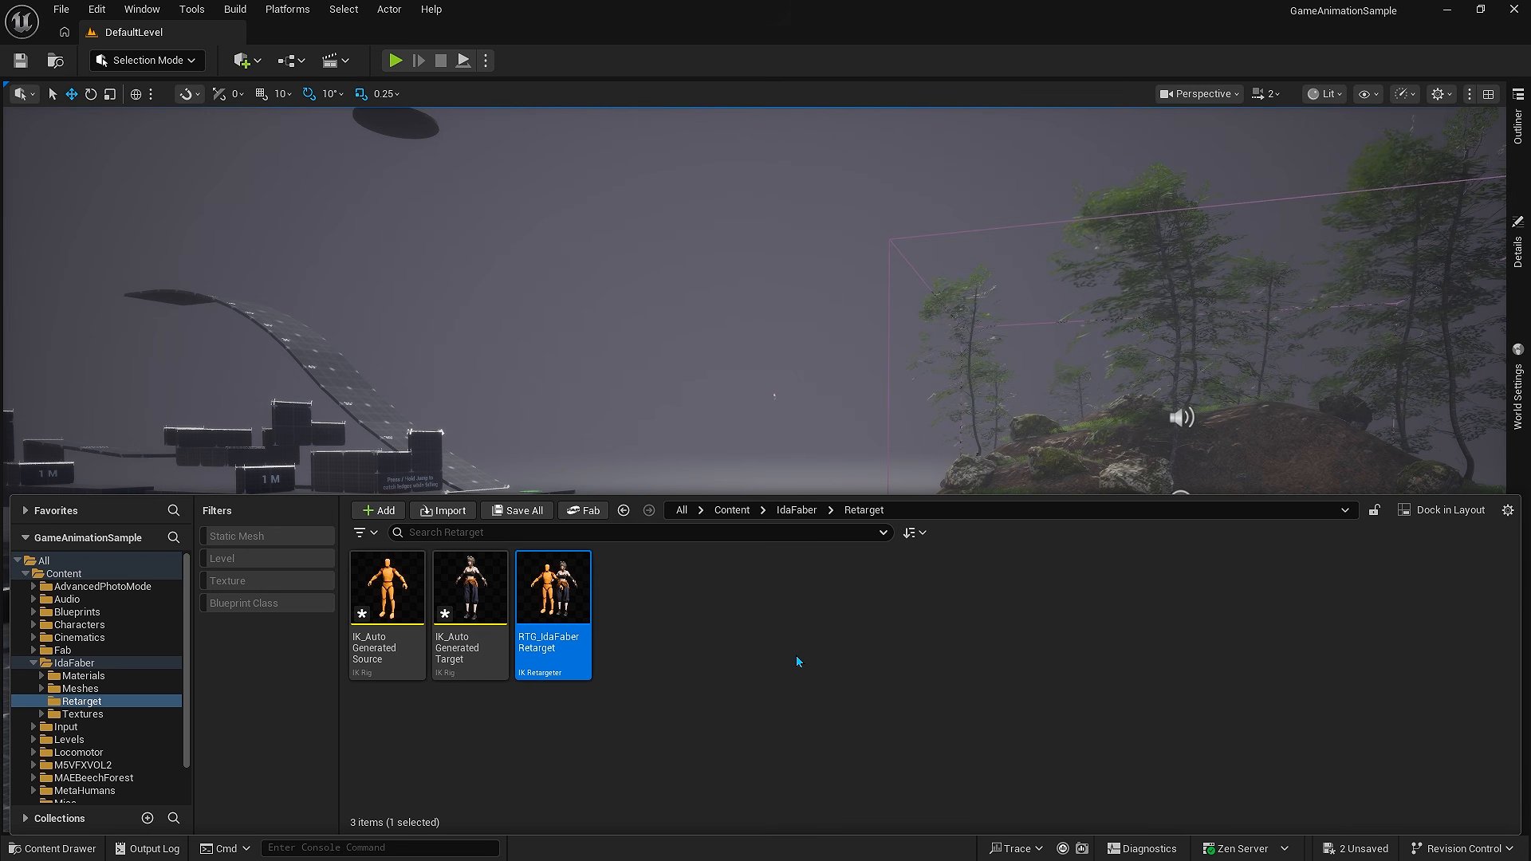
click(797, 657)
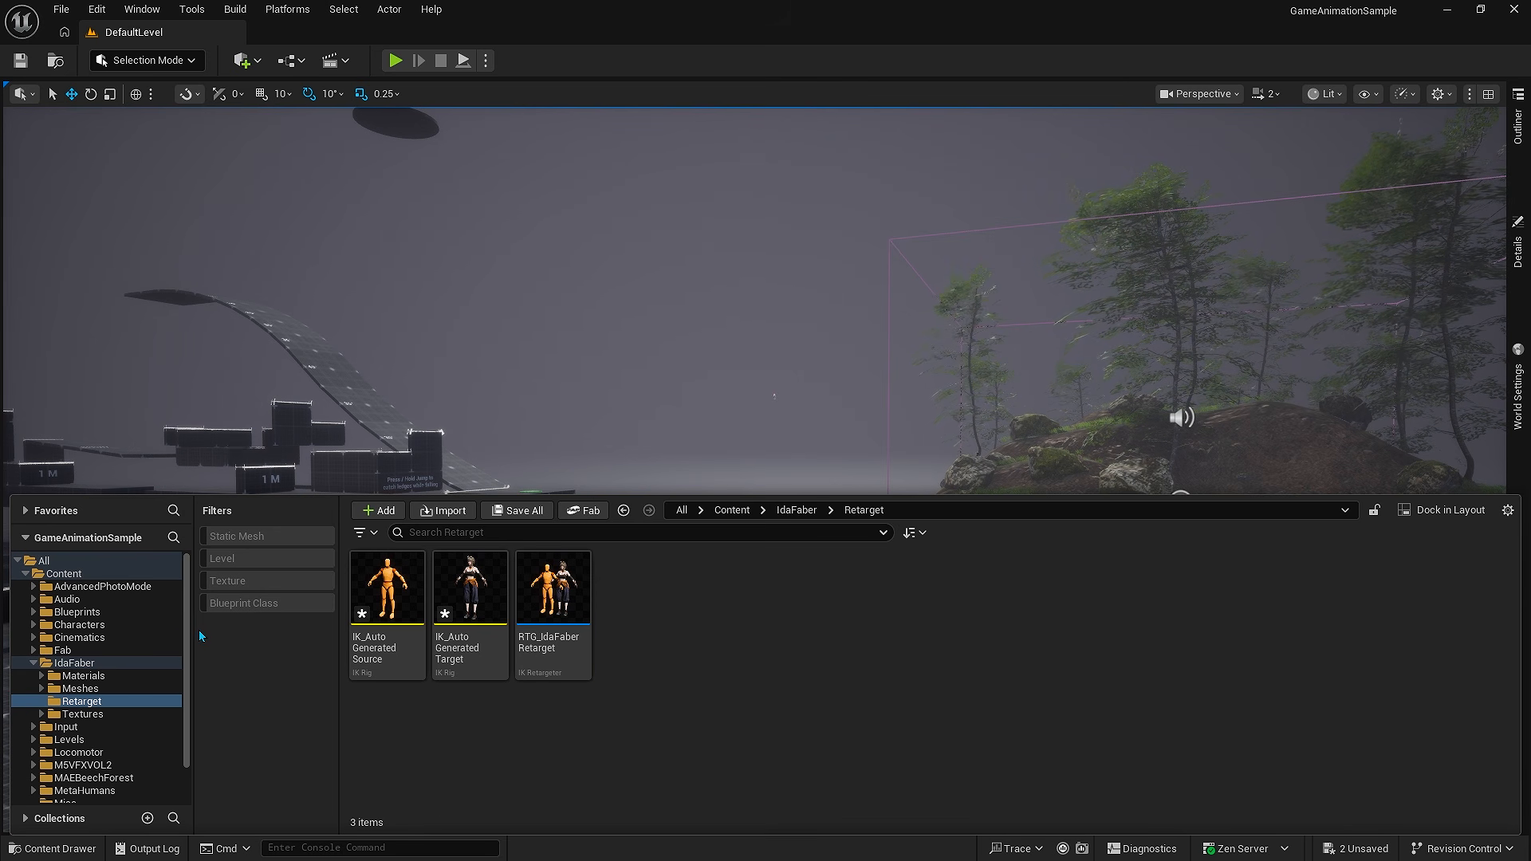
Duplicate the BP_Echo blueprint in Blueprints/RetargetedCharacters and rename the copy as BP_IdaFaber.
click(77, 612)
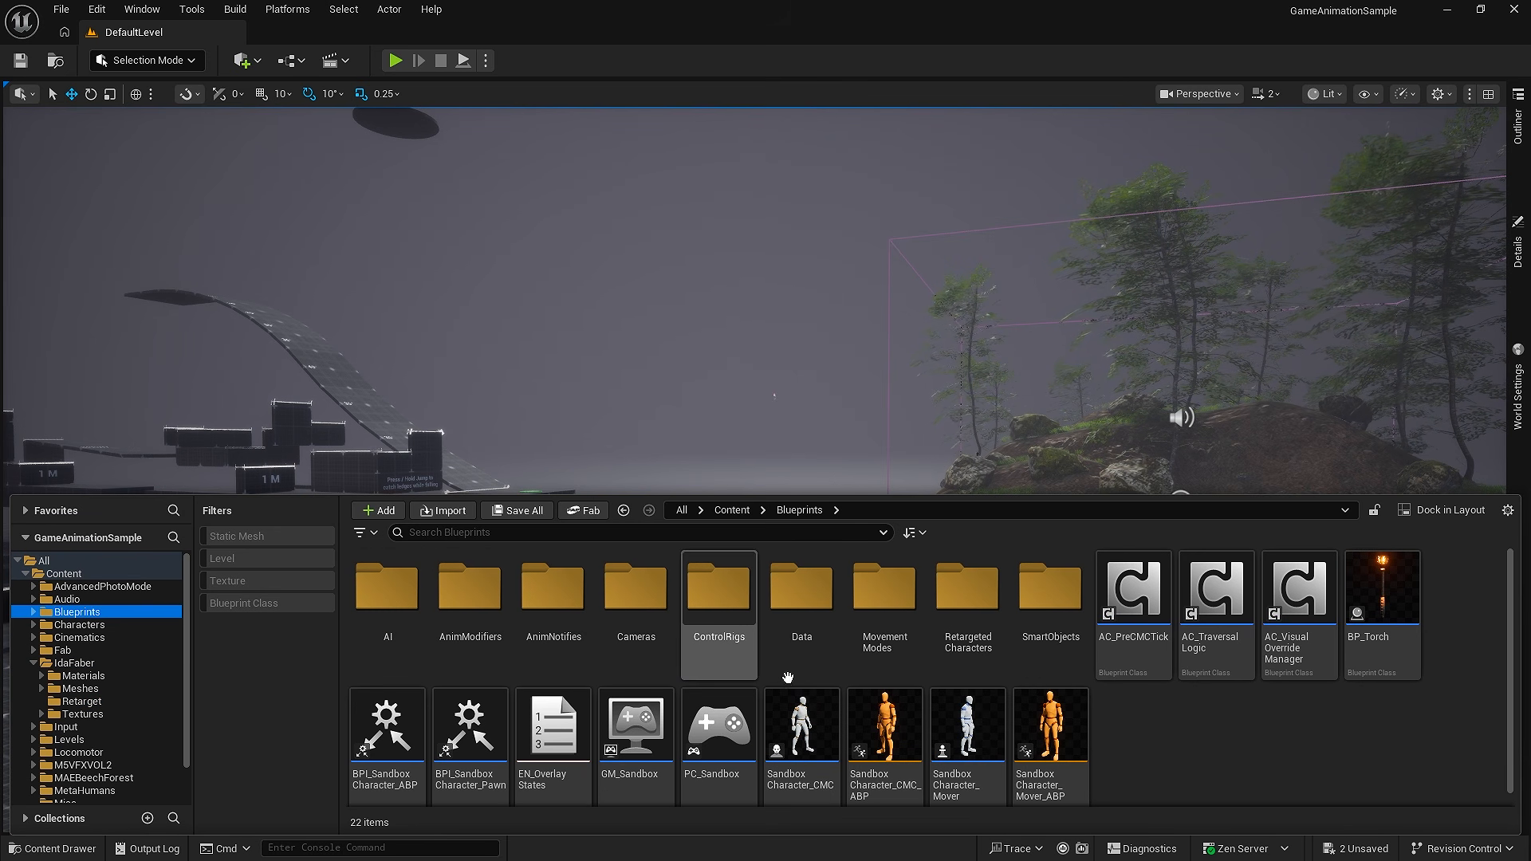
double_click(975, 647)
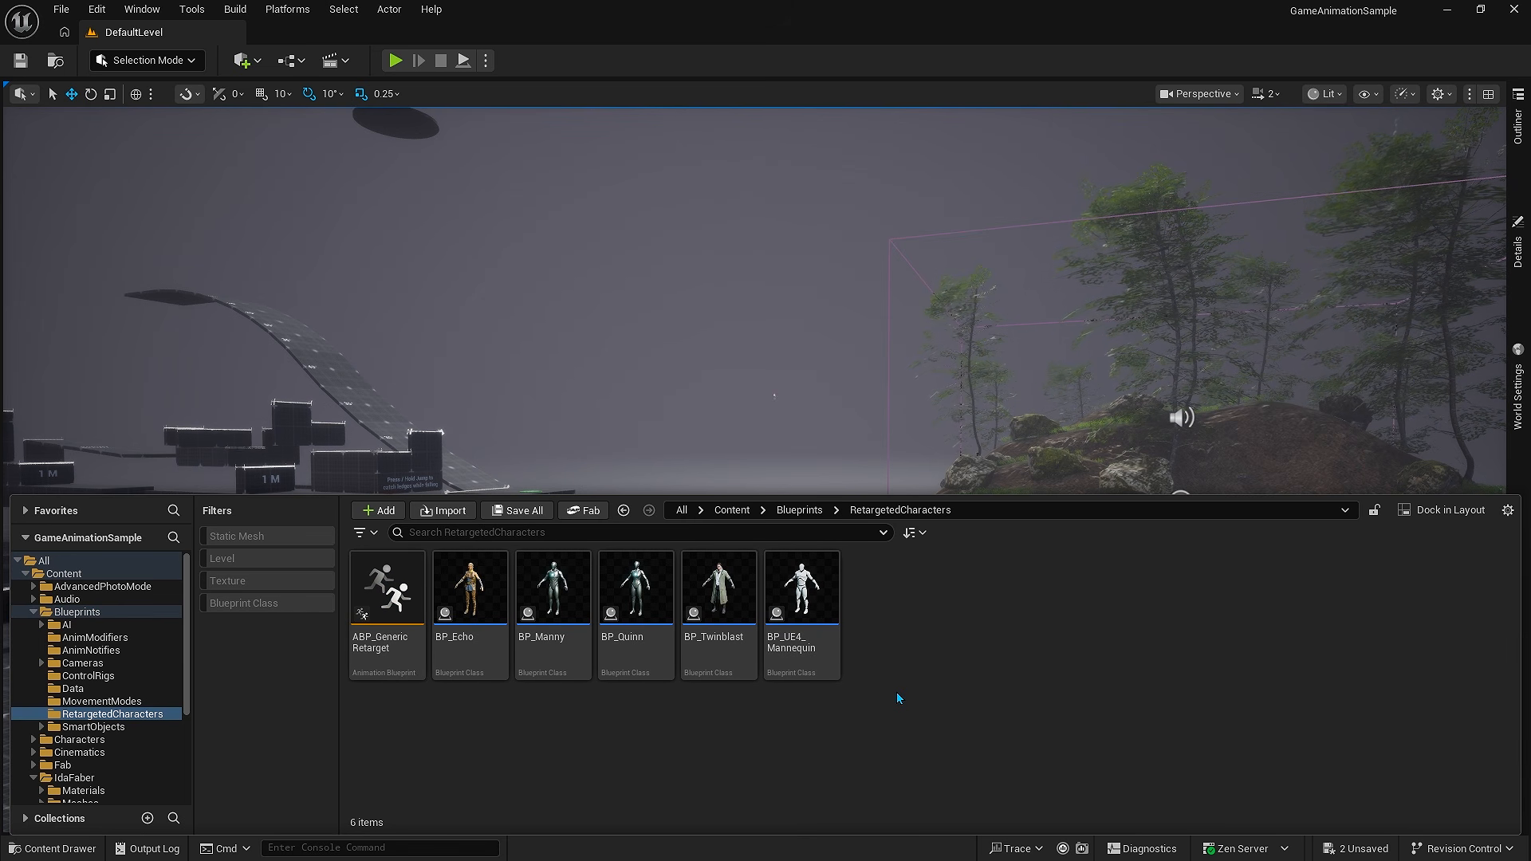
click(503, 654)
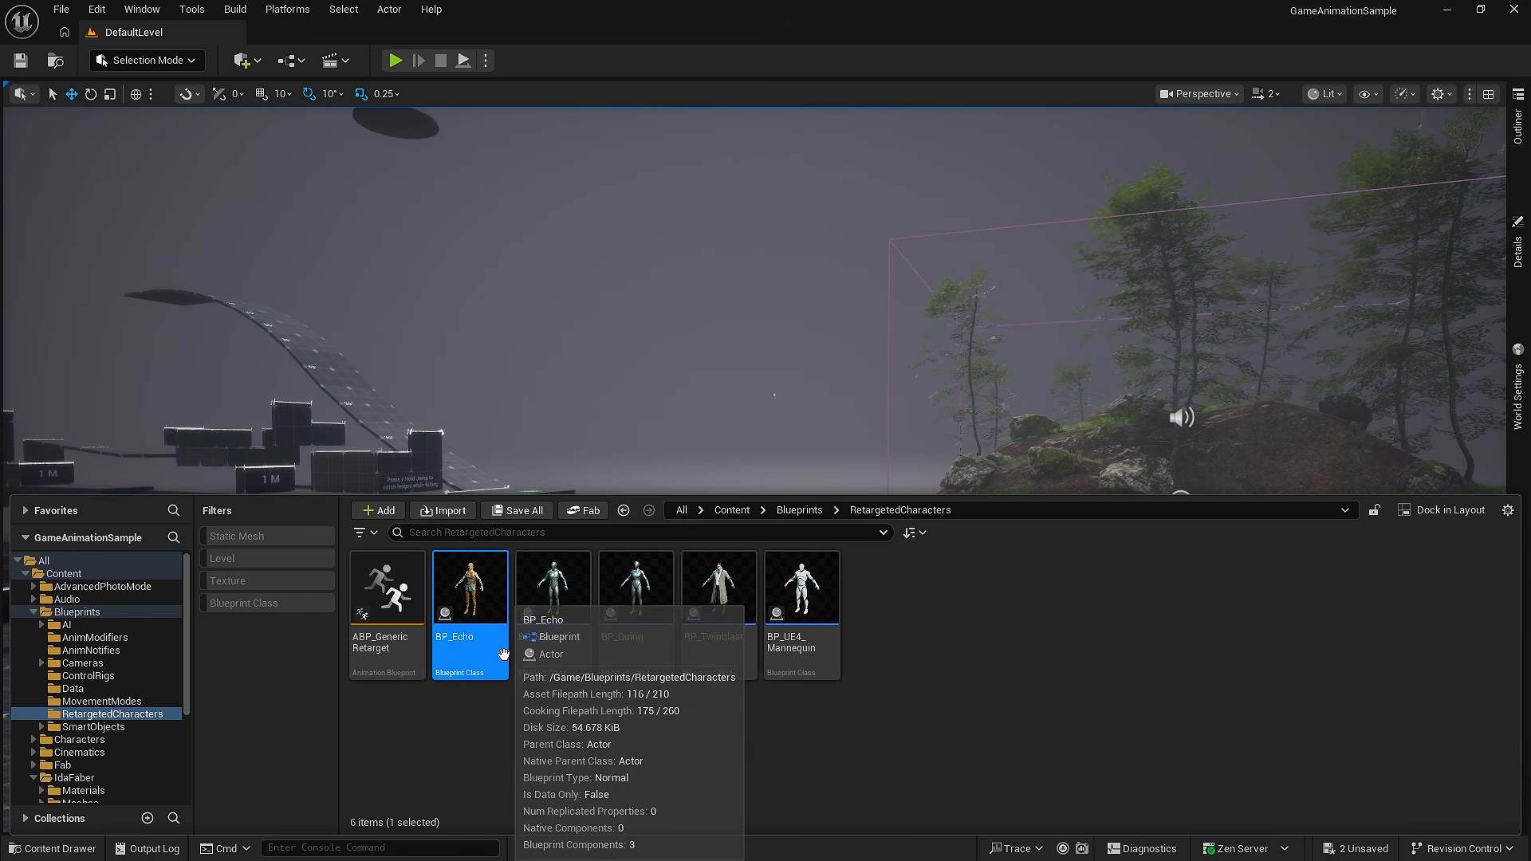
key(ctrl+c)
key(ctrl+v)
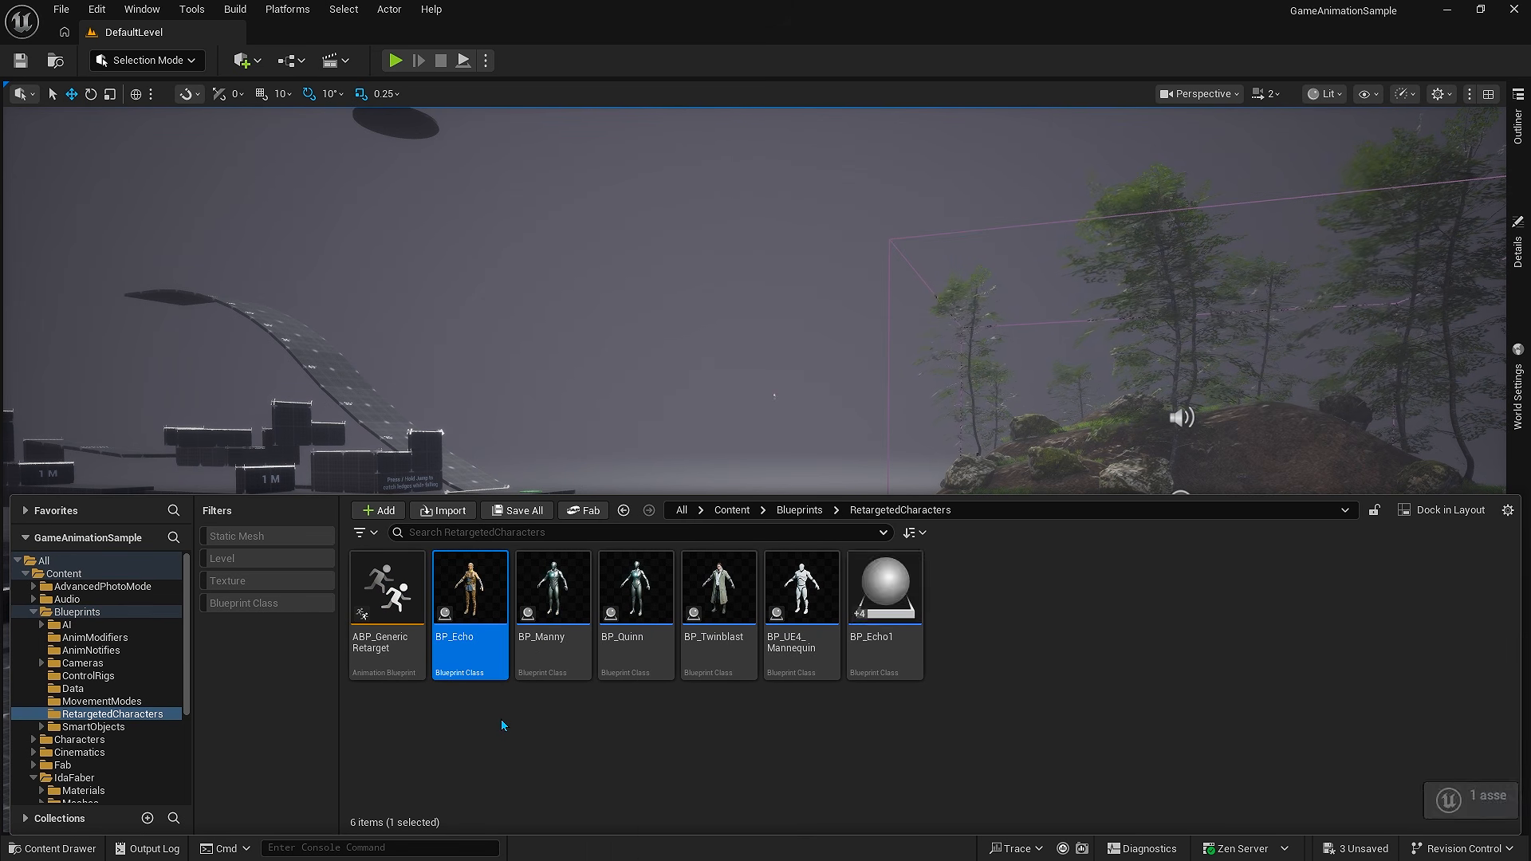
click(889, 673)
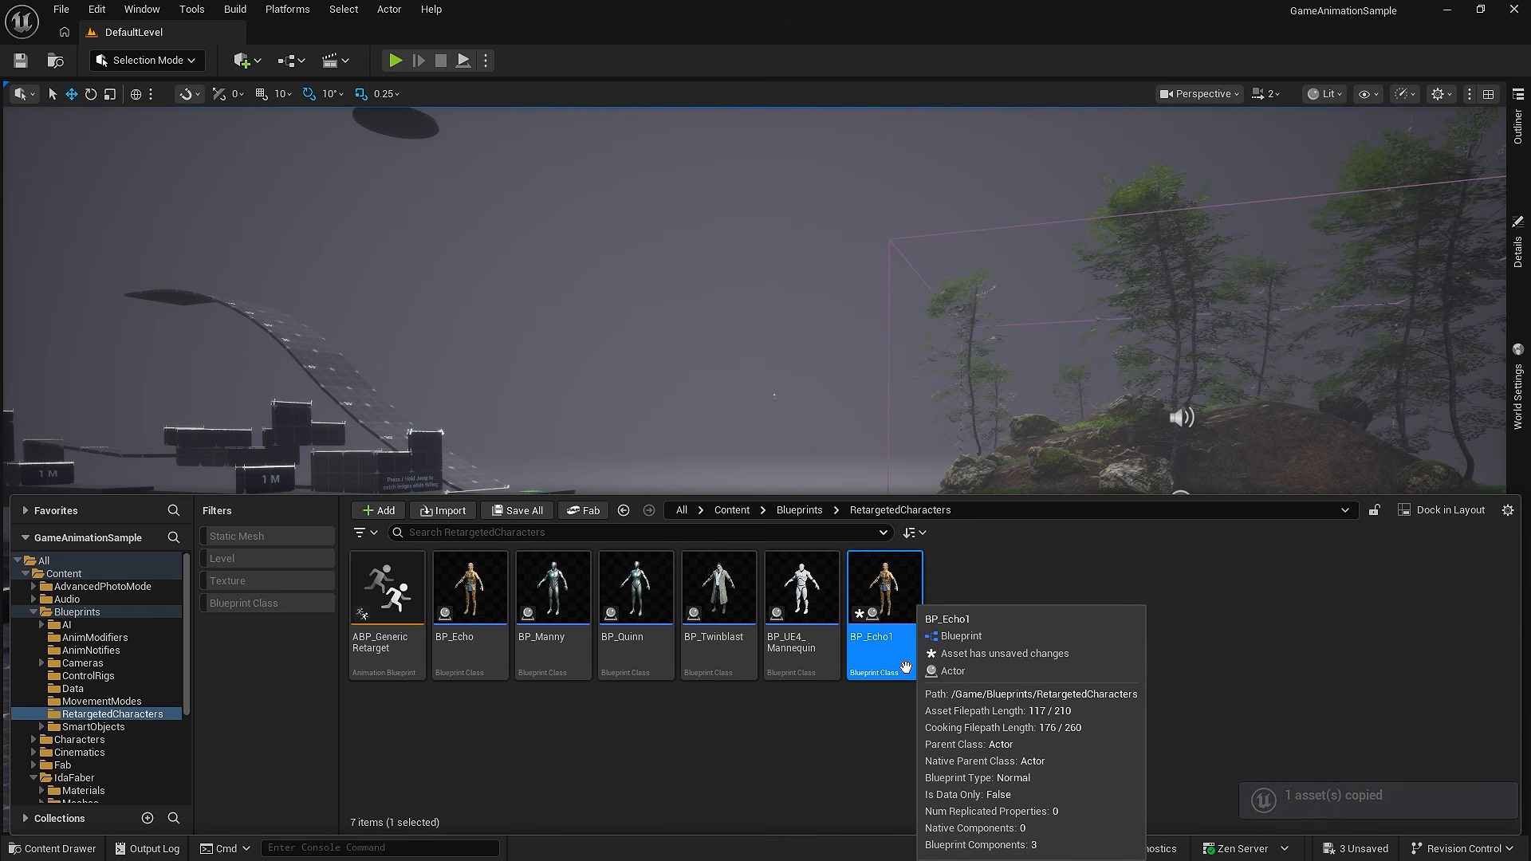
key(F2)
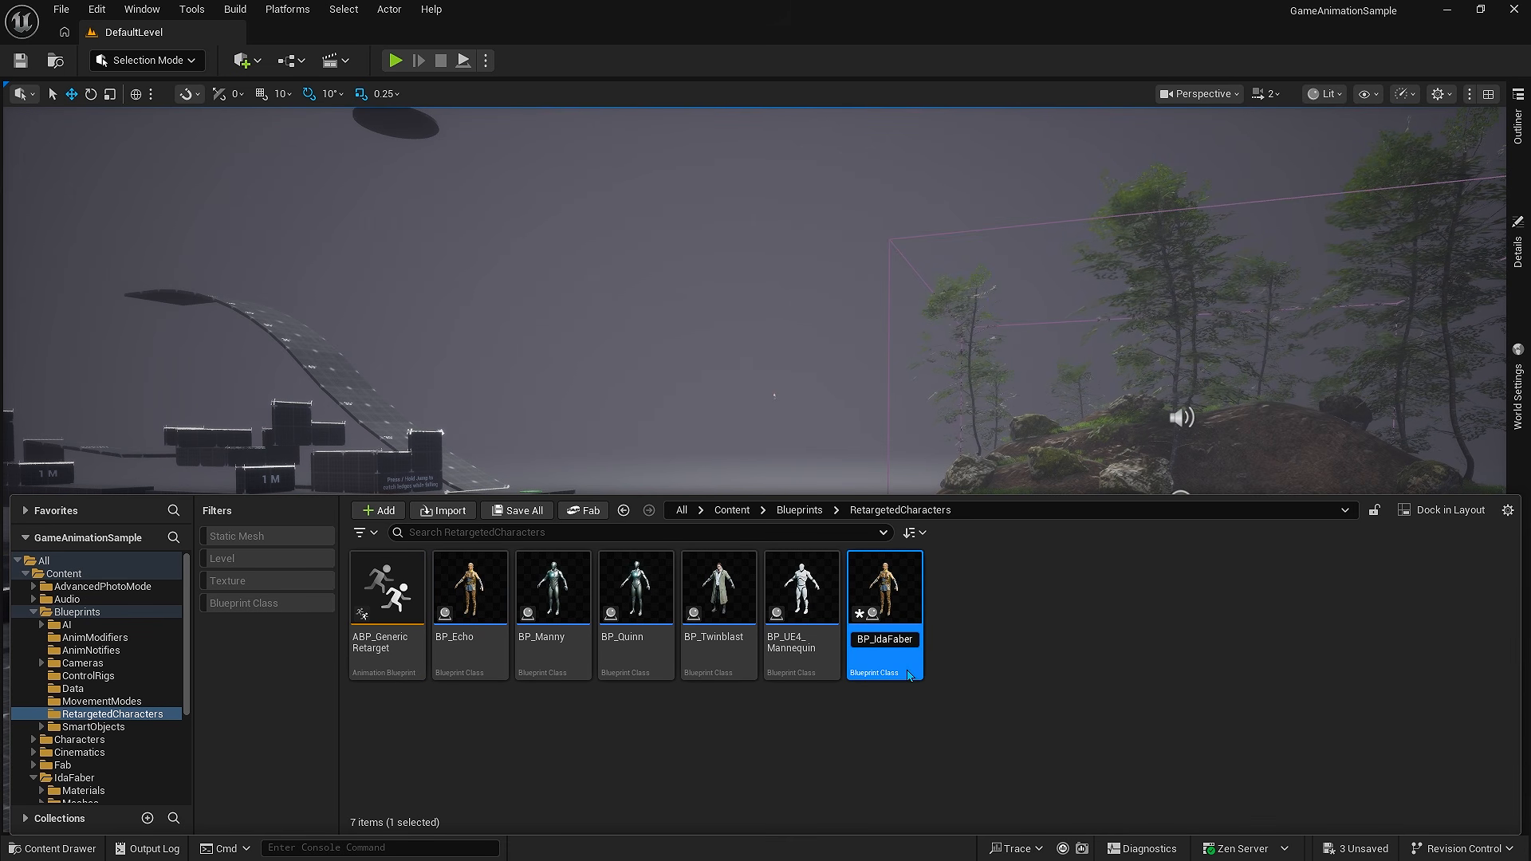
text(BP_IdaFaber)
key(Return)
Open BP_IdaFaber in its viewport and set the EchoBody component's skeletal mesh to SK_MechanicGirl_01.
double_click(579, 672)
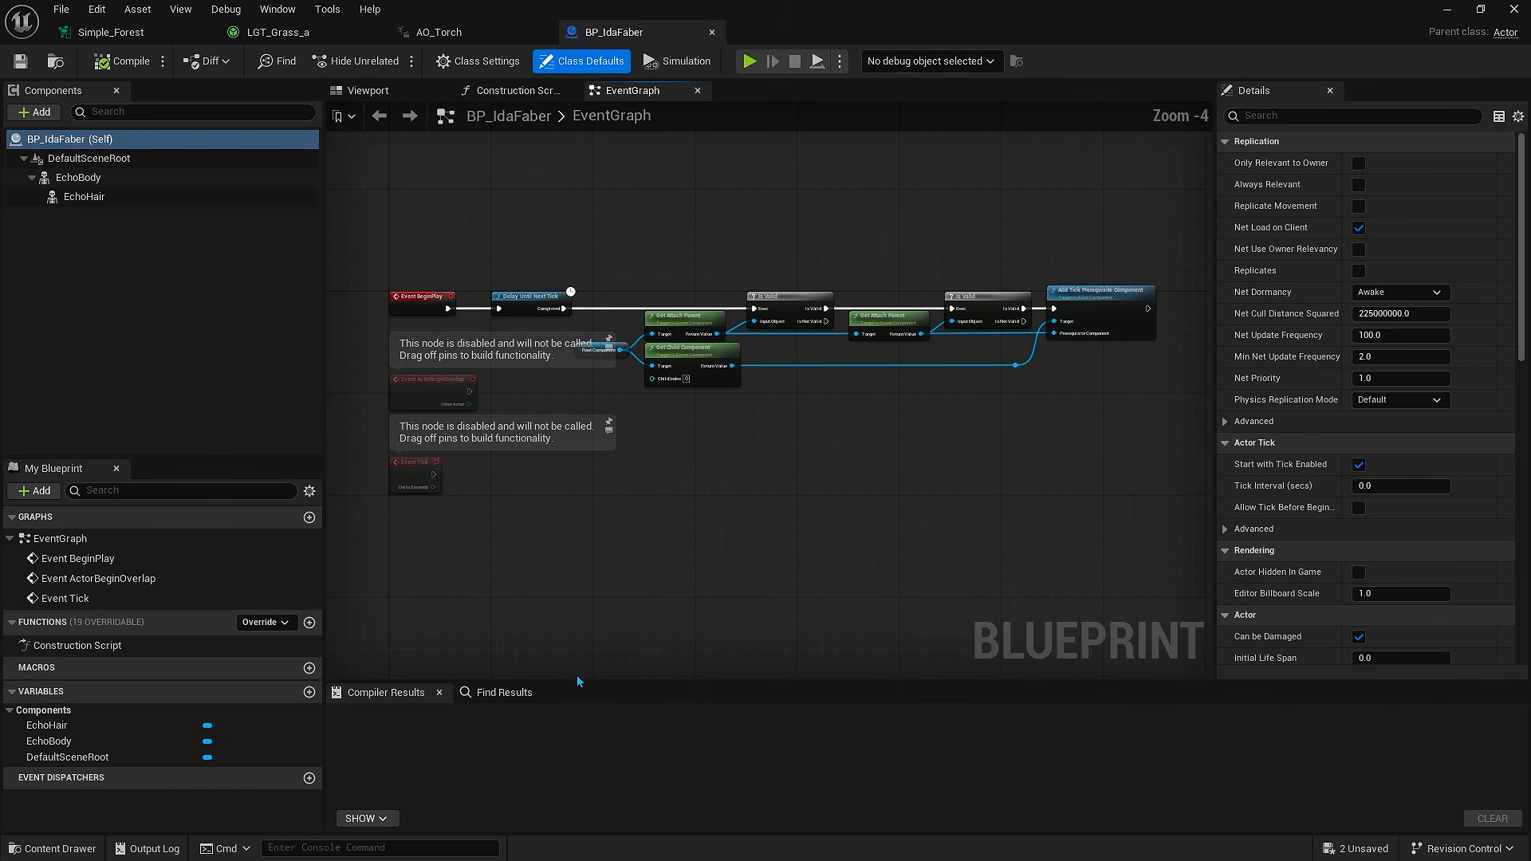
click(407, 93)
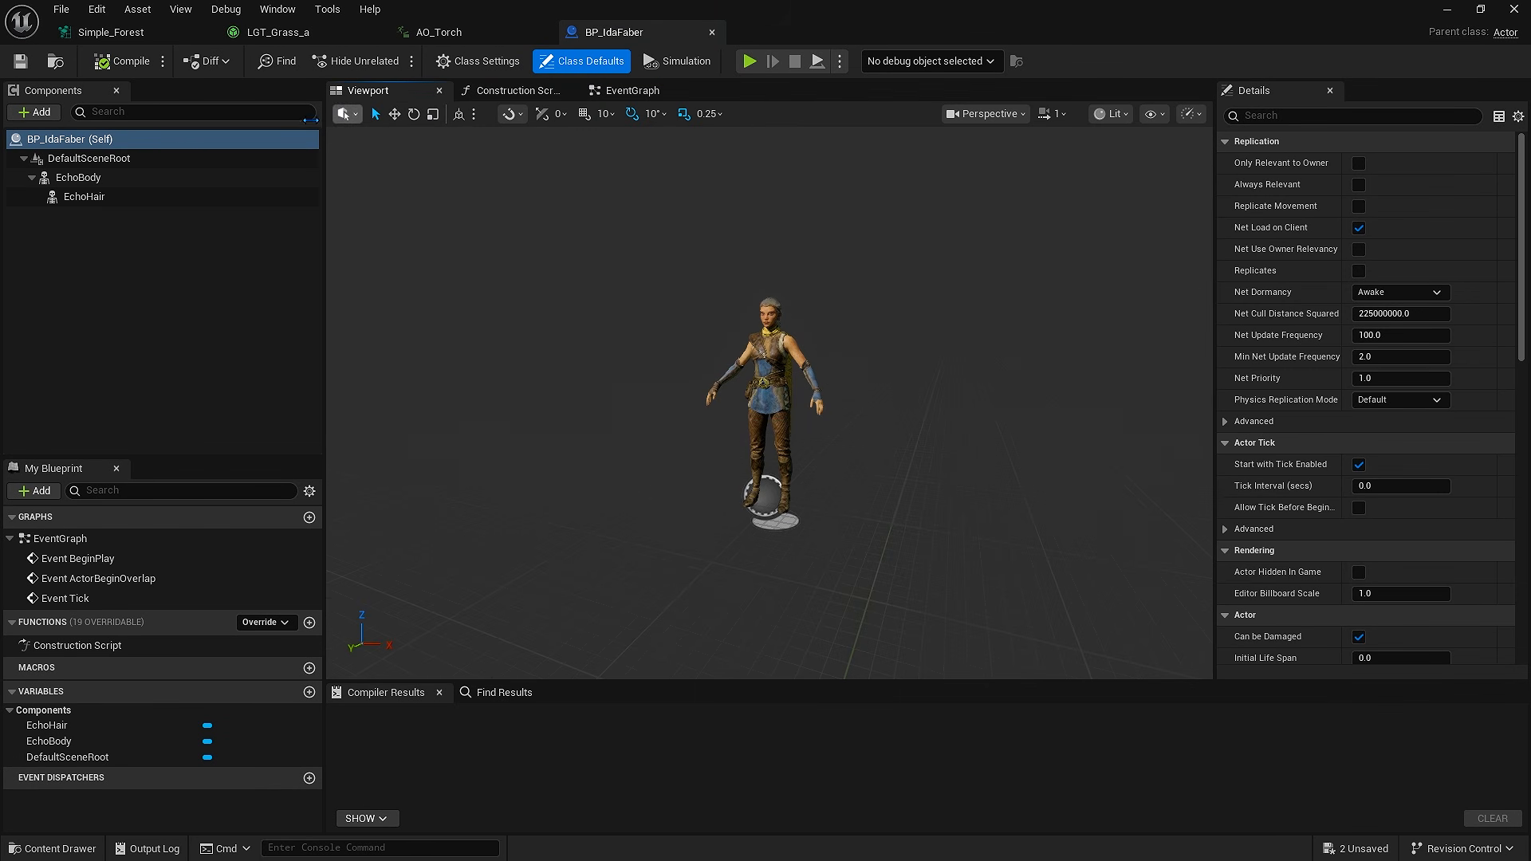
click(154, 175)
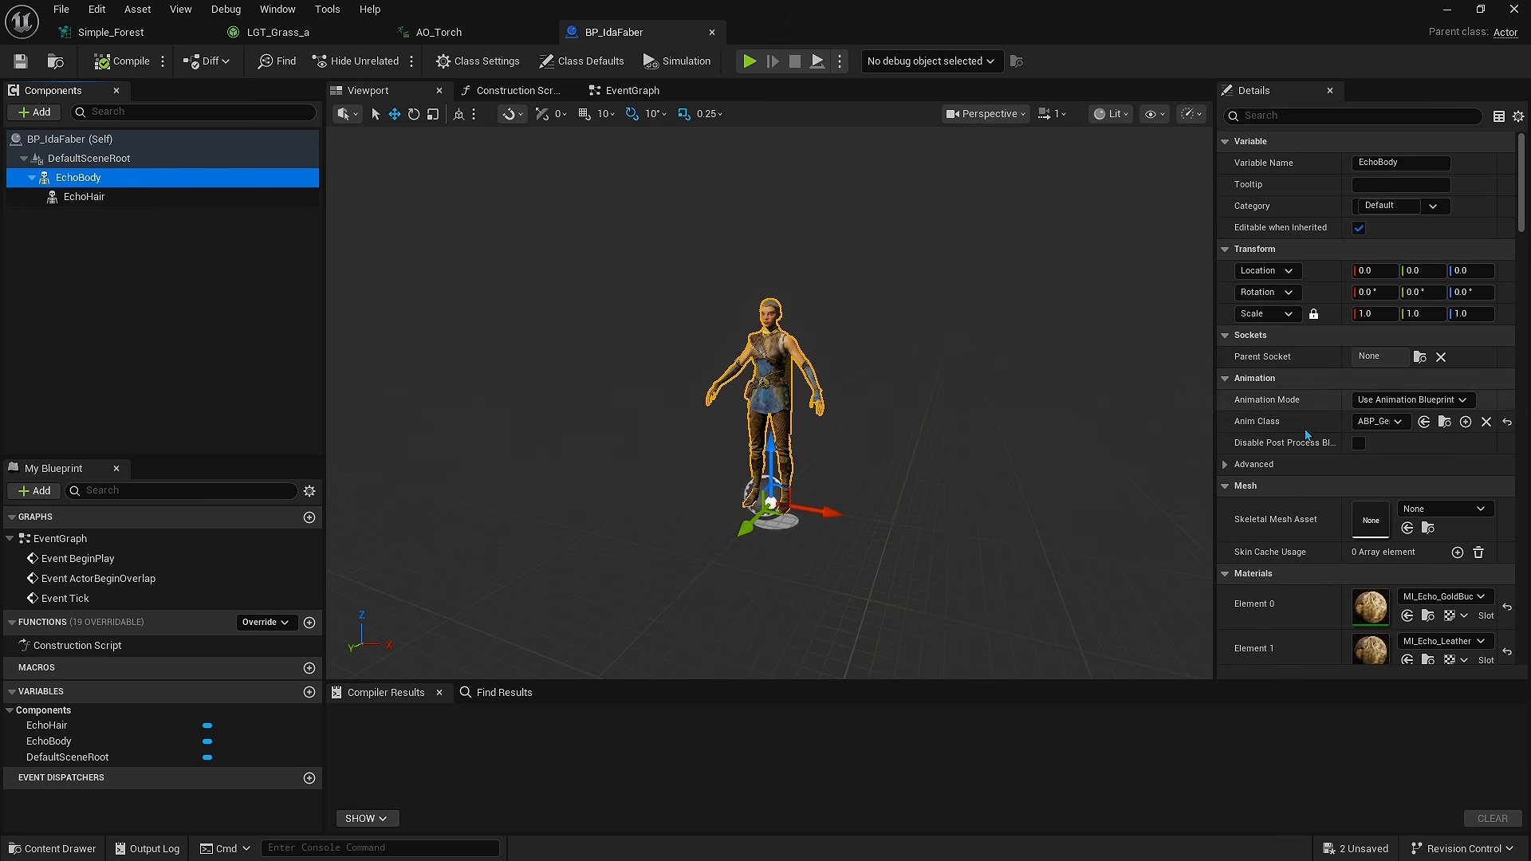
click(1422, 510)
scroll(1436, 726, down, 8)
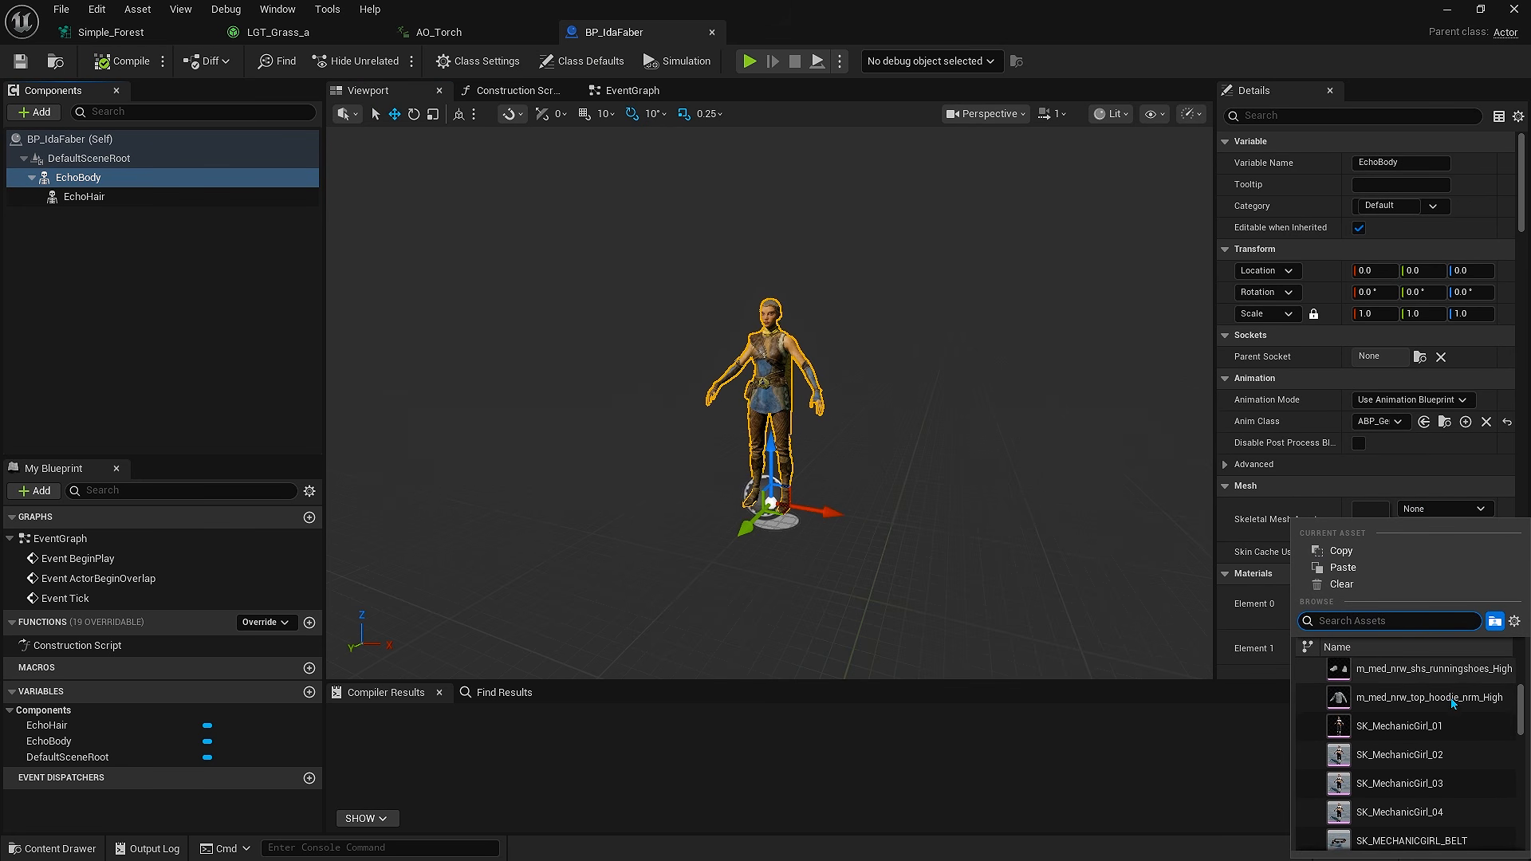
click(1444, 726)
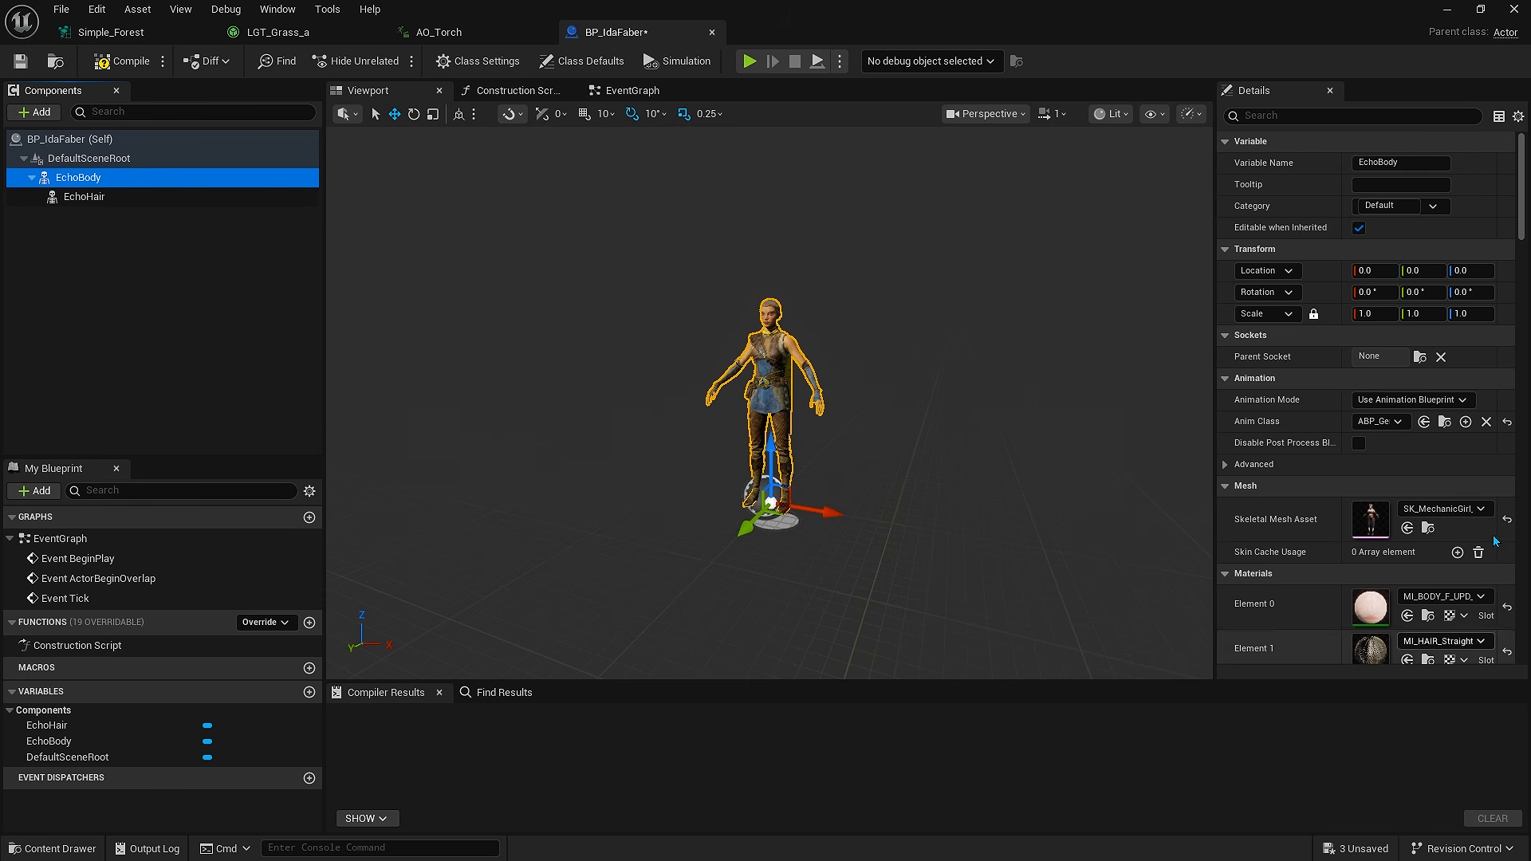
Filter EchoBody's properties by "tag" and try replacing its first component tag with the clipboard text.
click(1404, 116)
text(tag)
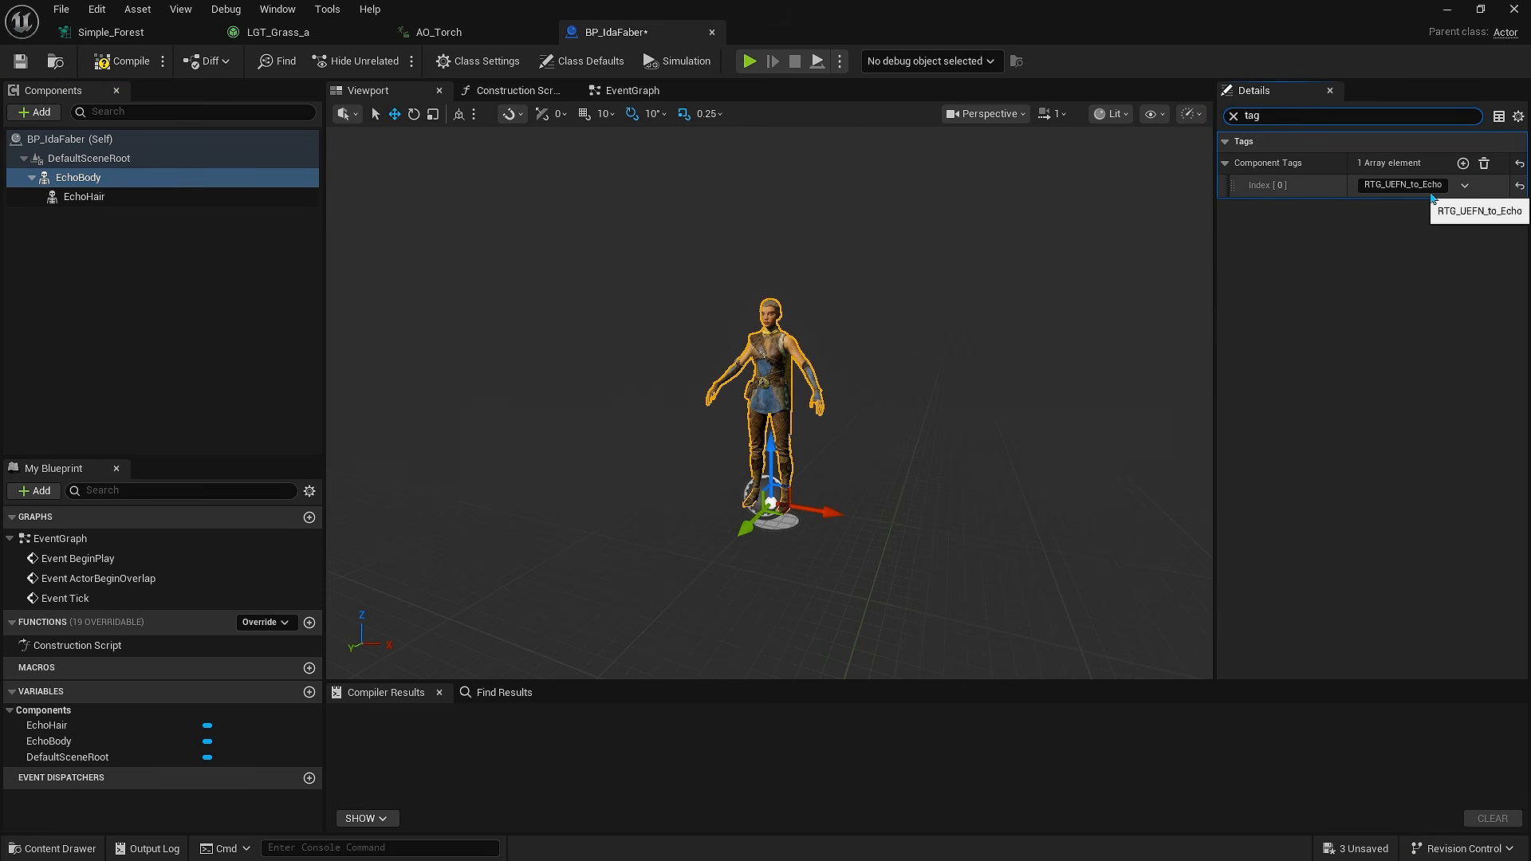
click(1425, 185)
key(ctrl+v)
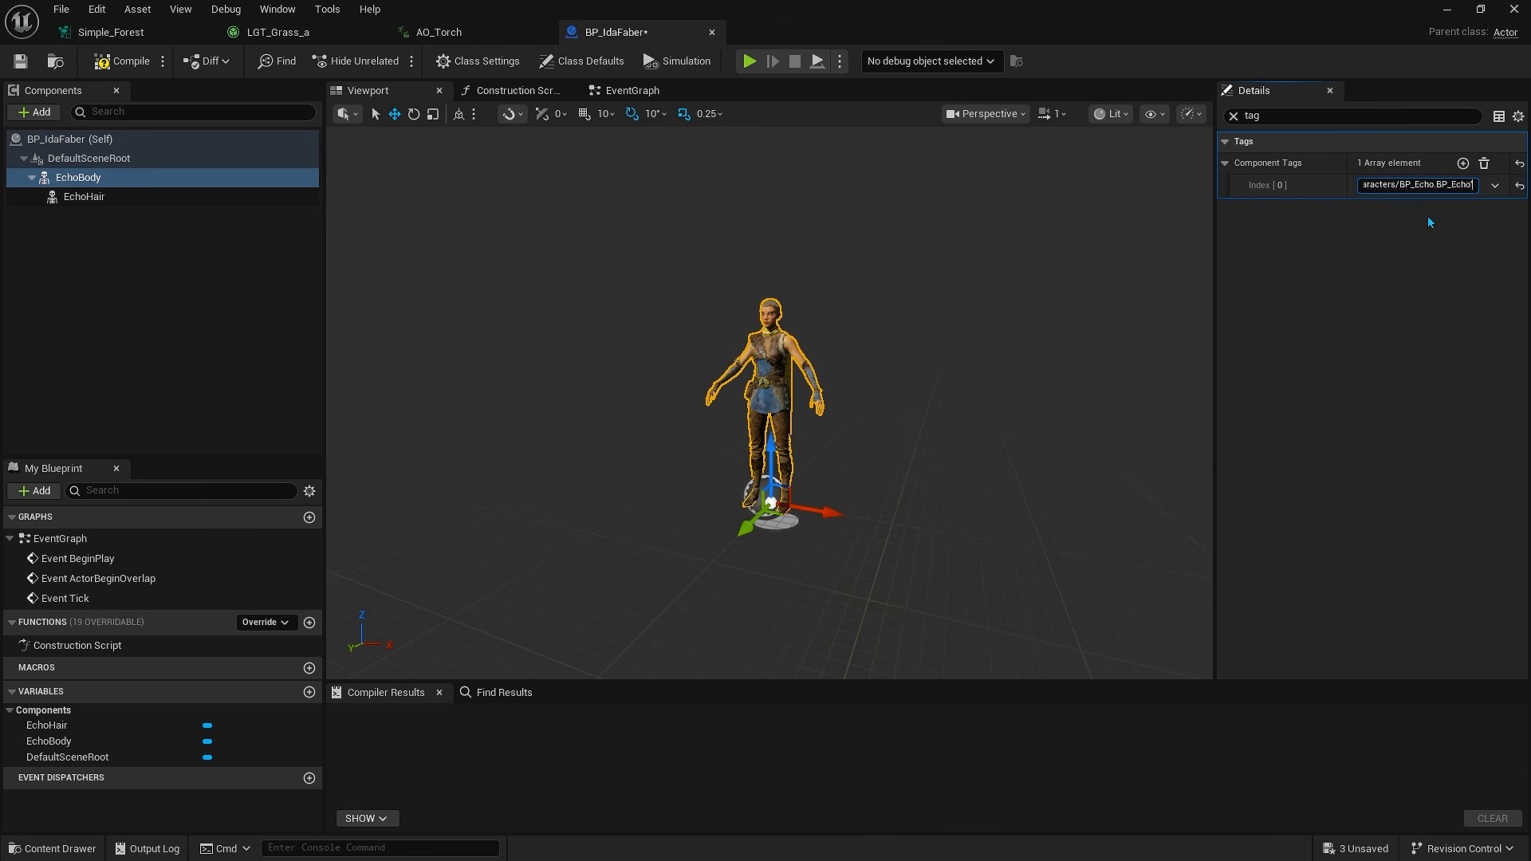
Copy the name of the RTG_IdaFaberRetarget asset in the IdaFaber/Retarget folder.
key(ctrl+space)
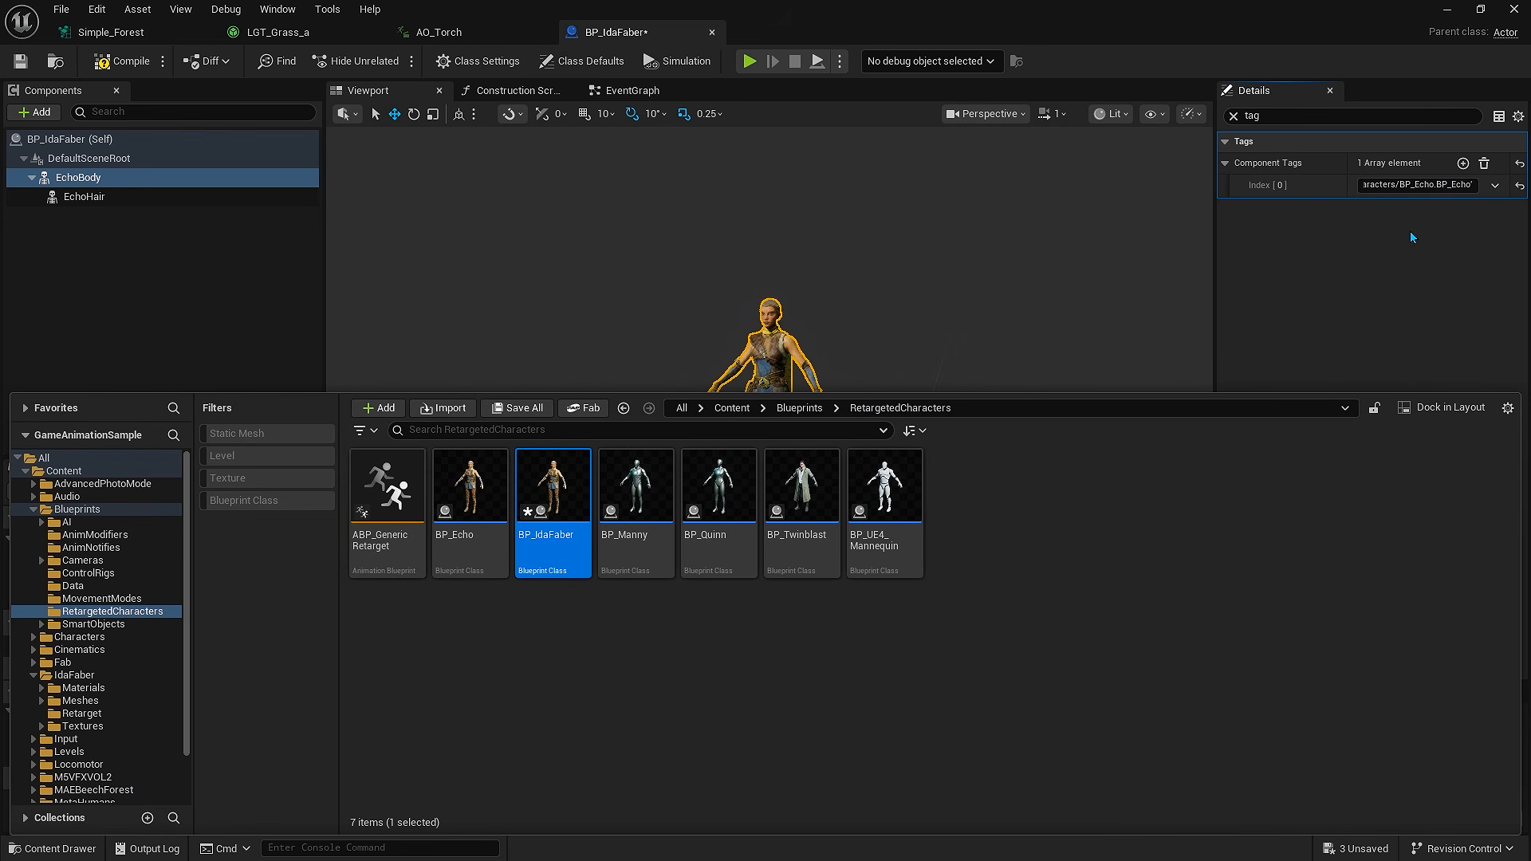
click(623, 408)
click(624, 408)
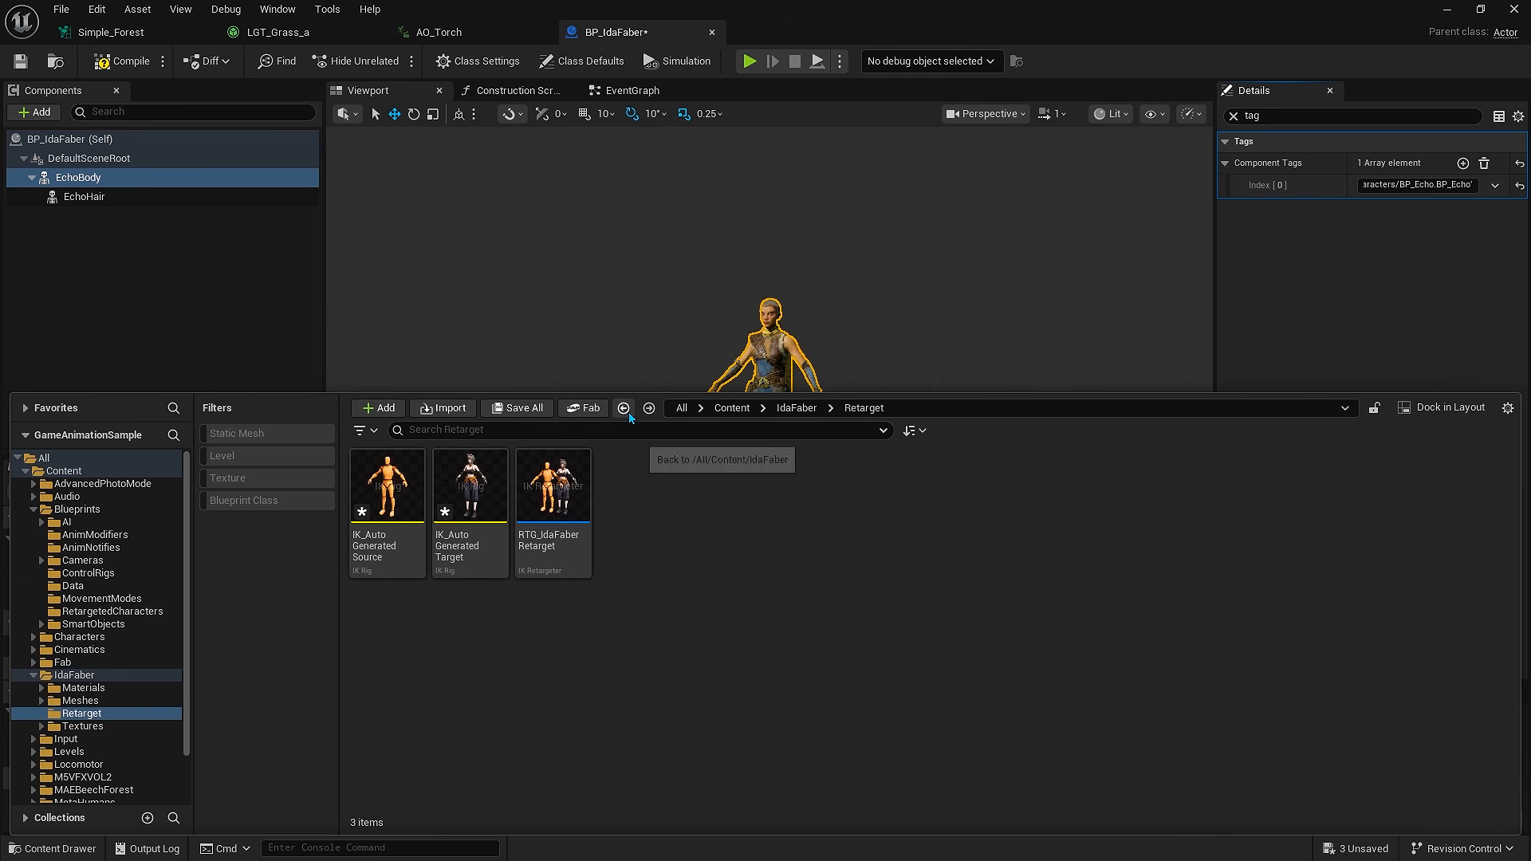
click(543, 547)
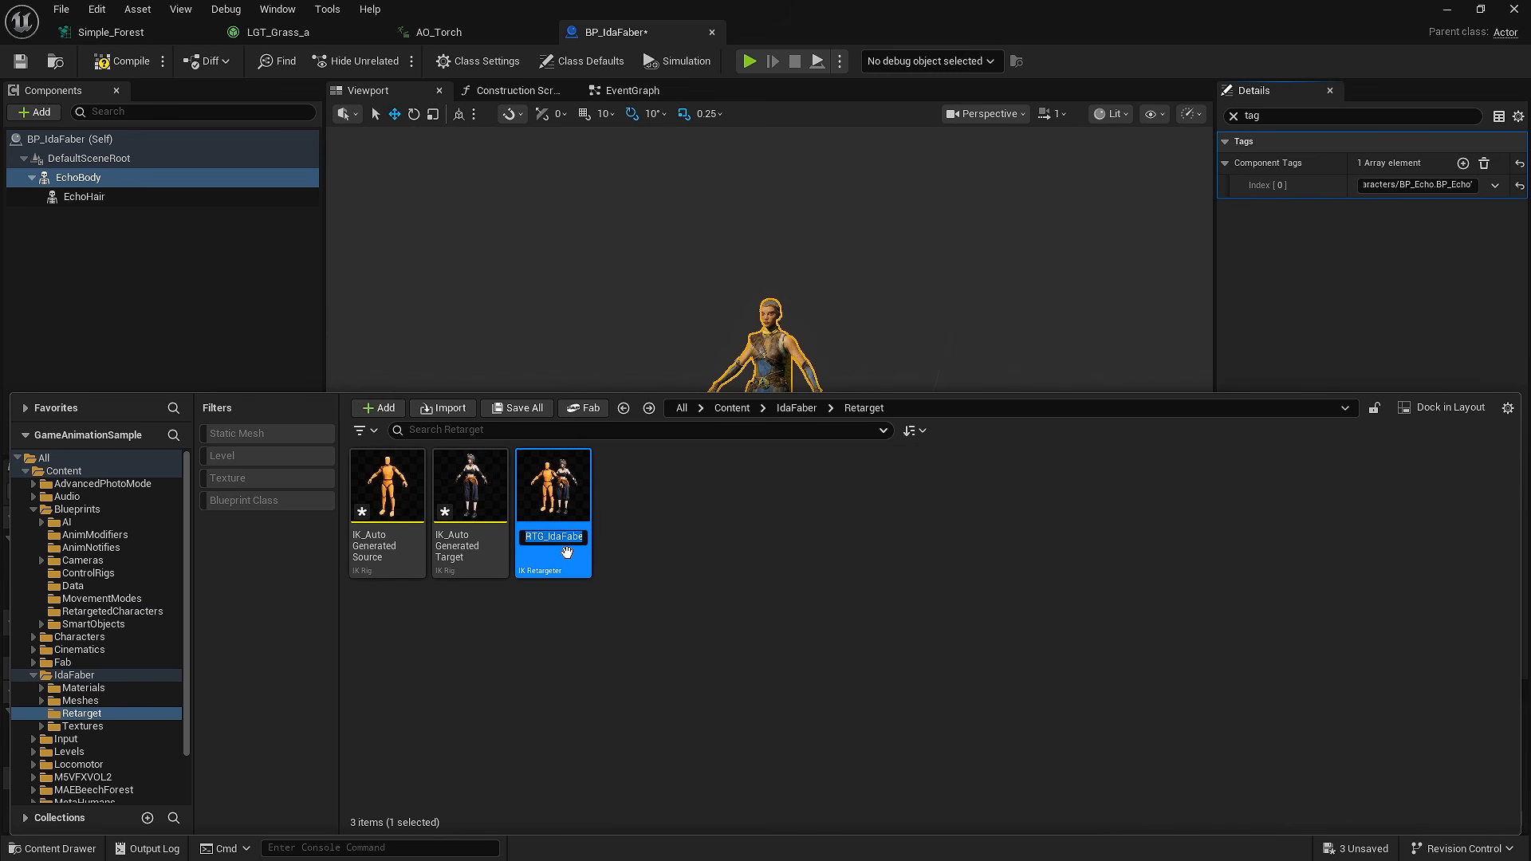
click(615, 540)
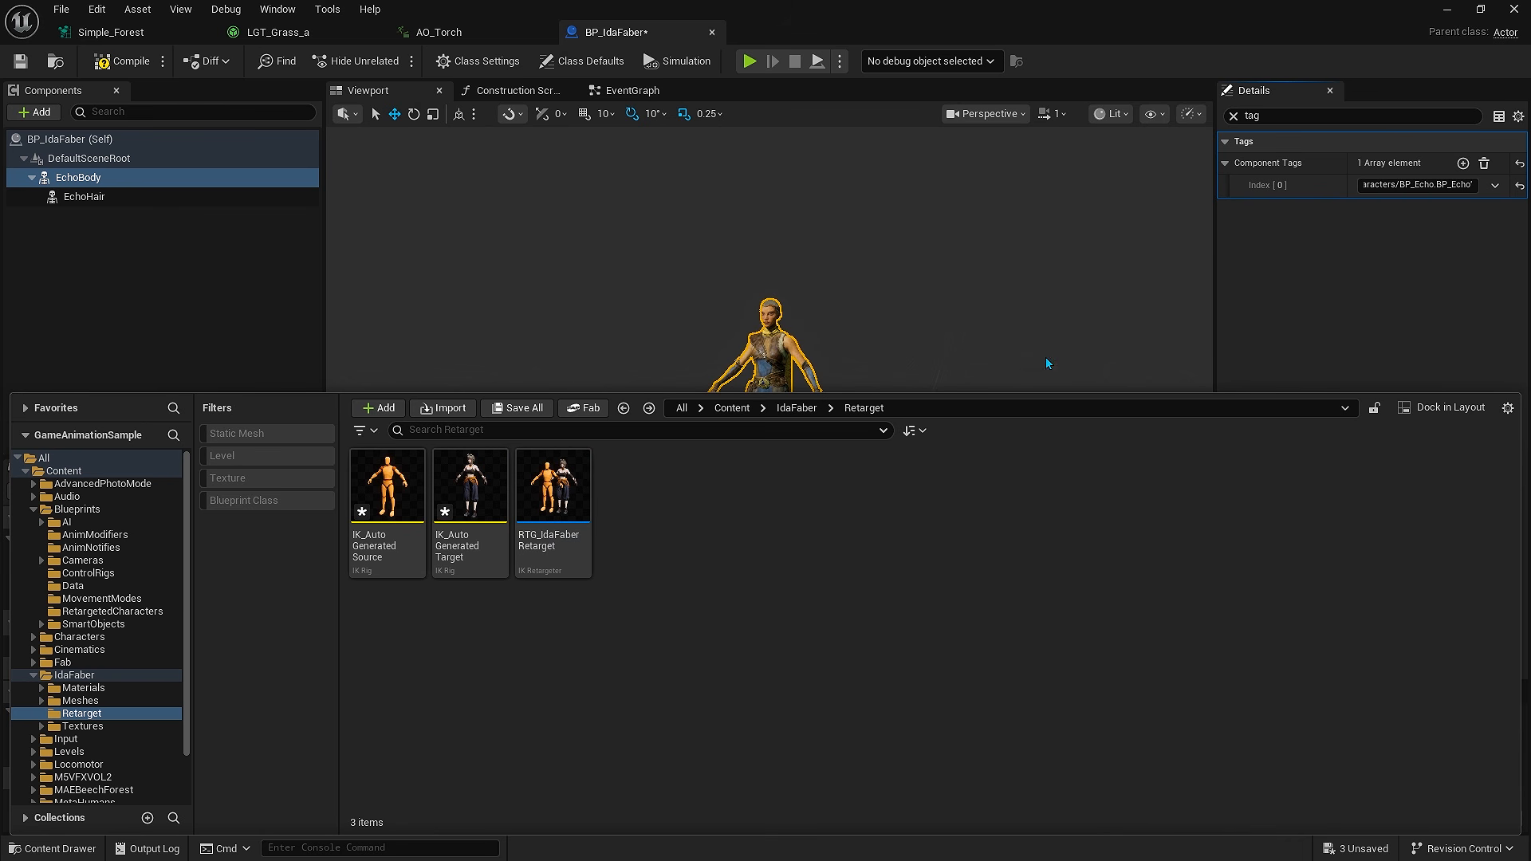
Set EchoBody's first component tag to RTG_IdaFaberRetarget and clear the property filter.
click(1415, 186)
key(ctrl+v)
key(Return)
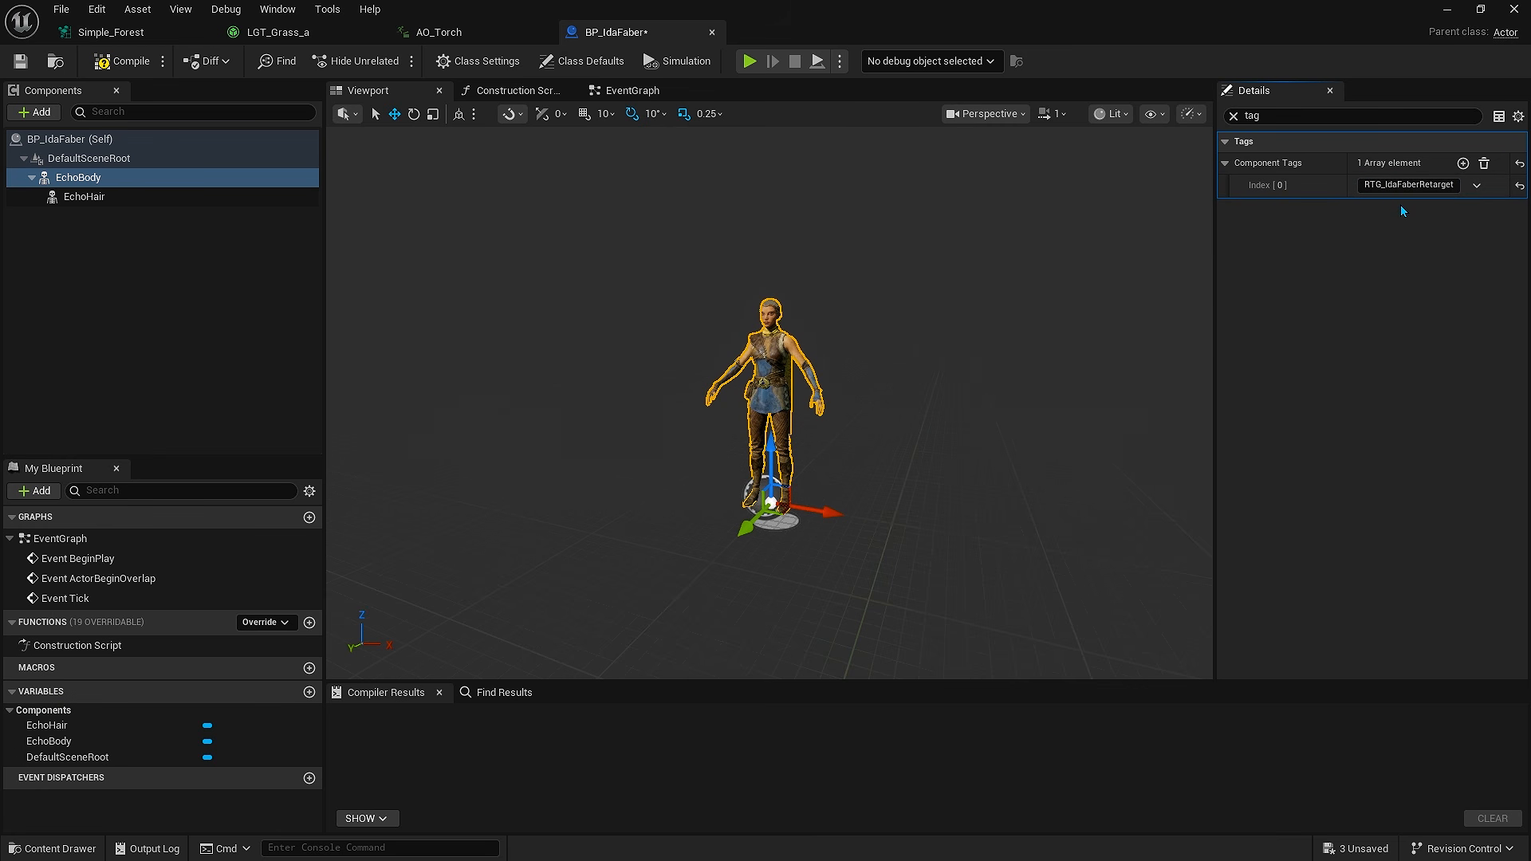
click(1233, 115)
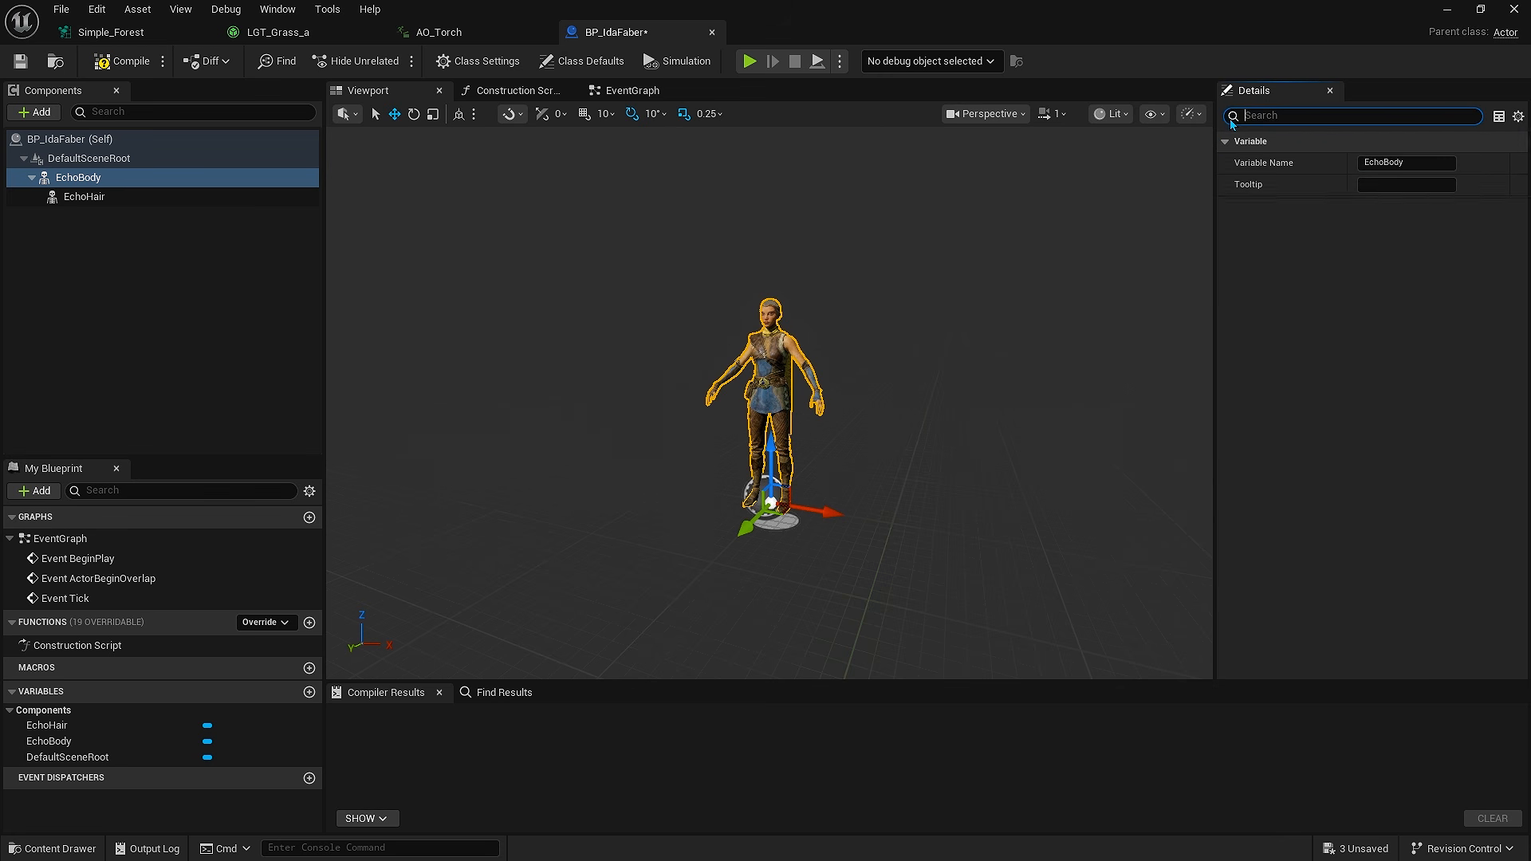
Compile and save the BP_IdaFaber blueprint, and close it.
click(120, 63)
click(21, 61)
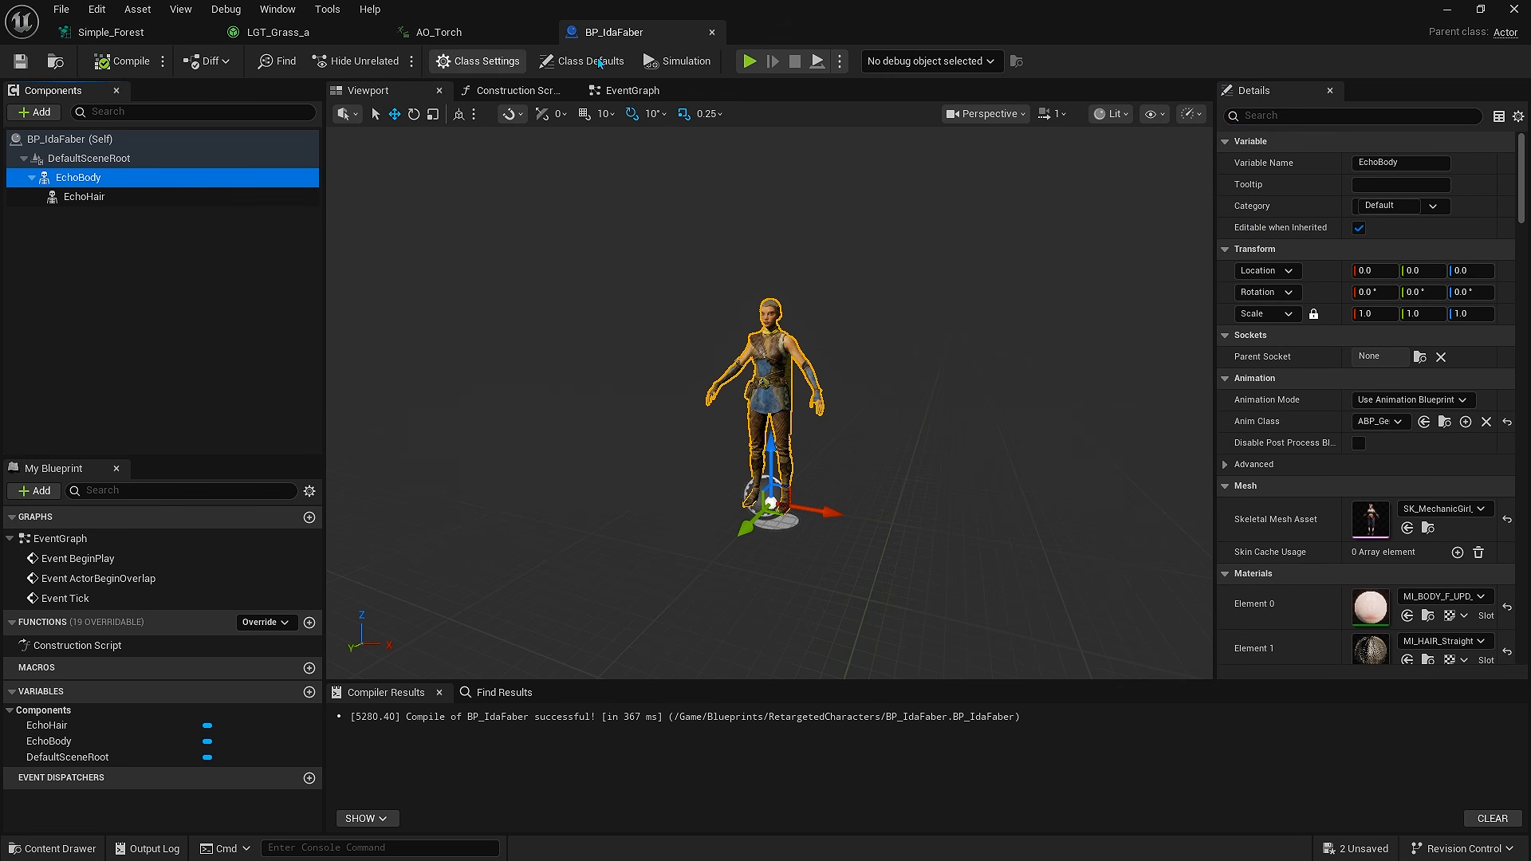
click(712, 32)
Reopen BP_IdaFaber from Blueprints/RetargetedCharacters and show the character in its viewport.
key(ctrl+space)
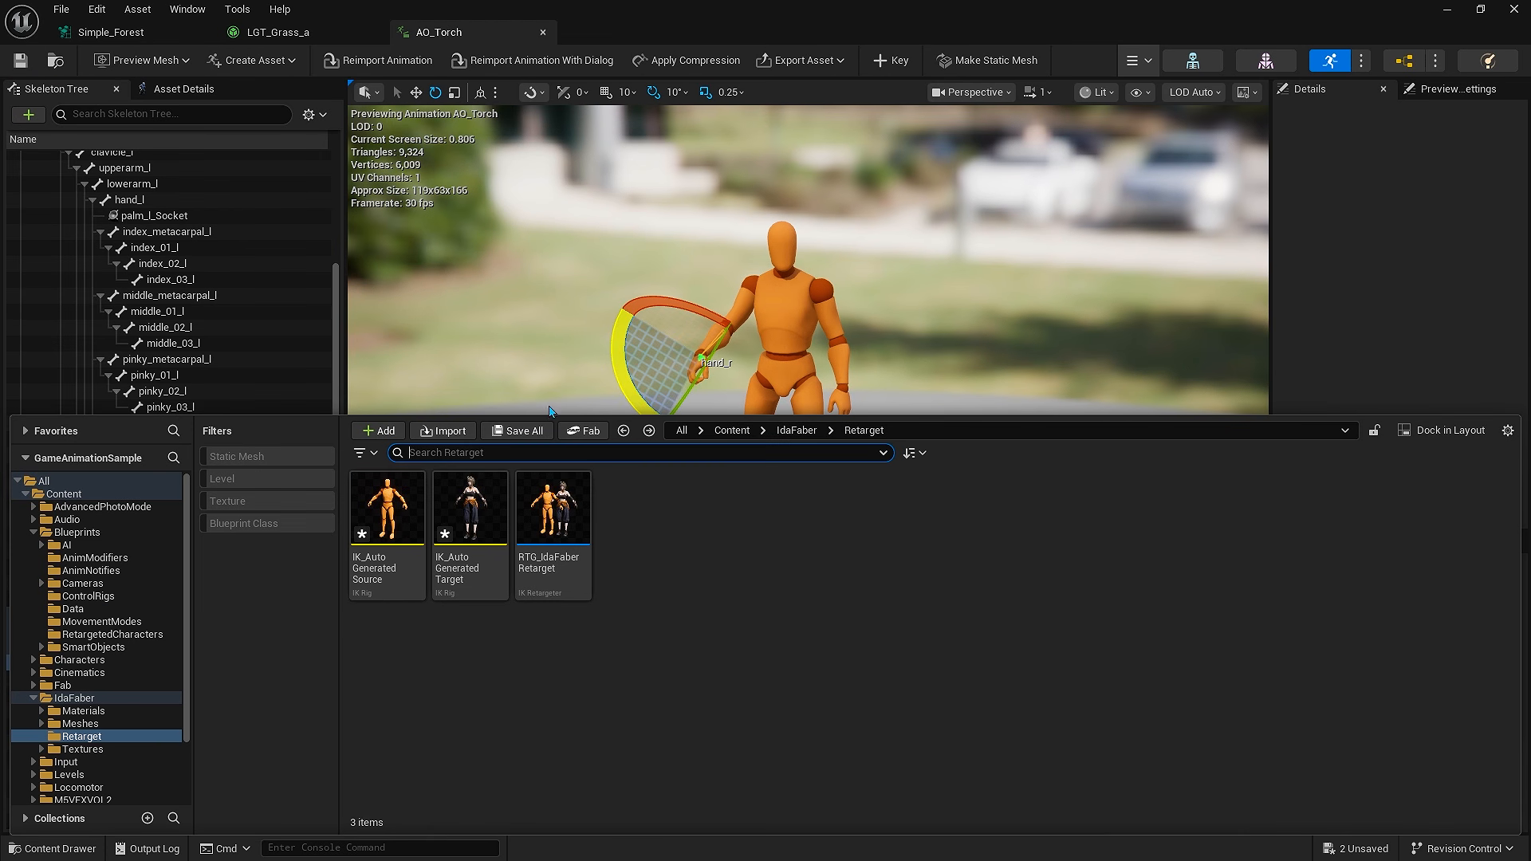
click(649, 431)
click(649, 430)
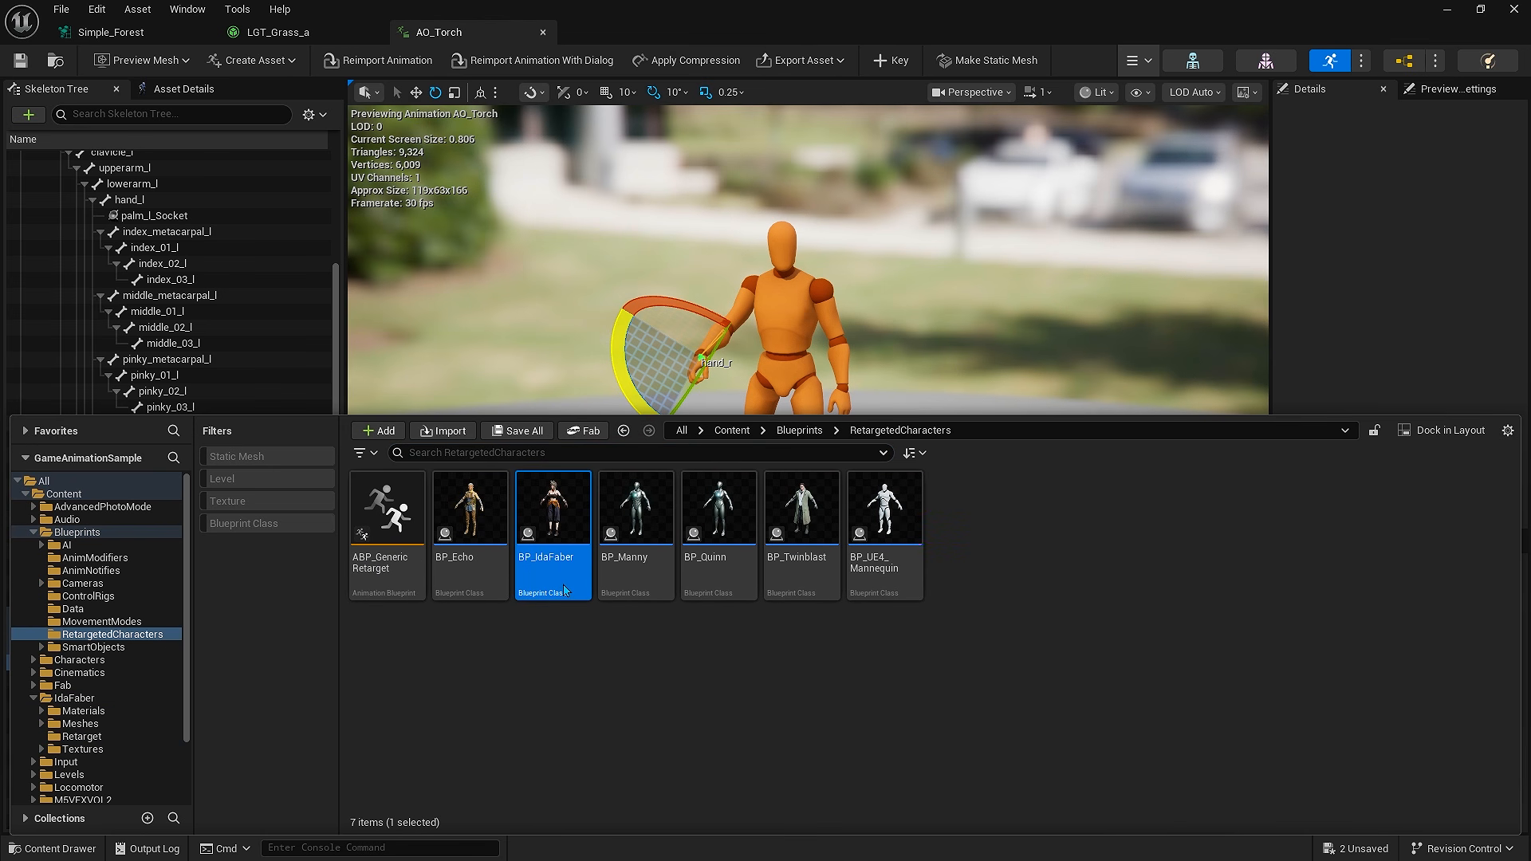
double_click(564, 590)
click(357, 95)
Delete the leftover EchoHair braid component from behind the character's head and check the character from the front.
click(749, 383)
key(f)
alt+drag(653, 488, 1017, 488)
click(791, 191)
key(f)
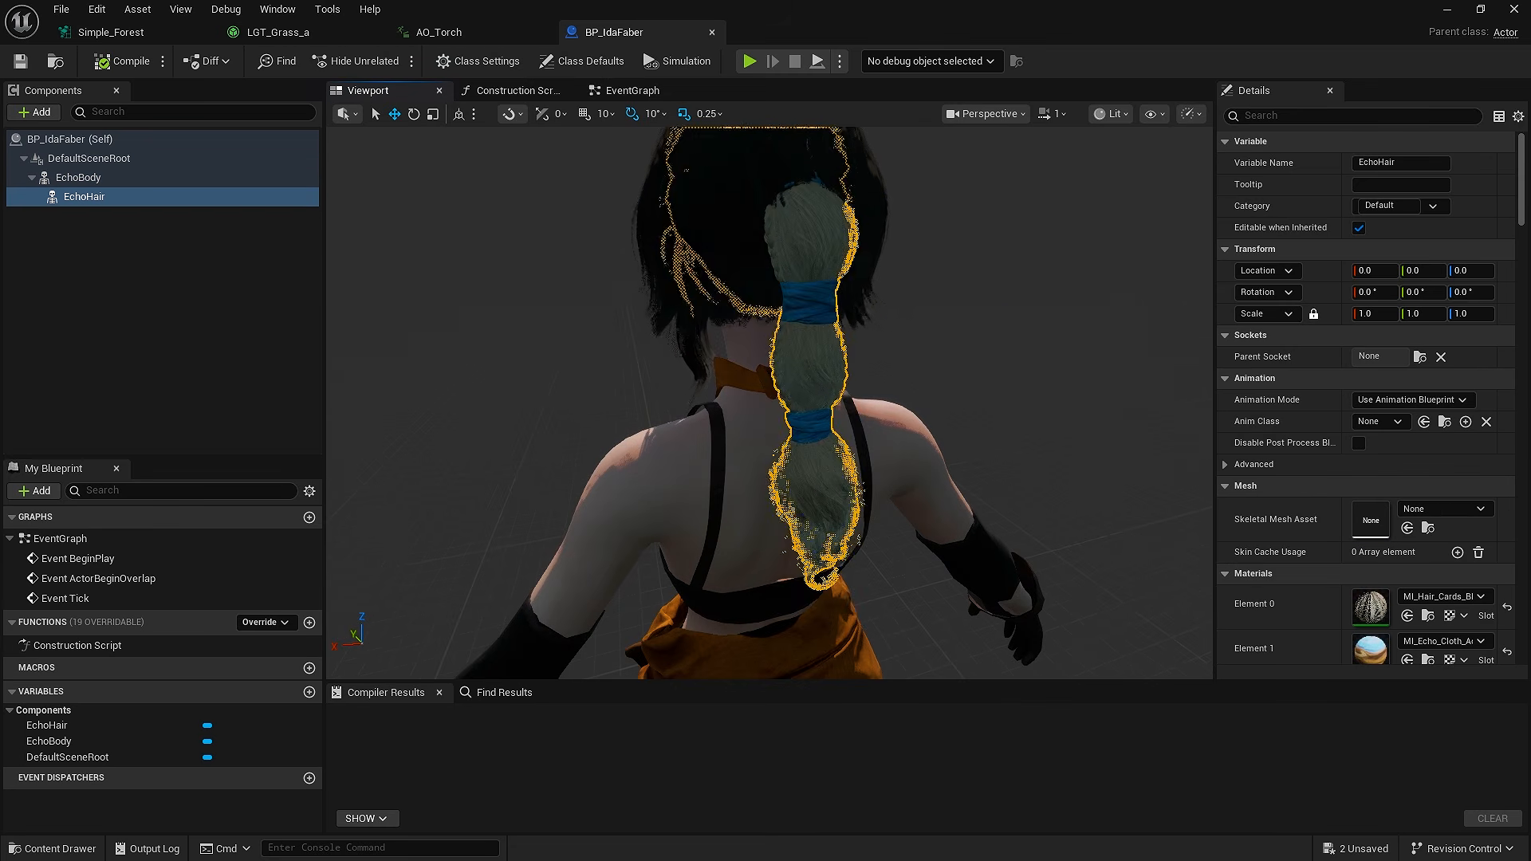
mouse_move(981, 308)
alt+mouse_down()
mouse_move(969, 279)
mouse_move(981, 319)
alt+mouse_up()
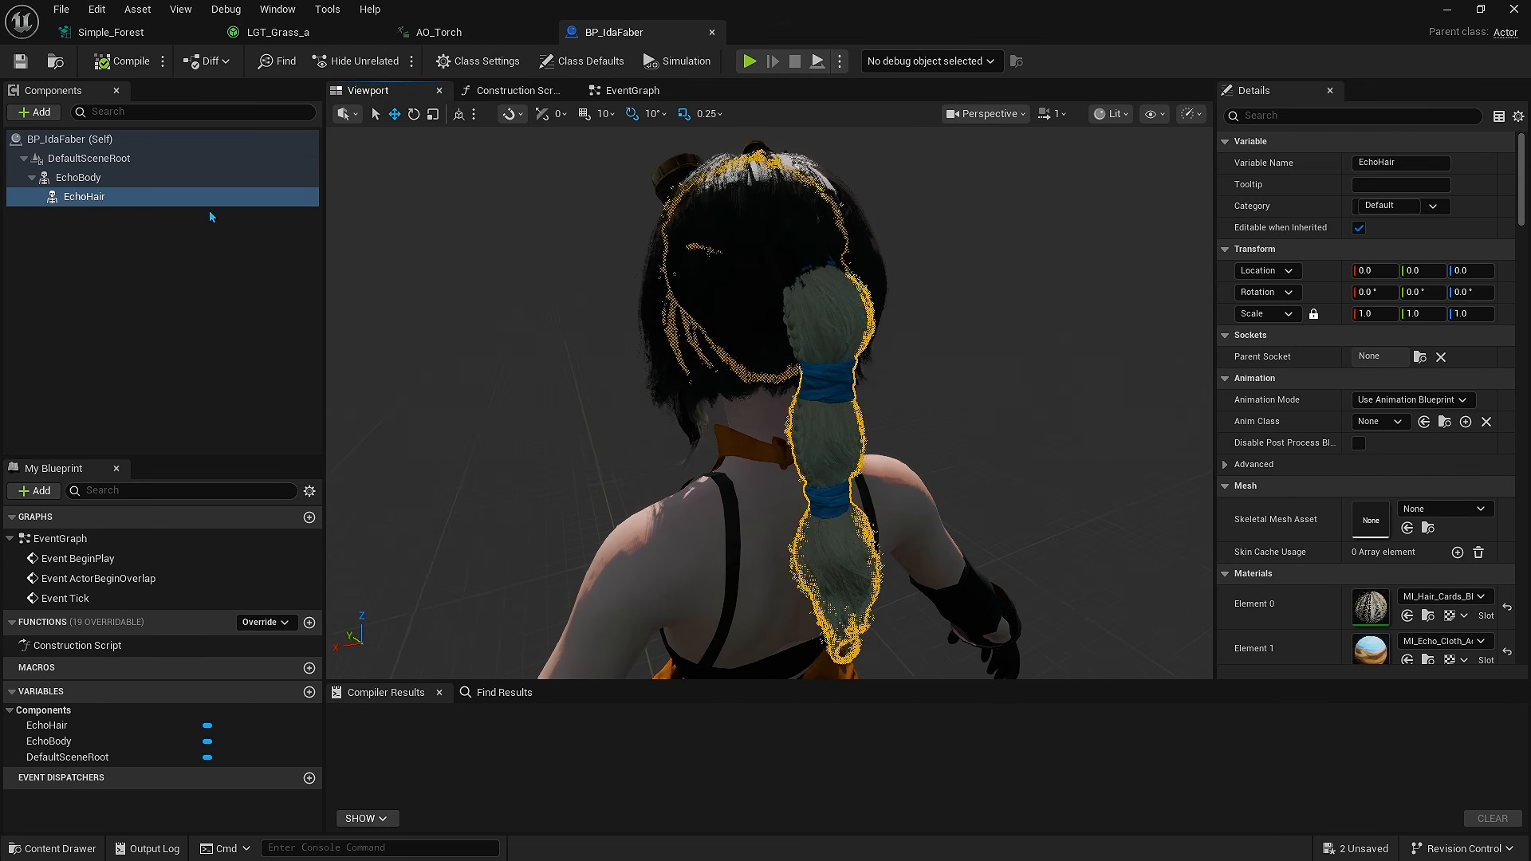
key(Delete)
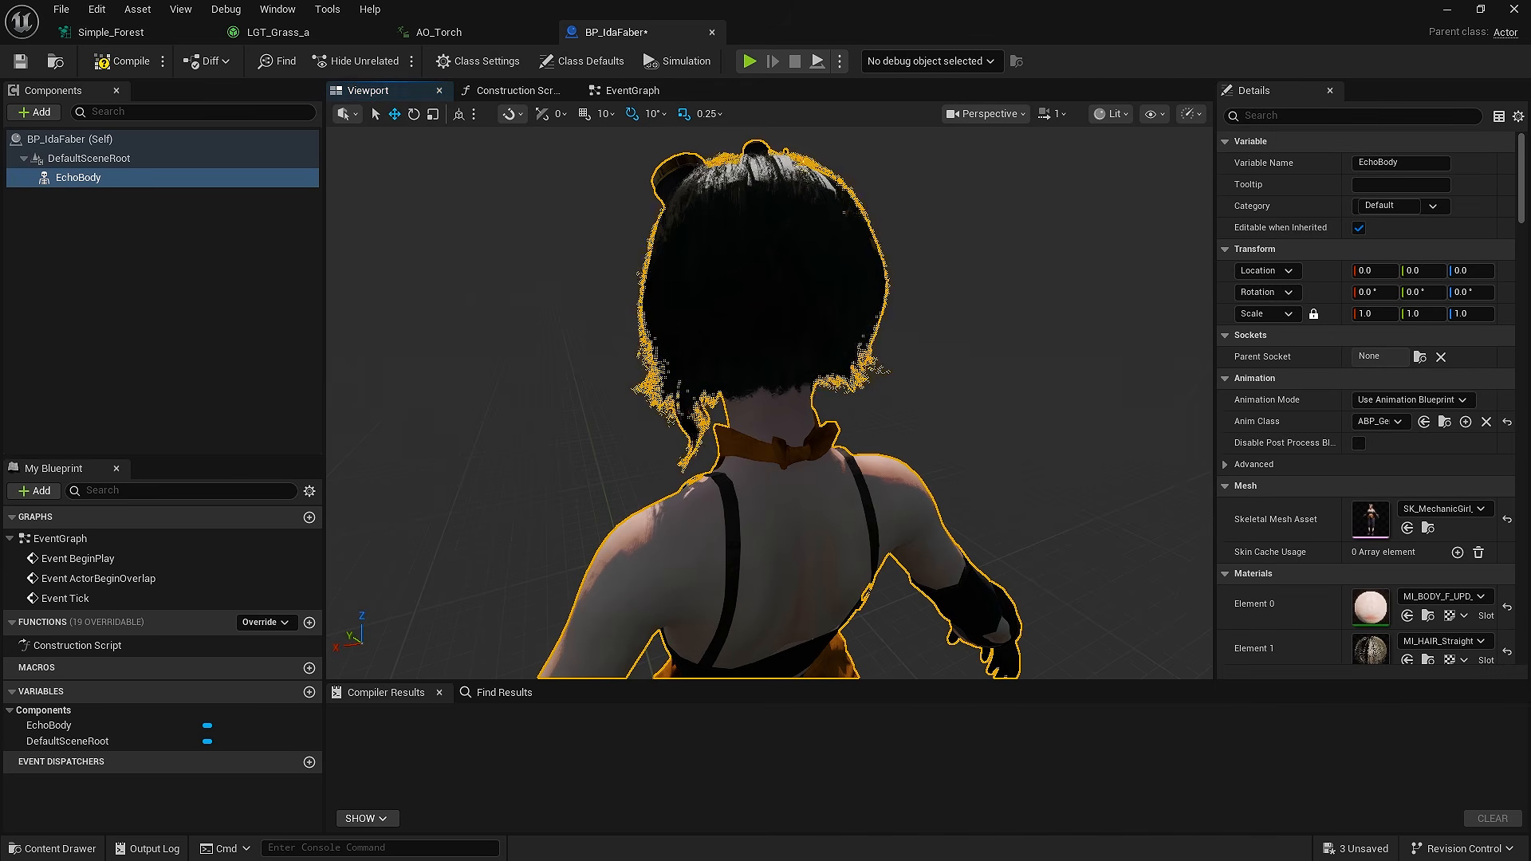
alt+drag(561, 437, 969, 391)
alt+right_drag(561, 437, 383, 446)
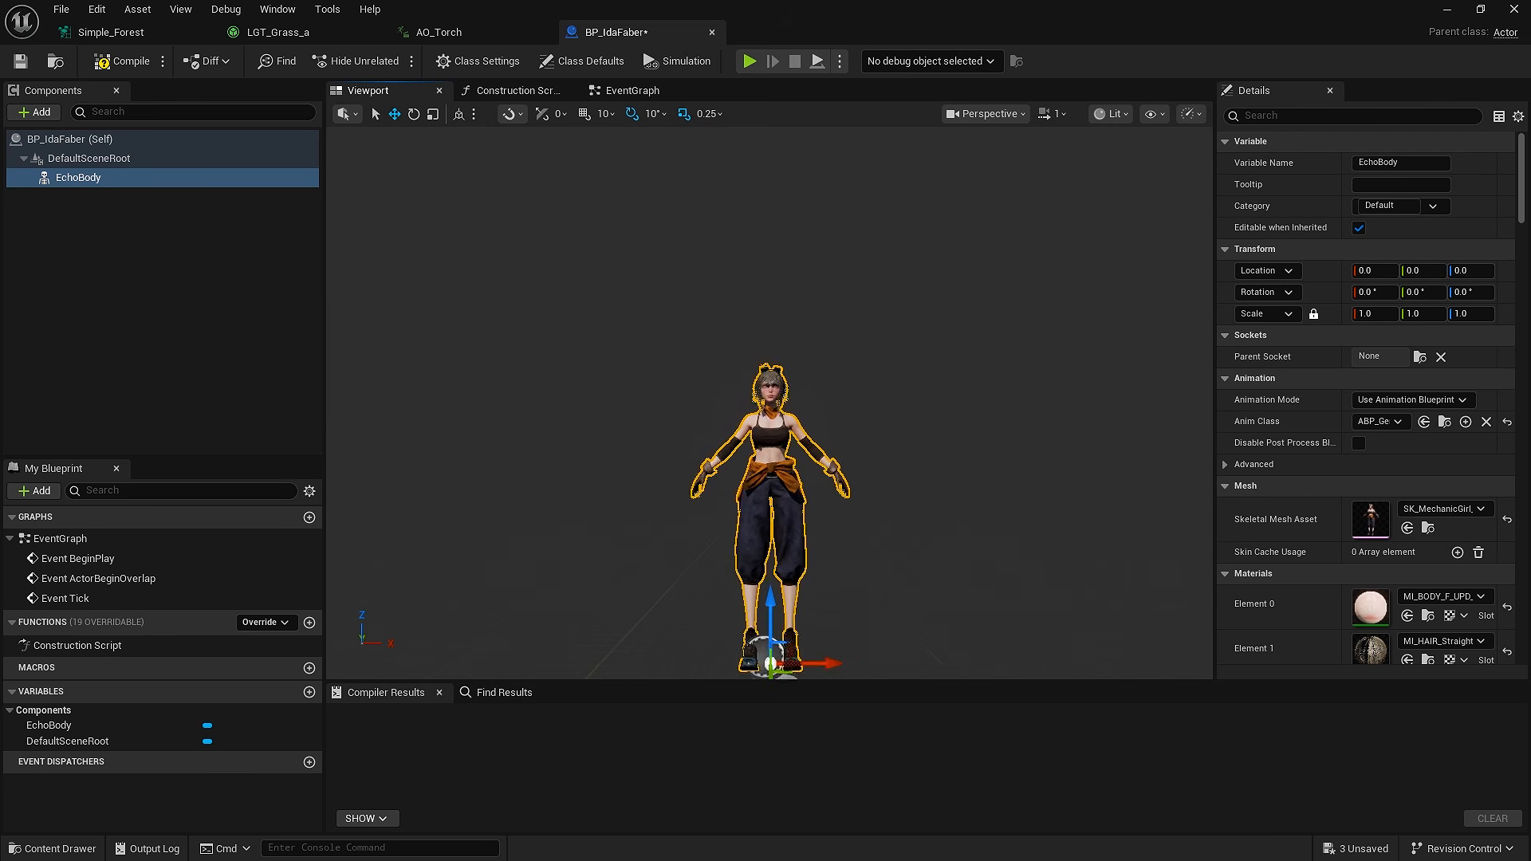
alt+drag(770, 403, 771, 434)
right_drag(771, 435, 762, 494)
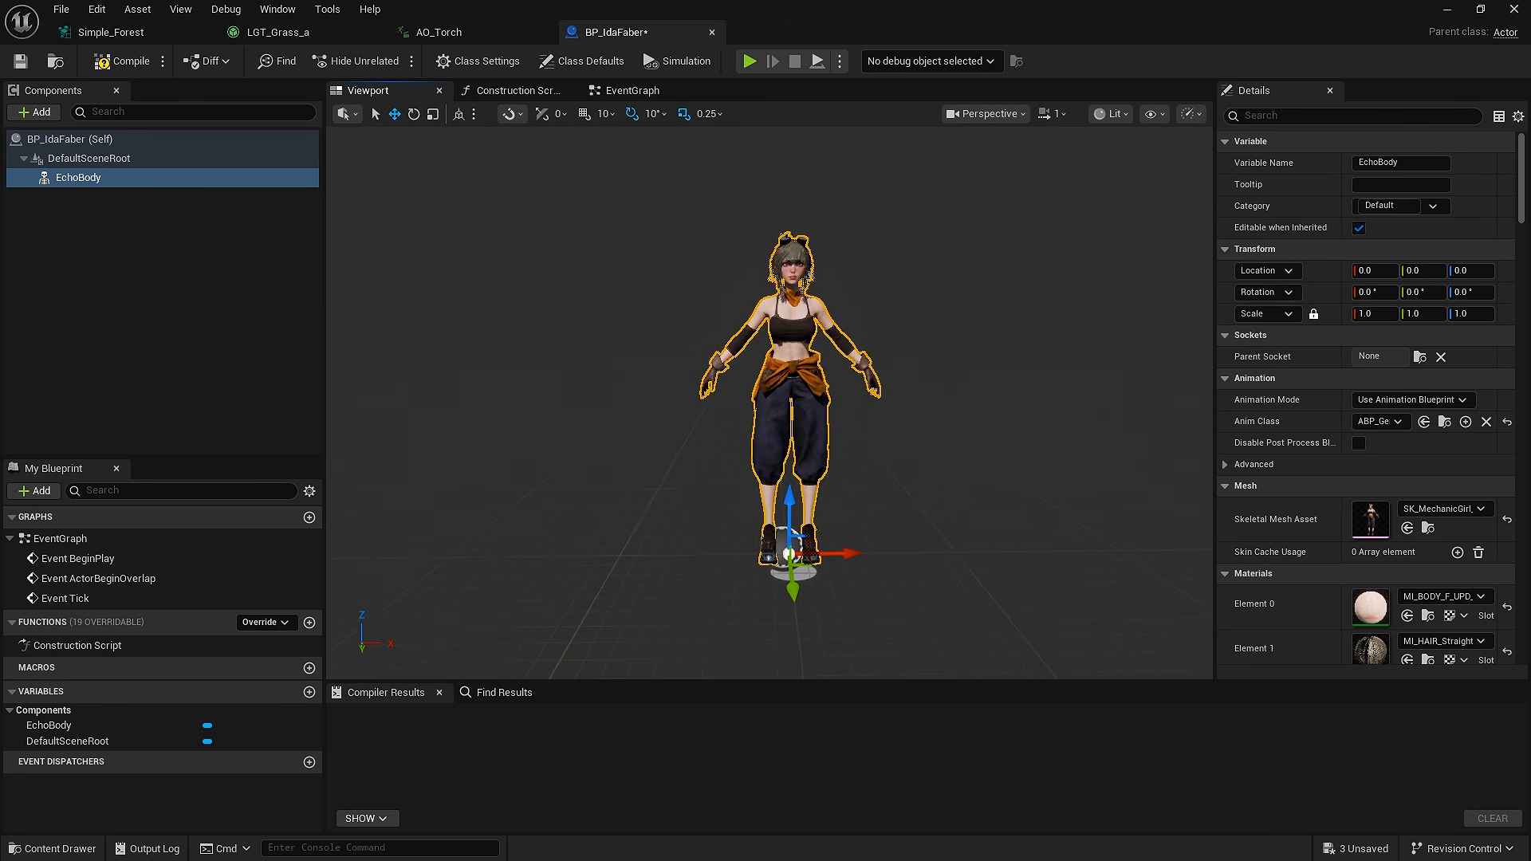
right_drag(558, 429, 567, 427)
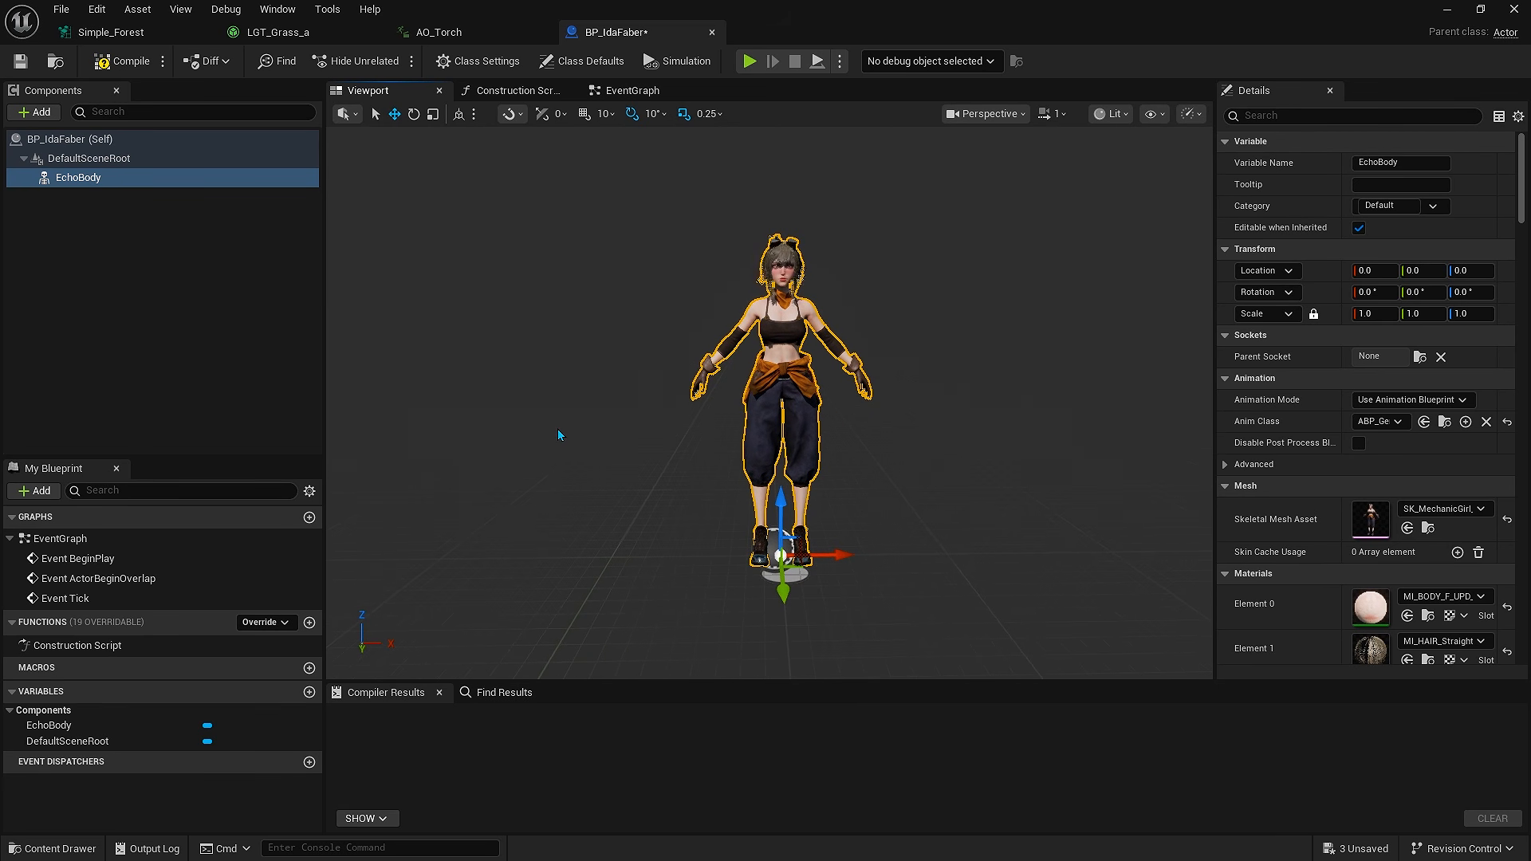
Open the ABP_GenericRetarget animation blueprint and expand the default value entries of the IKRetargeter_Map variable.
key(ctrl+space)
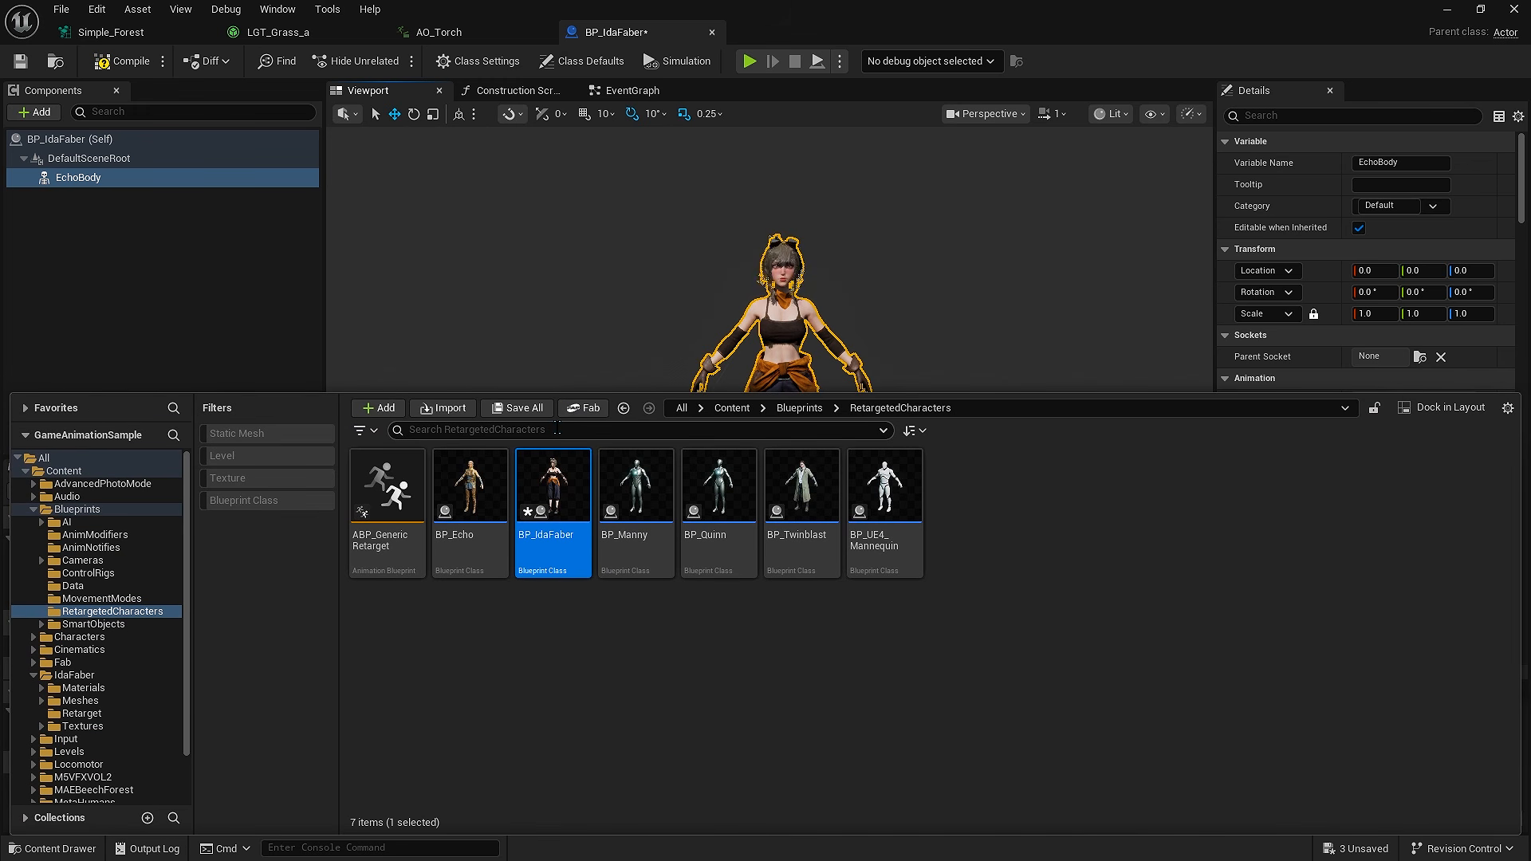
mouse_move(399, 560)
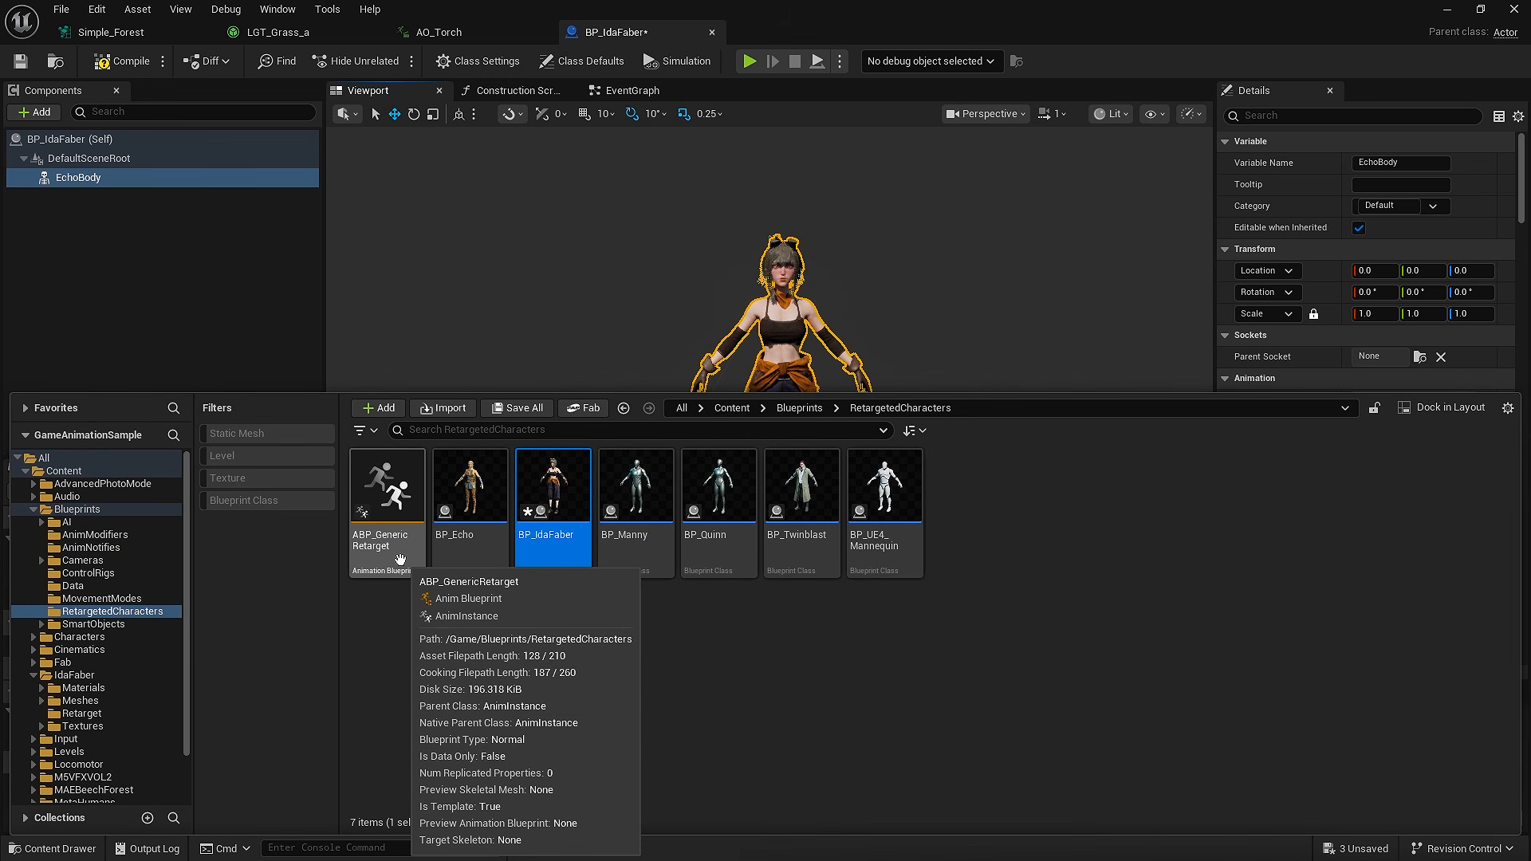
double_click(400, 559)
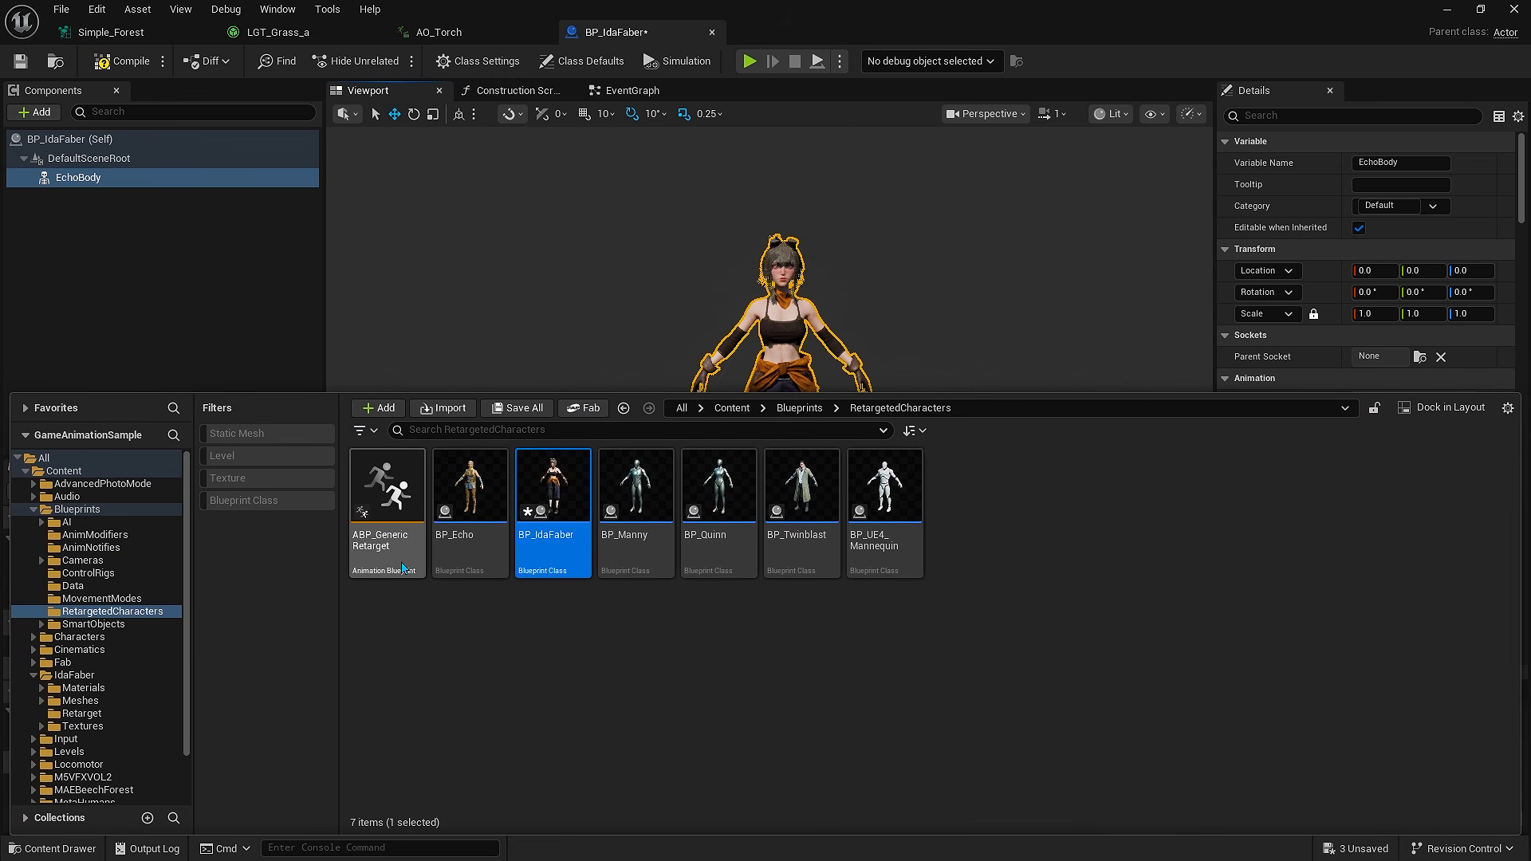
click(403, 693)
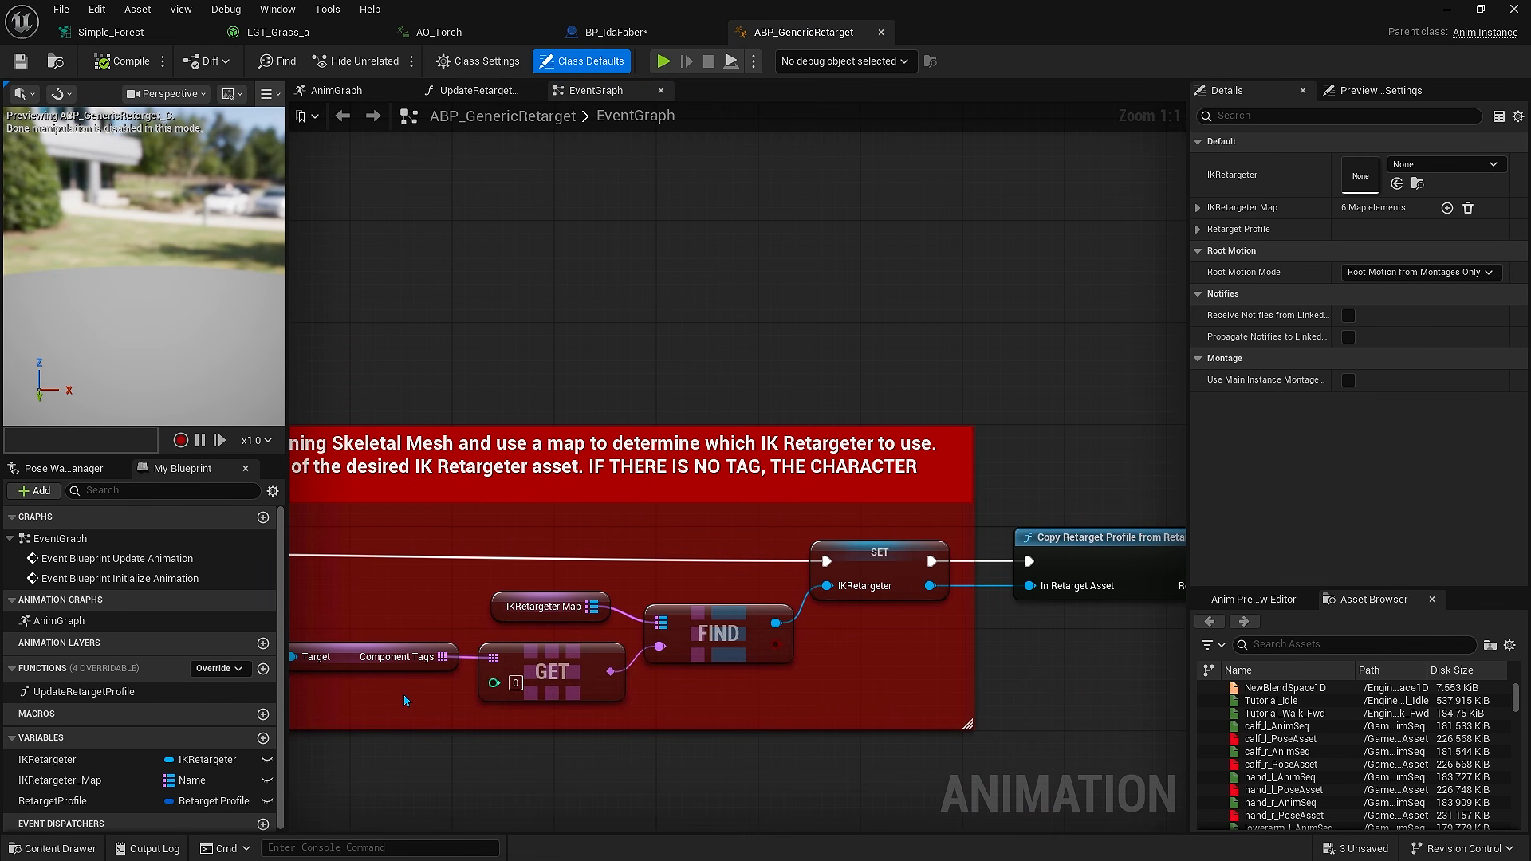
click(89, 783)
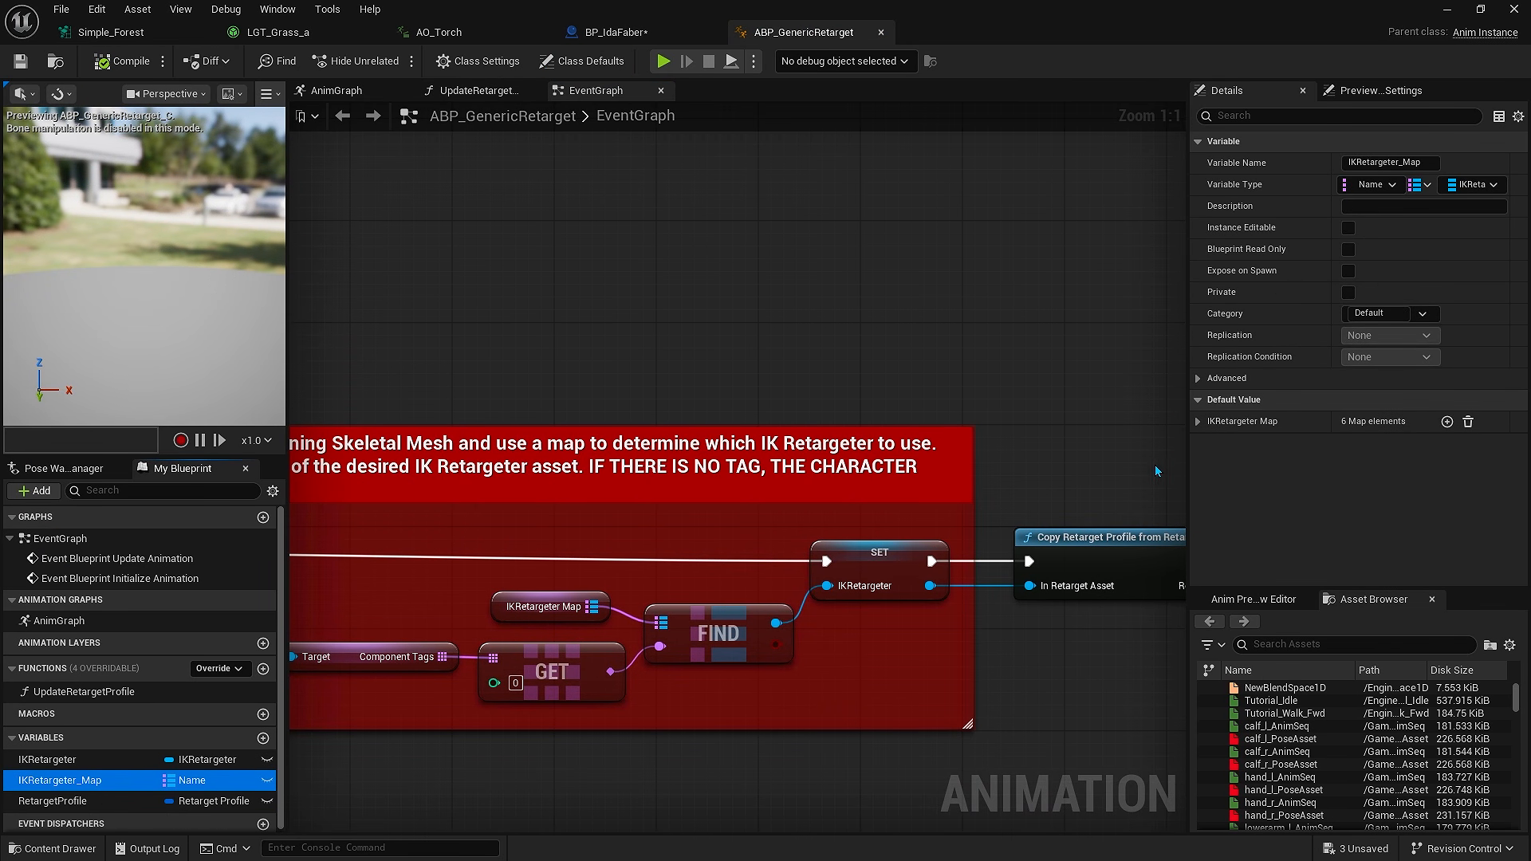
click(1198, 421)
scroll(1236, 463, down, 2)
scroll(1236, 463, down, 2)
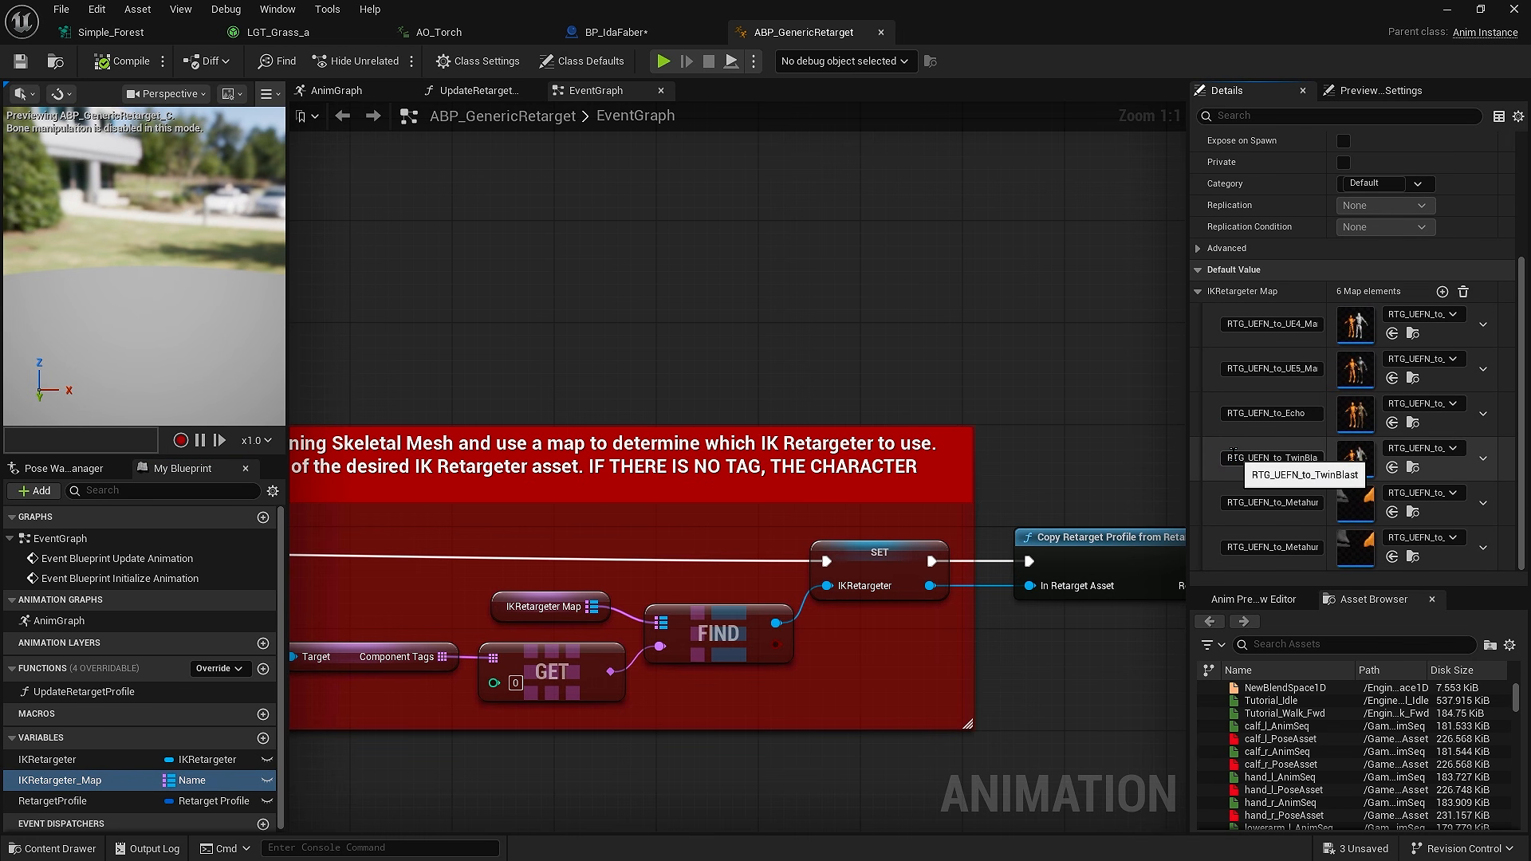
Add an IKRetargeter Map entry with key RTG_IdaFaberRetarget and the RTG_IdaFaberRetarget asset as its value, and compile the blueprint.
click(1443, 292)
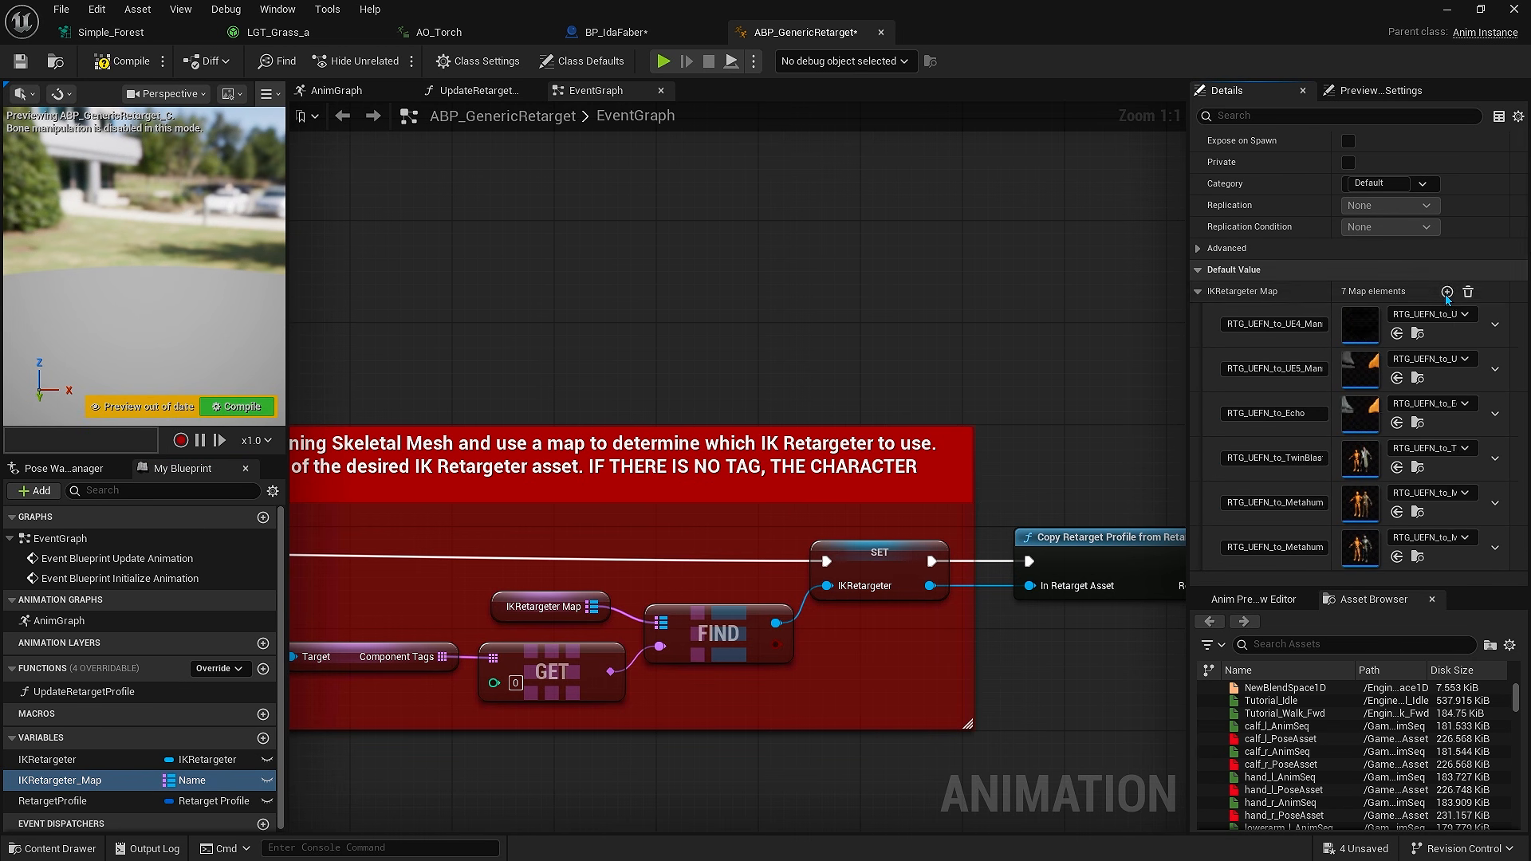
scroll(1442, 343, down, 1)
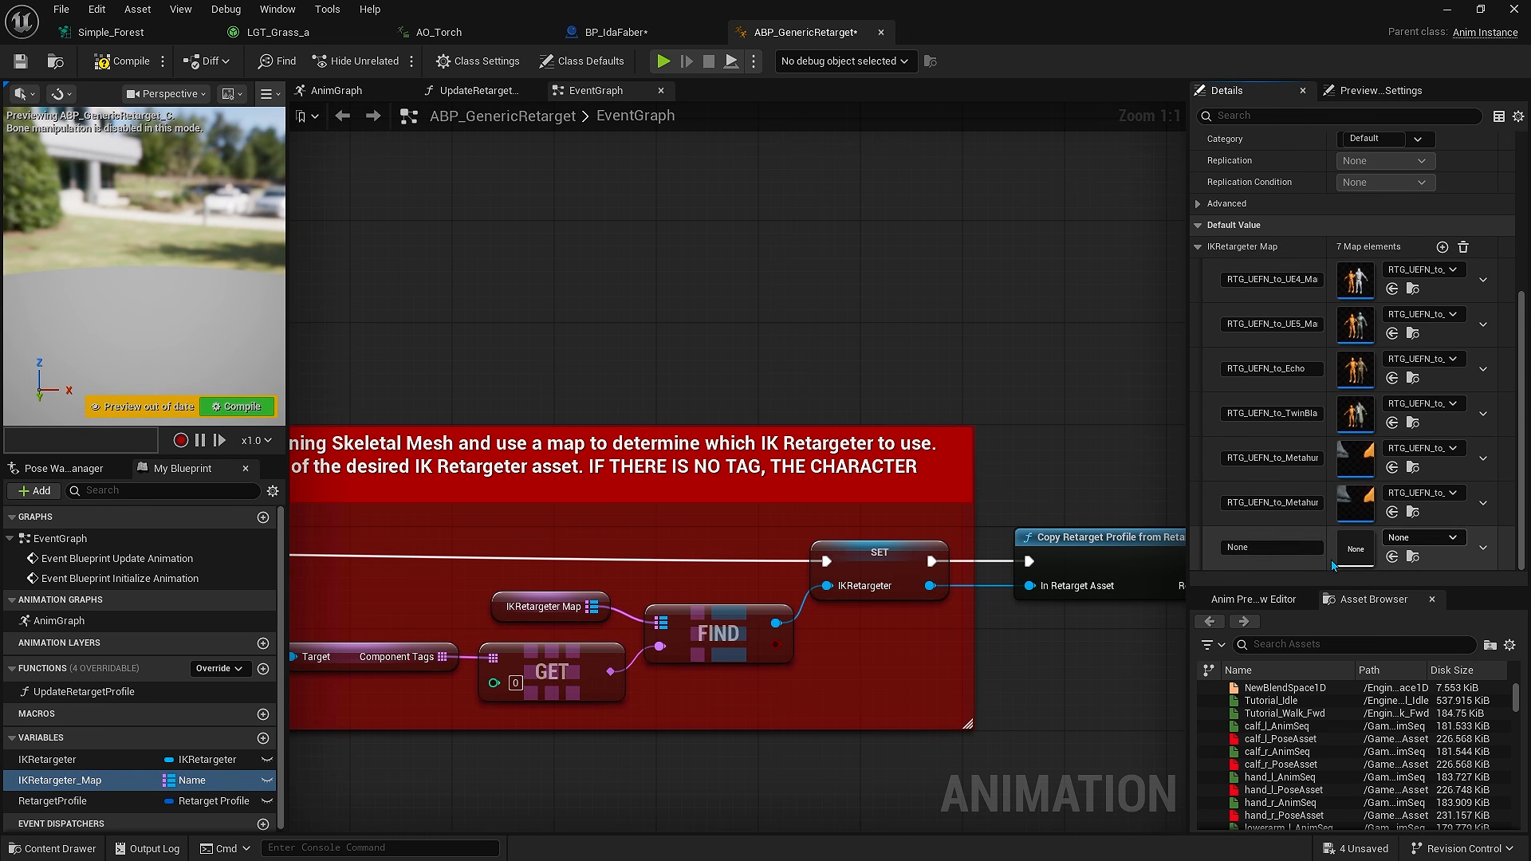
text(RTG_IdaFaberRetarget)
click(1424, 538)
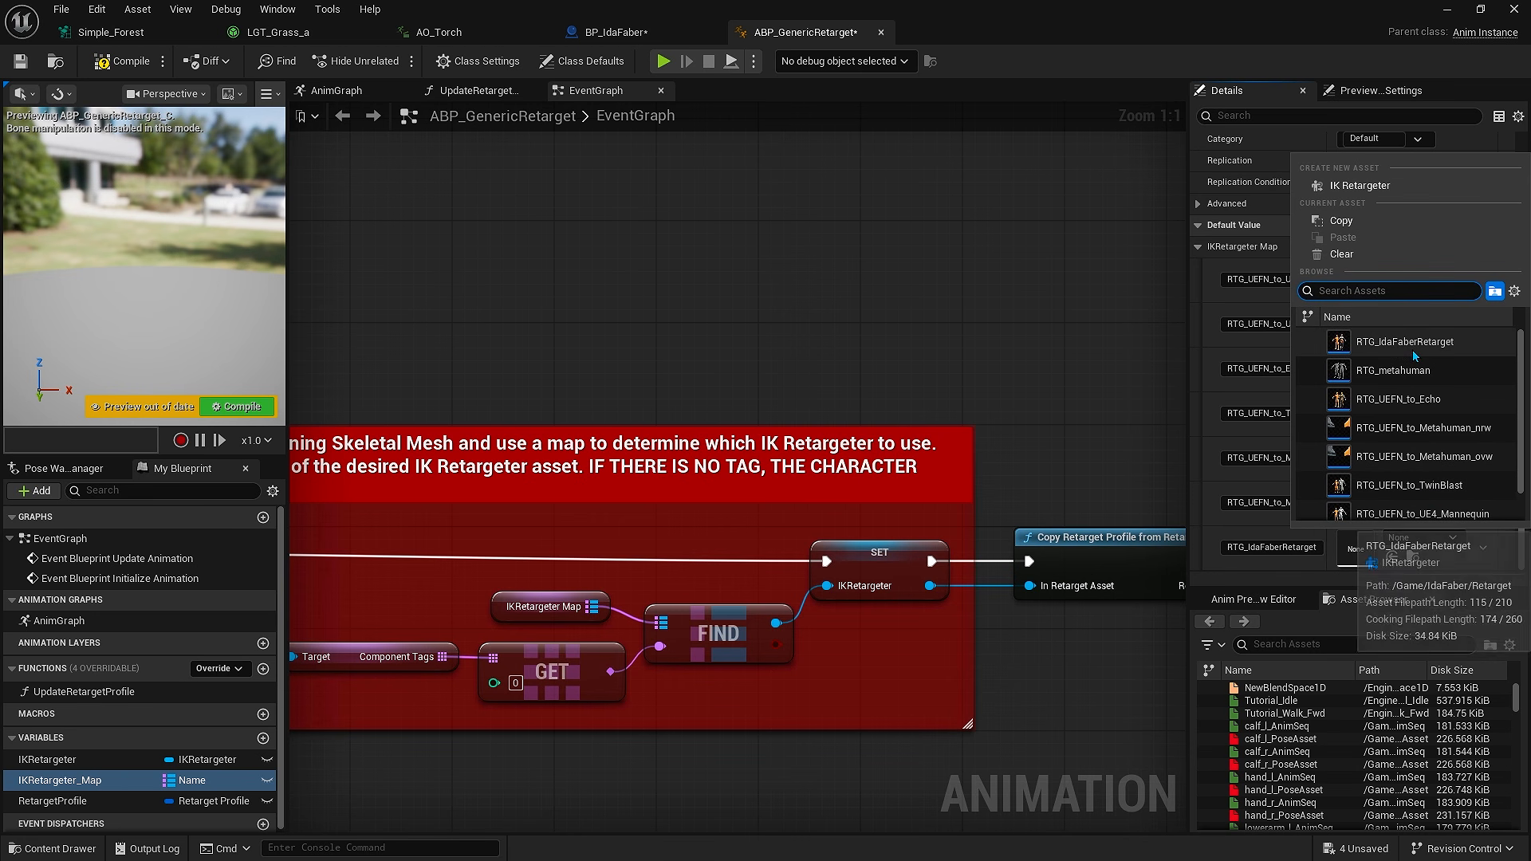
click(1404, 341)
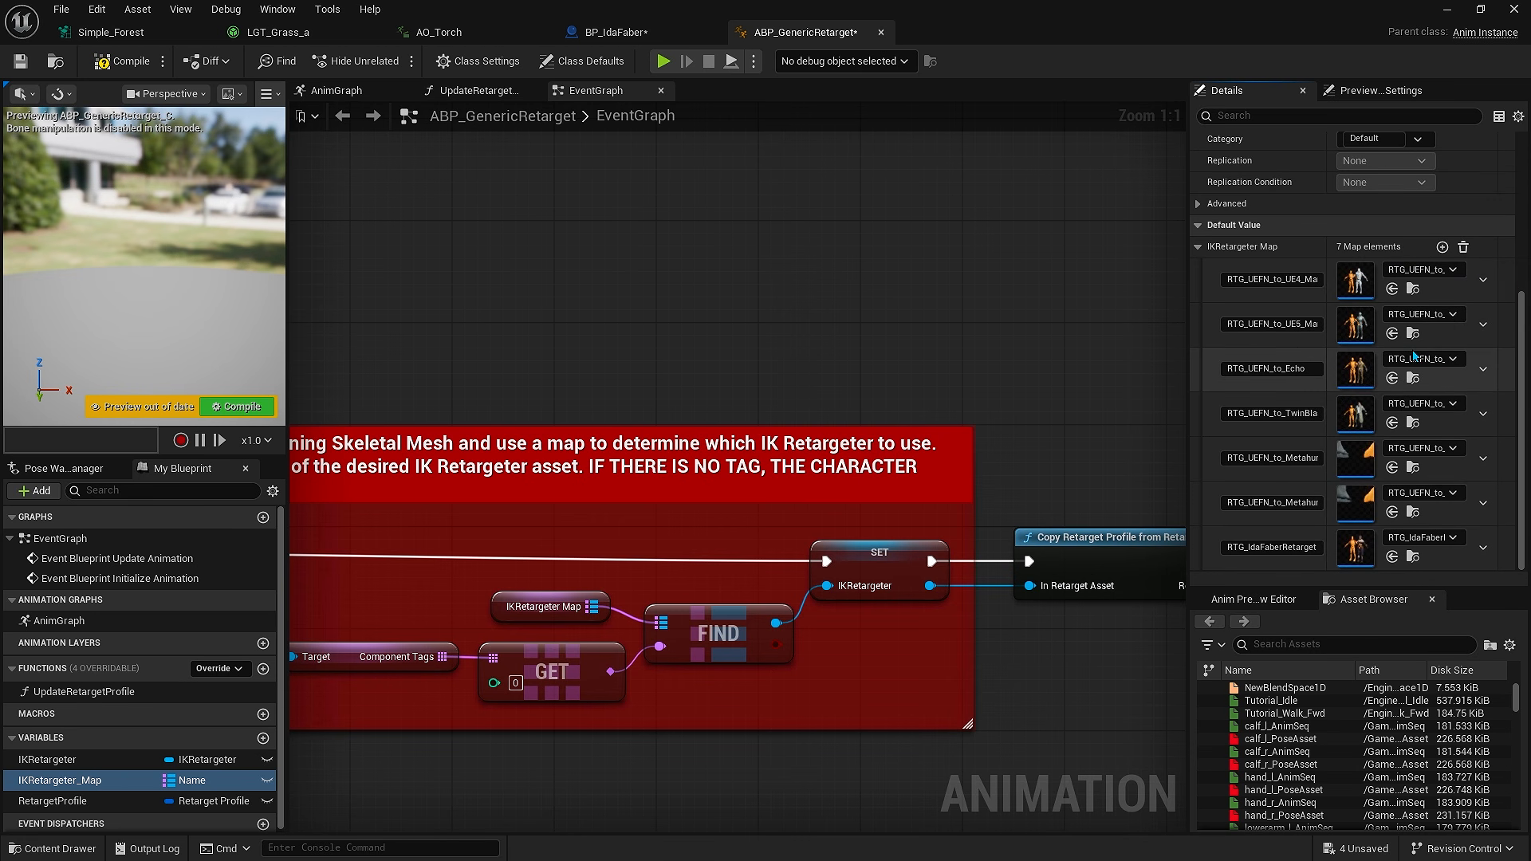
click(121, 64)
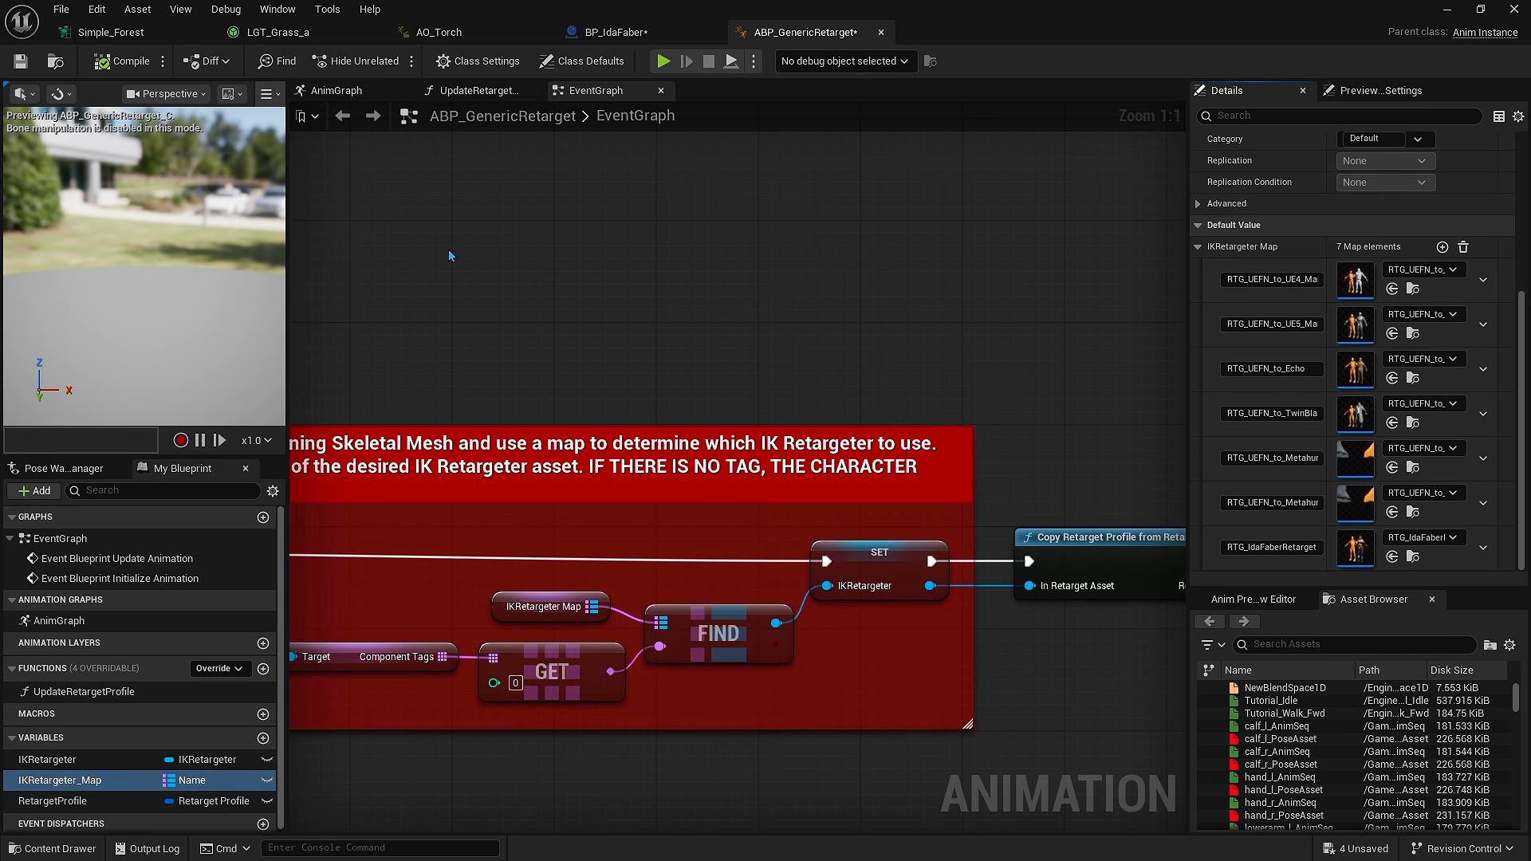
Search all project content for "gameanimation", locate GameAnimationWidget in the Widgets folder and open its graph.
right_drag(449, 255, 485, 271)
key(ctrl+space)
text(ga)
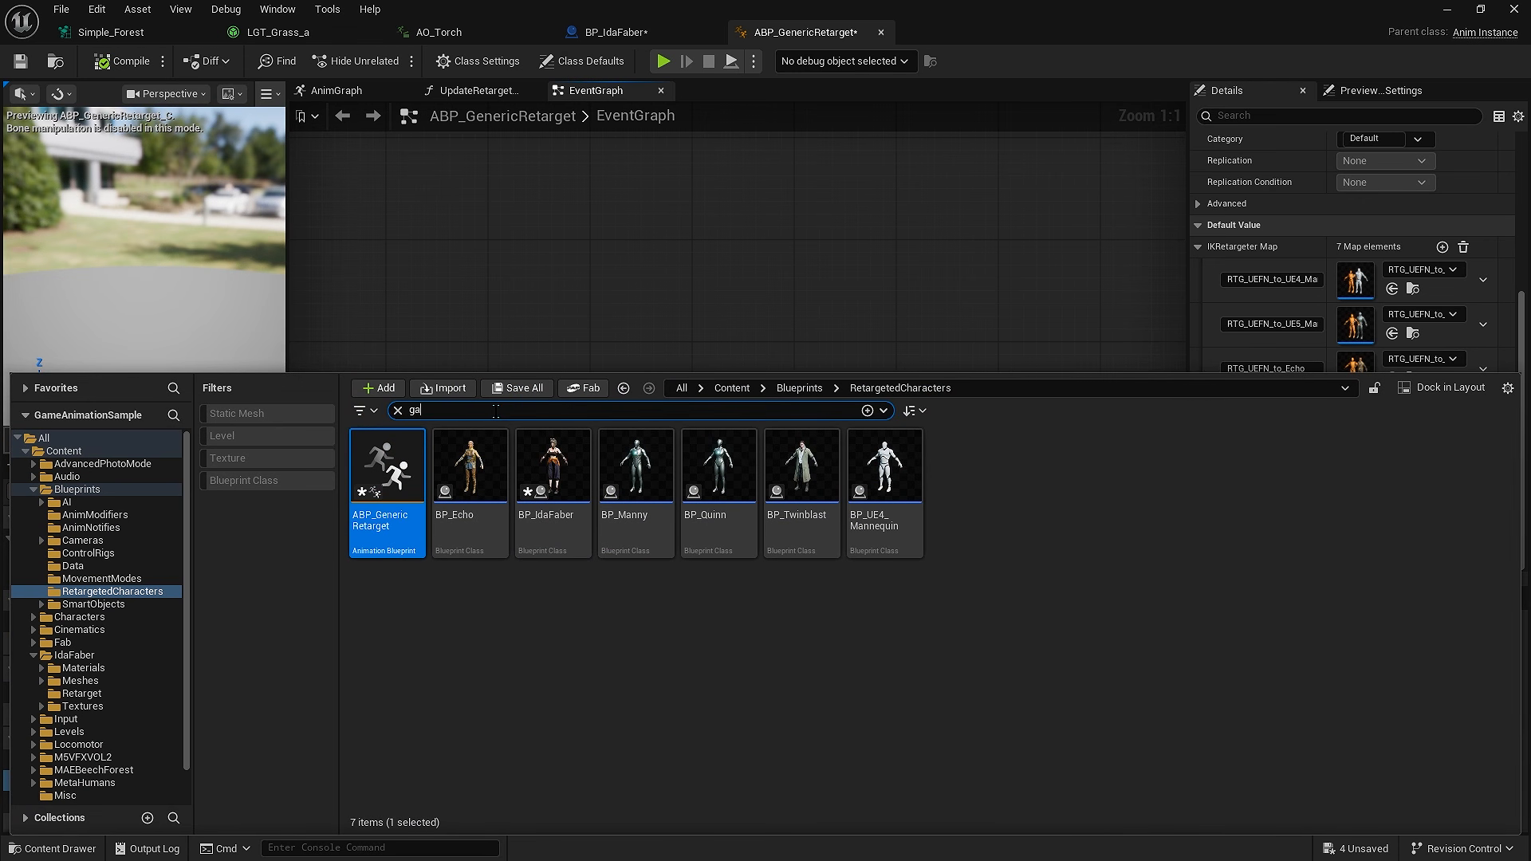
text(meanimation)
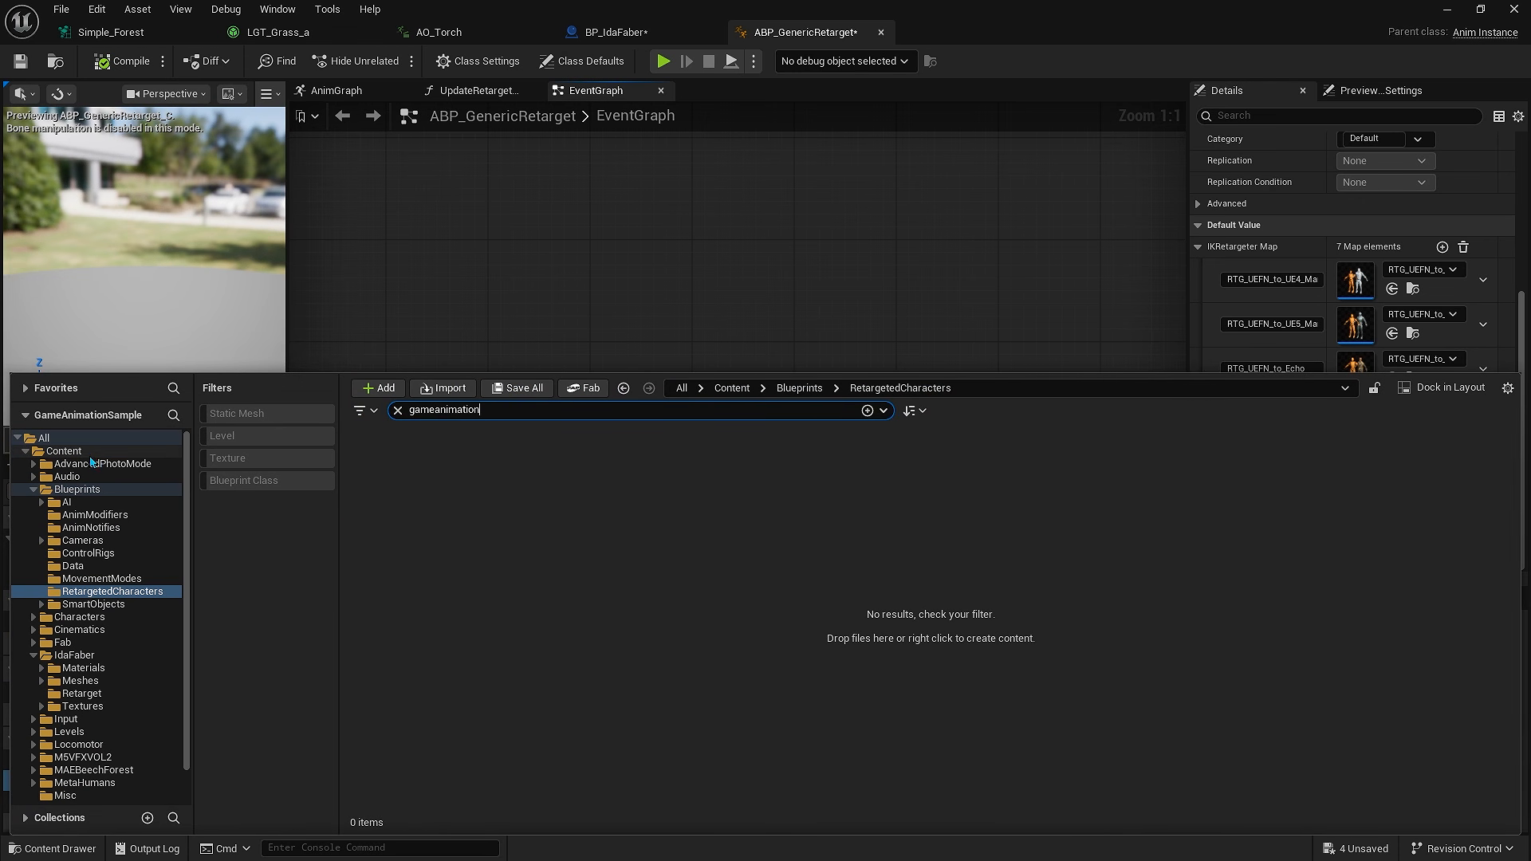
click(75, 451)
click(394, 545)
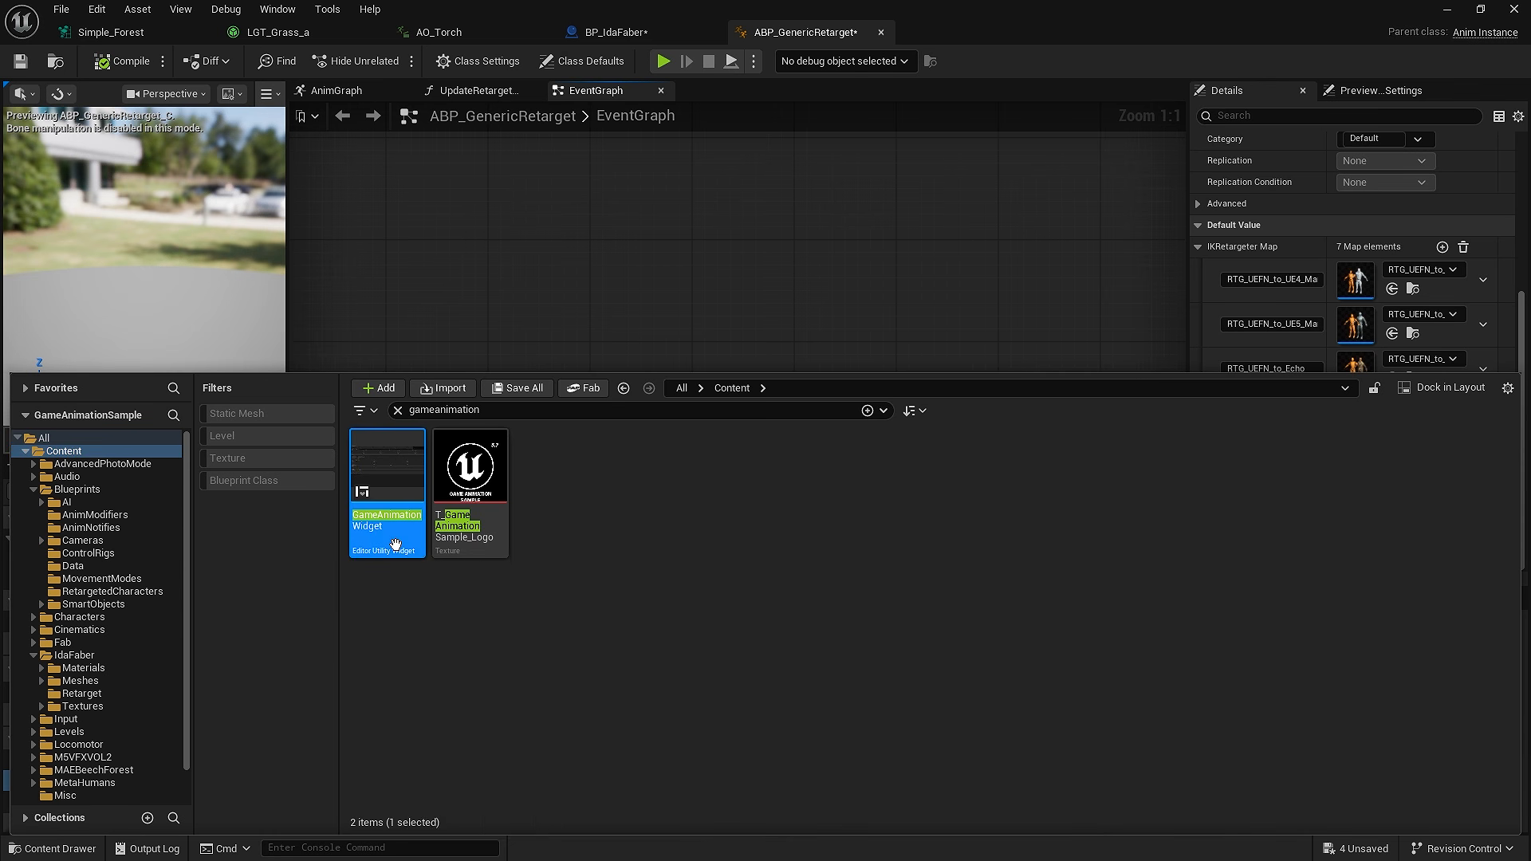
key(ctrl+b)
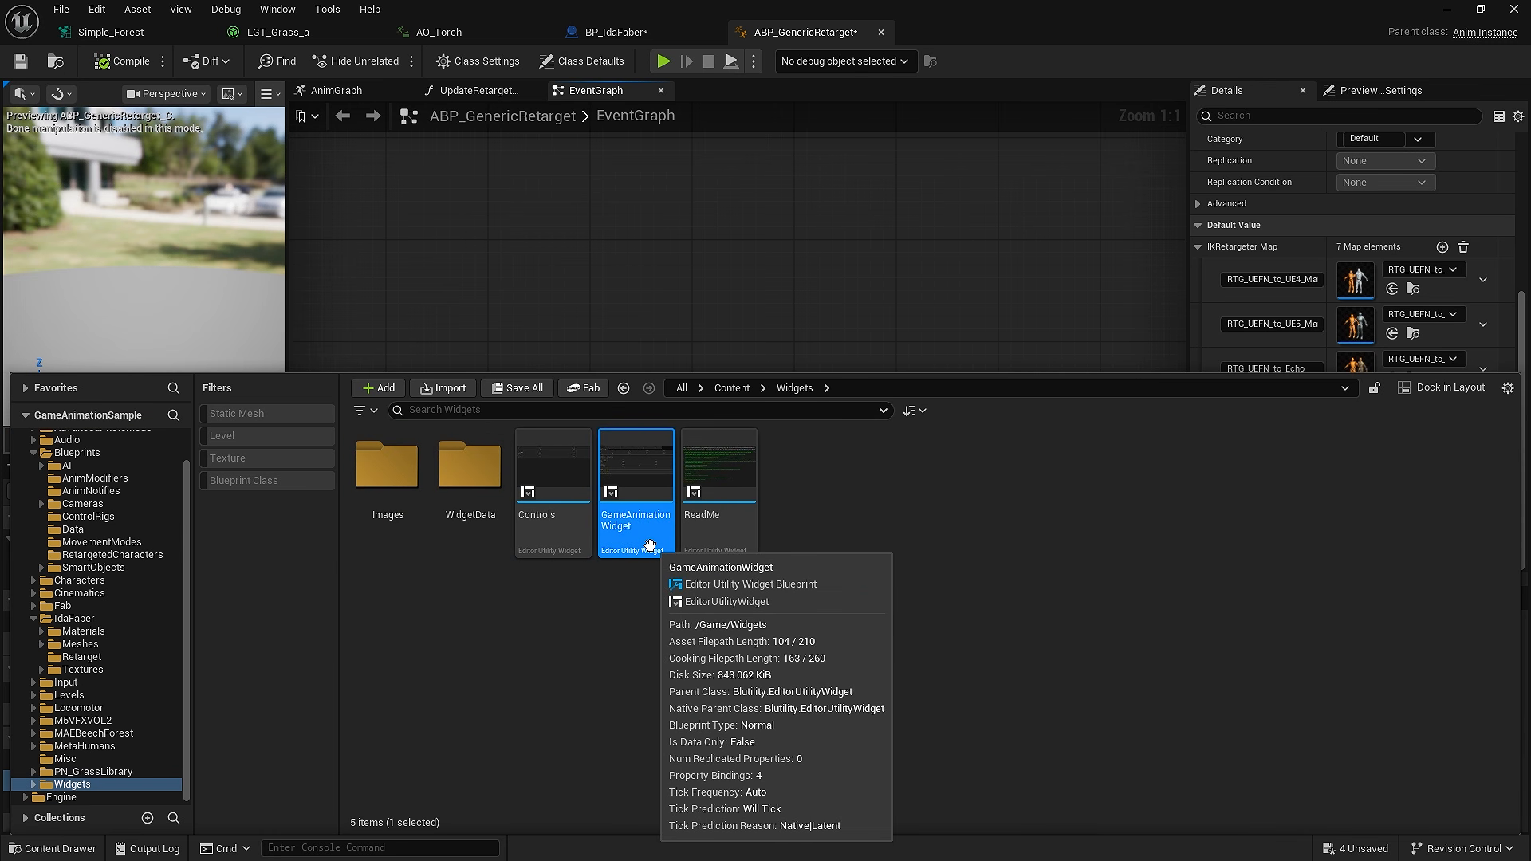
double_click(649, 545)
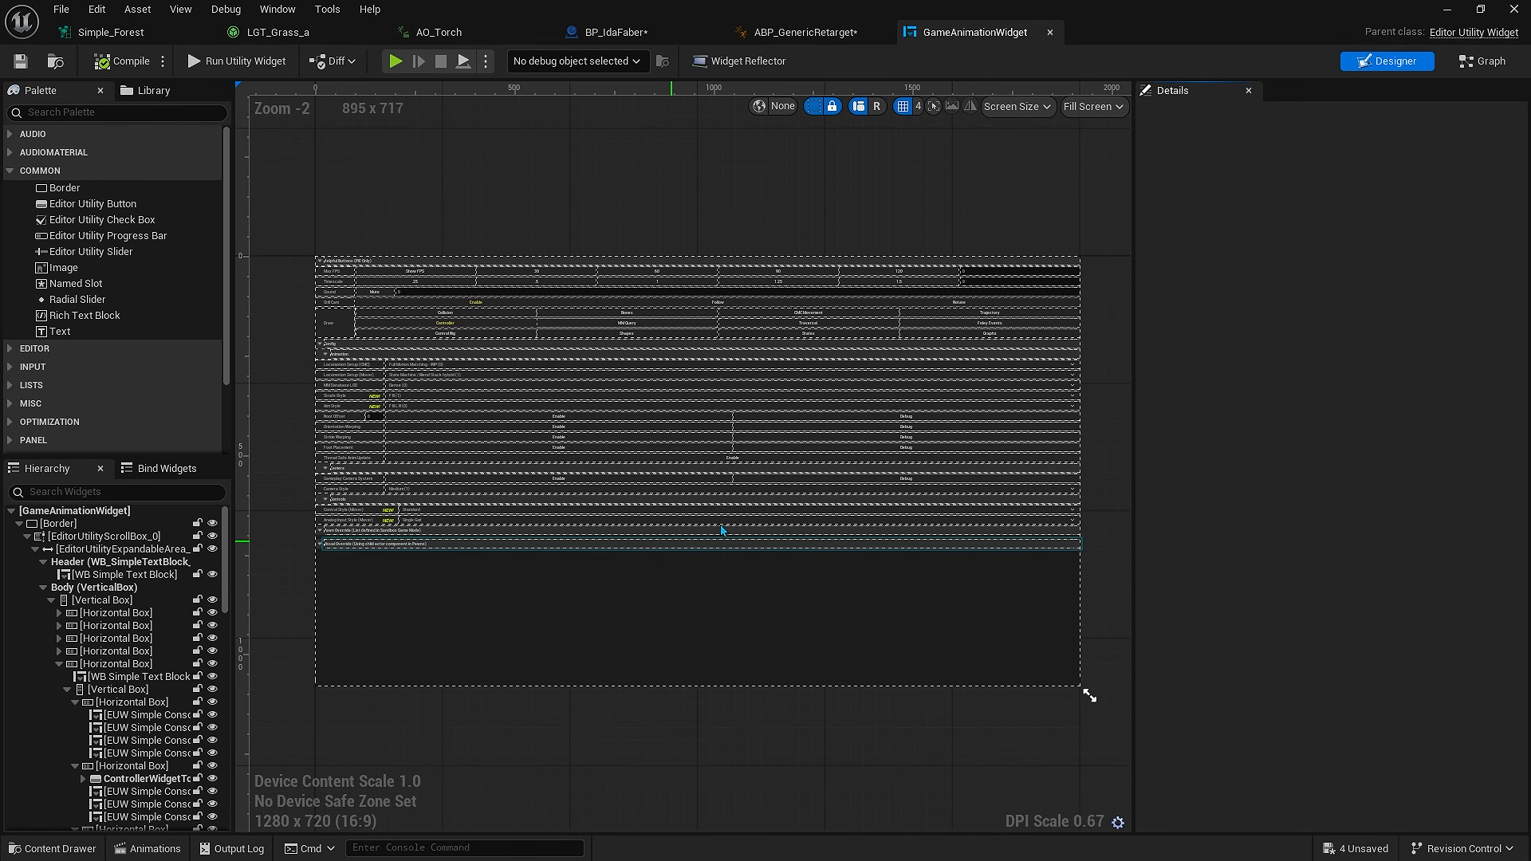
click(1482, 61)
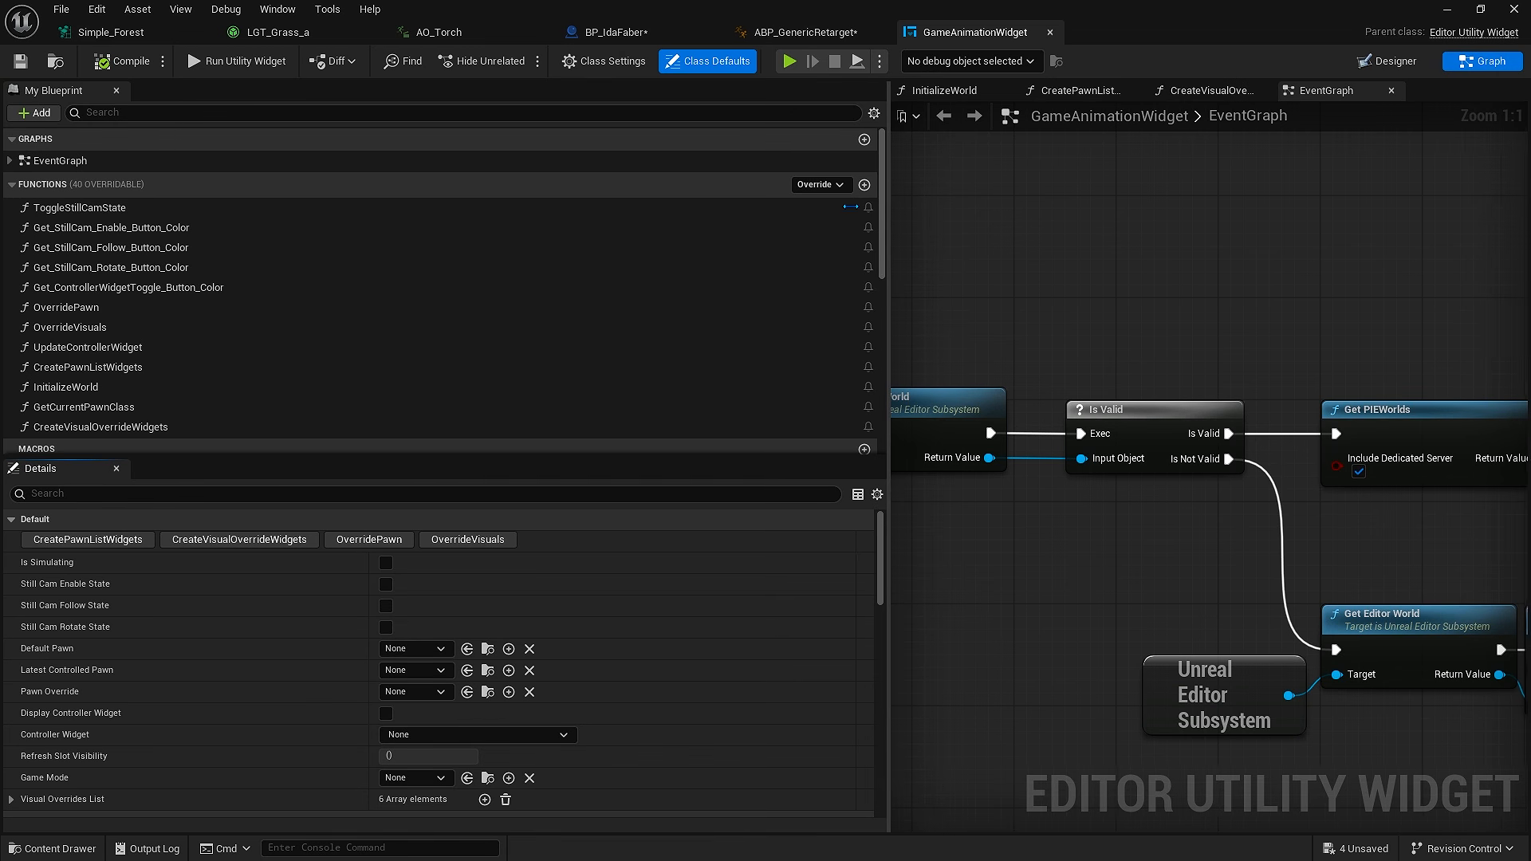
Add BP_IdaFaber as a new element in the VisualOverridesList variable's default array and compile the widget.
scroll(356, 265, down, 5)
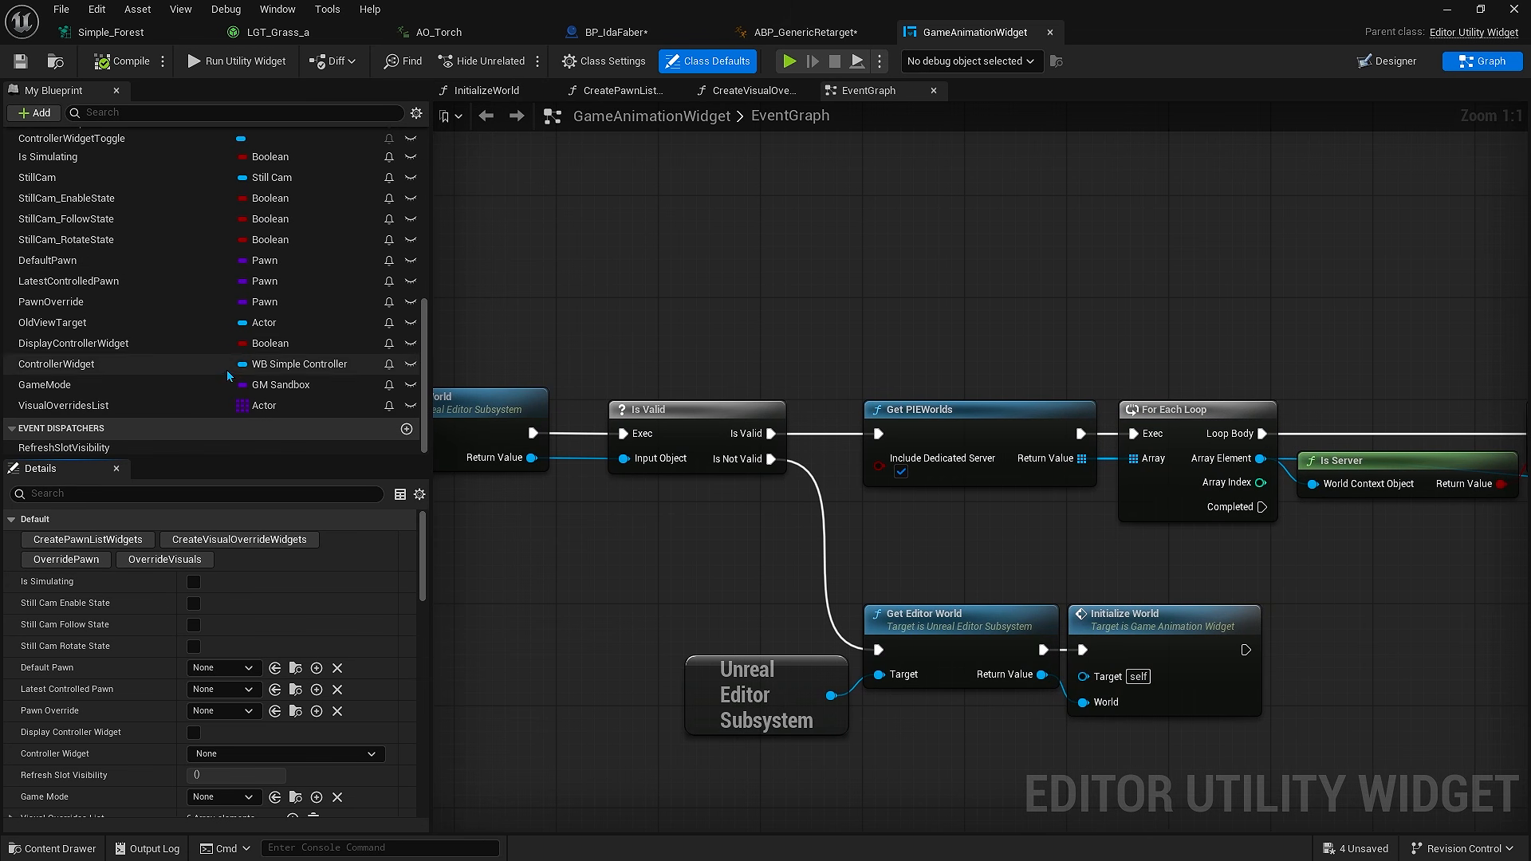
click(120, 405)
scroll(144, 542, down, 1)
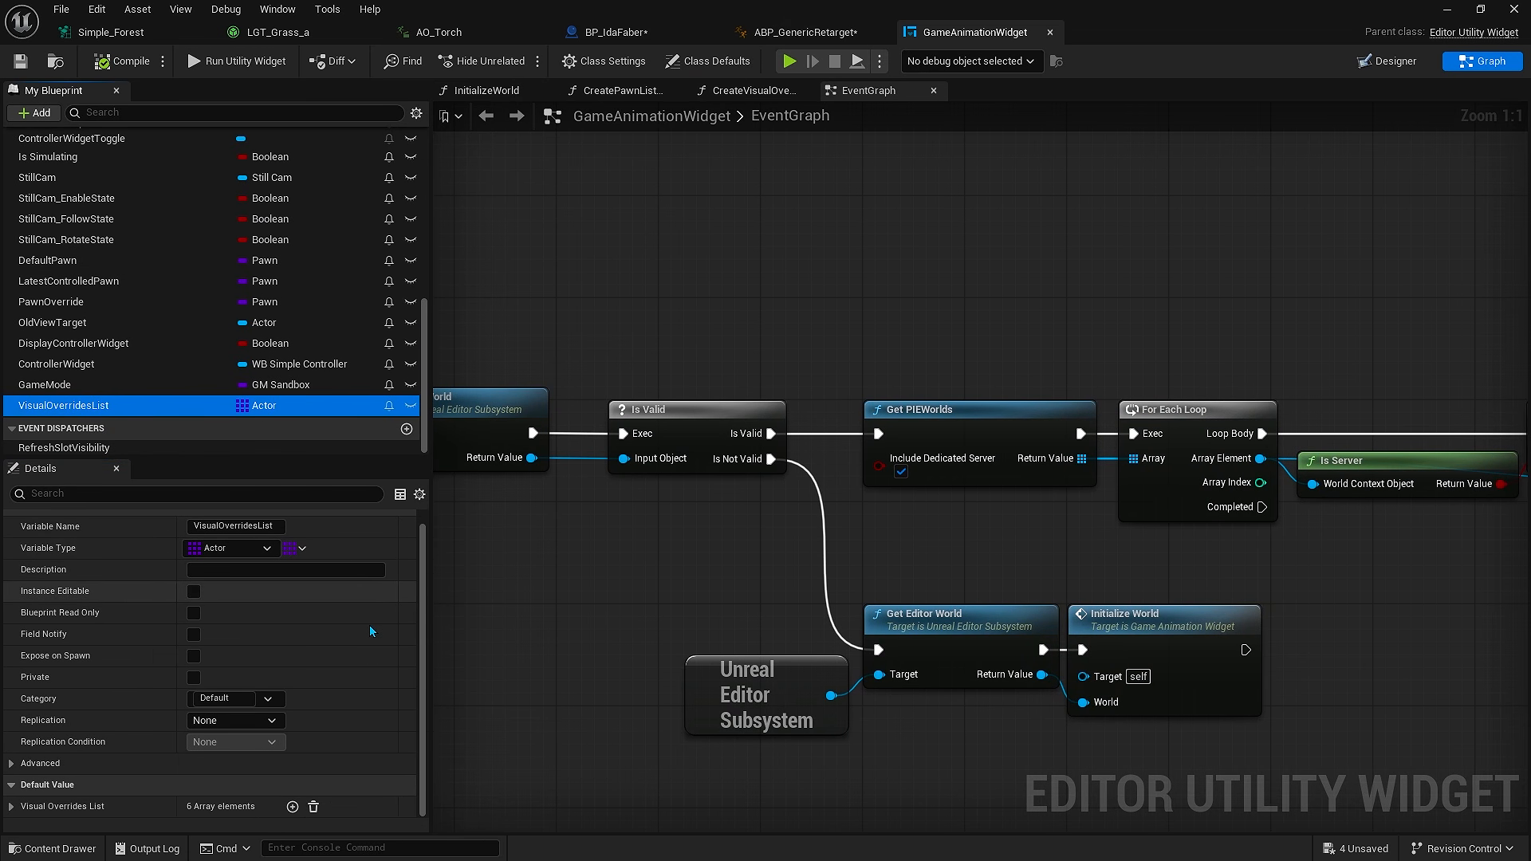
click(293, 806)
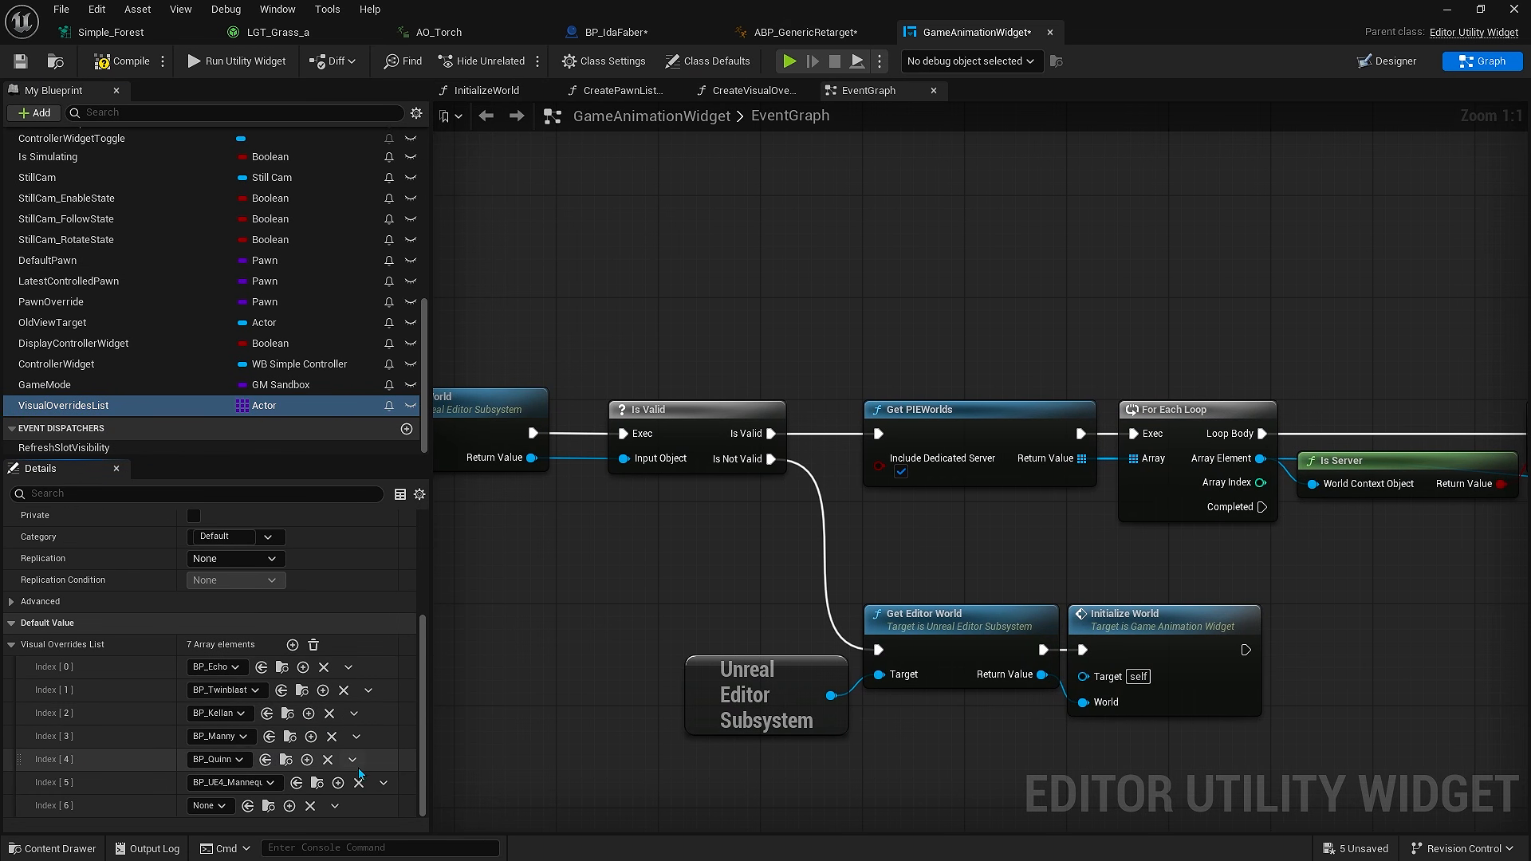
click(215, 806)
text(ida)
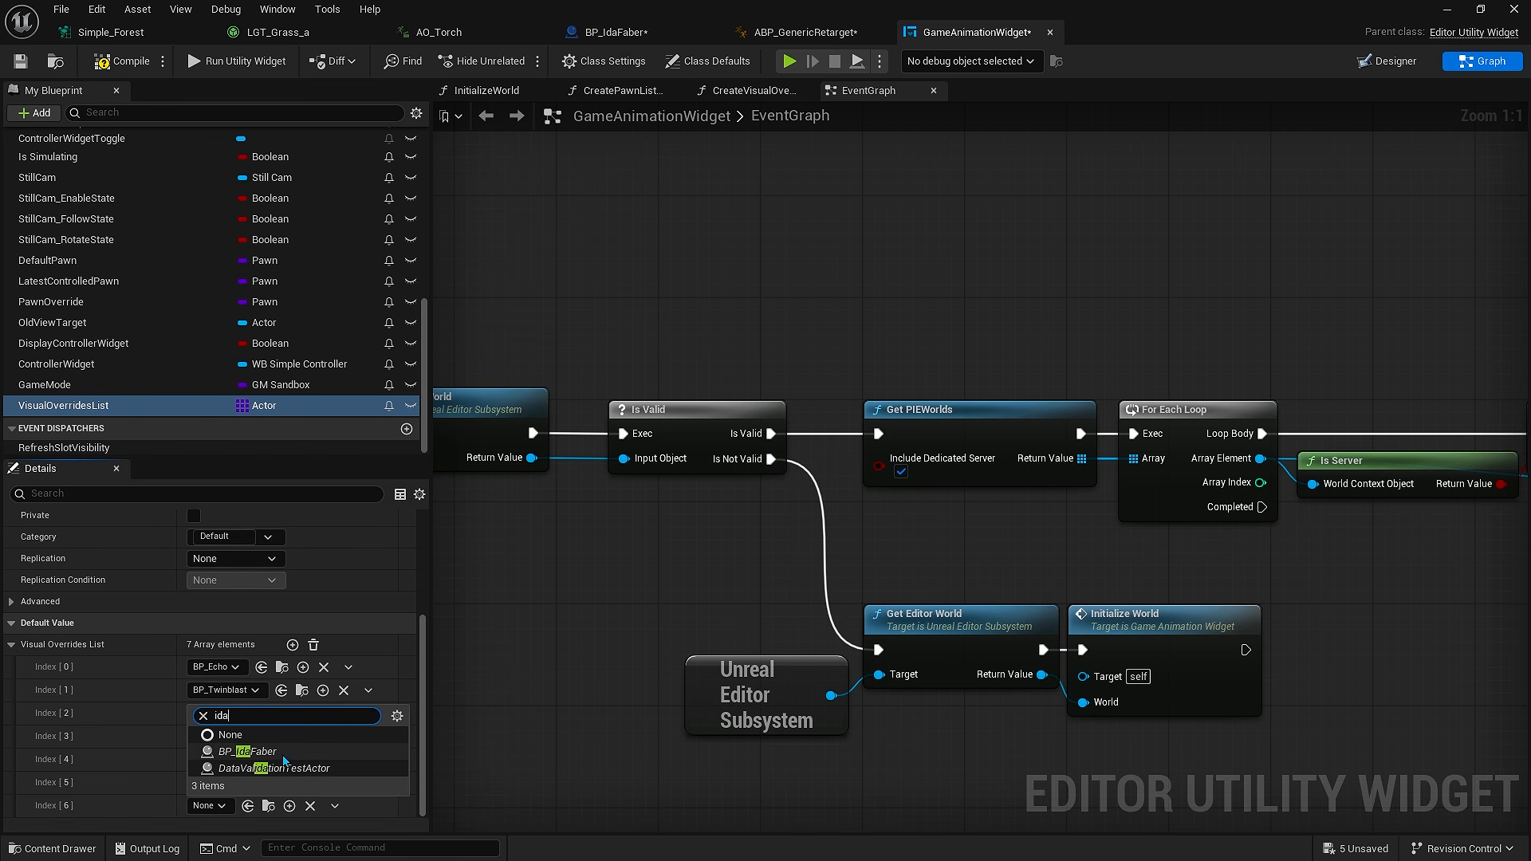
click(247, 751)
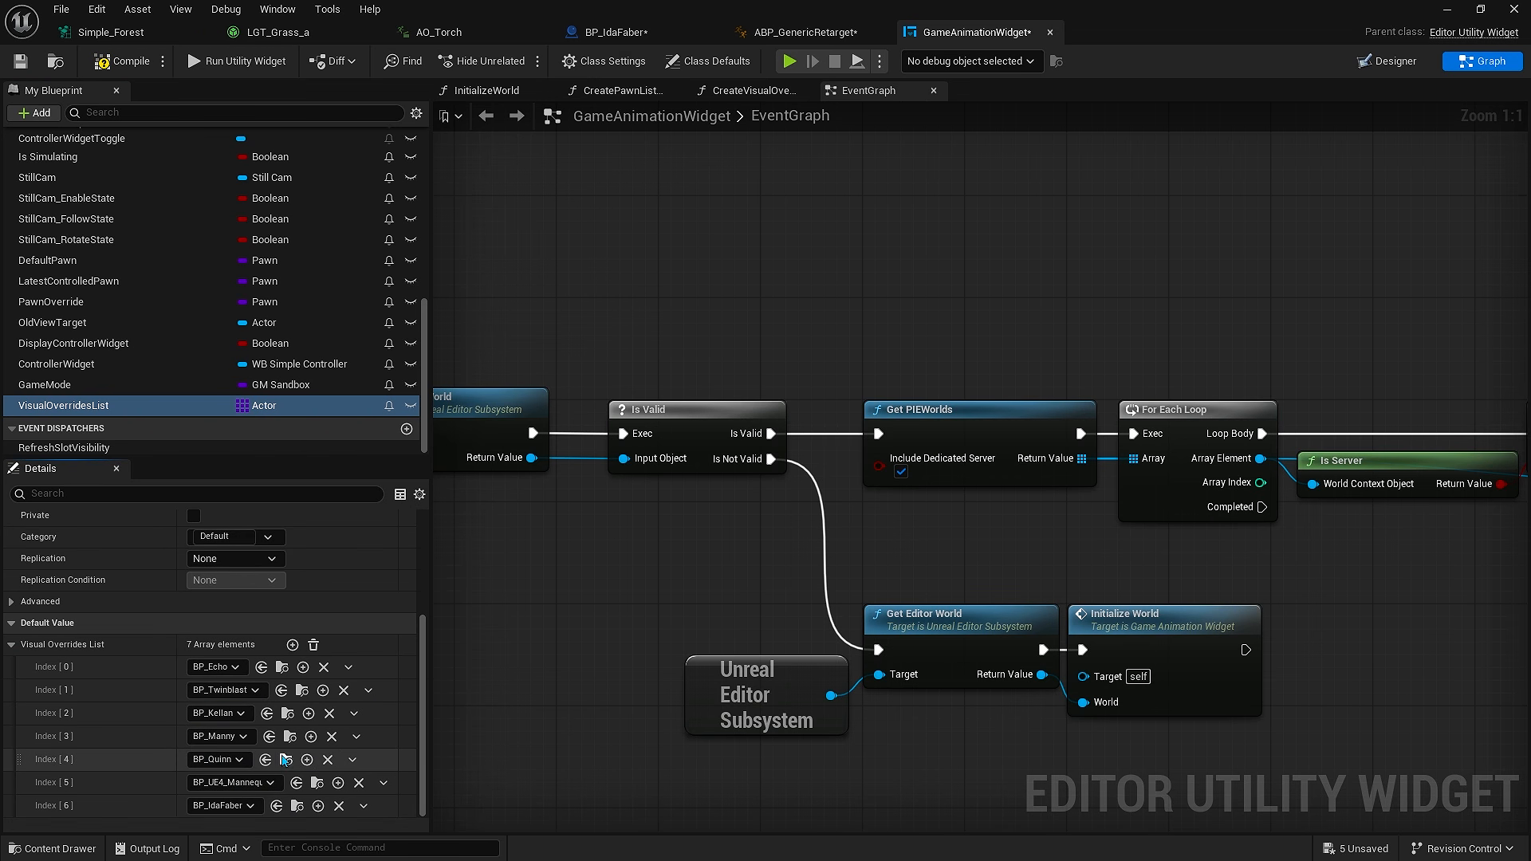
click(124, 64)
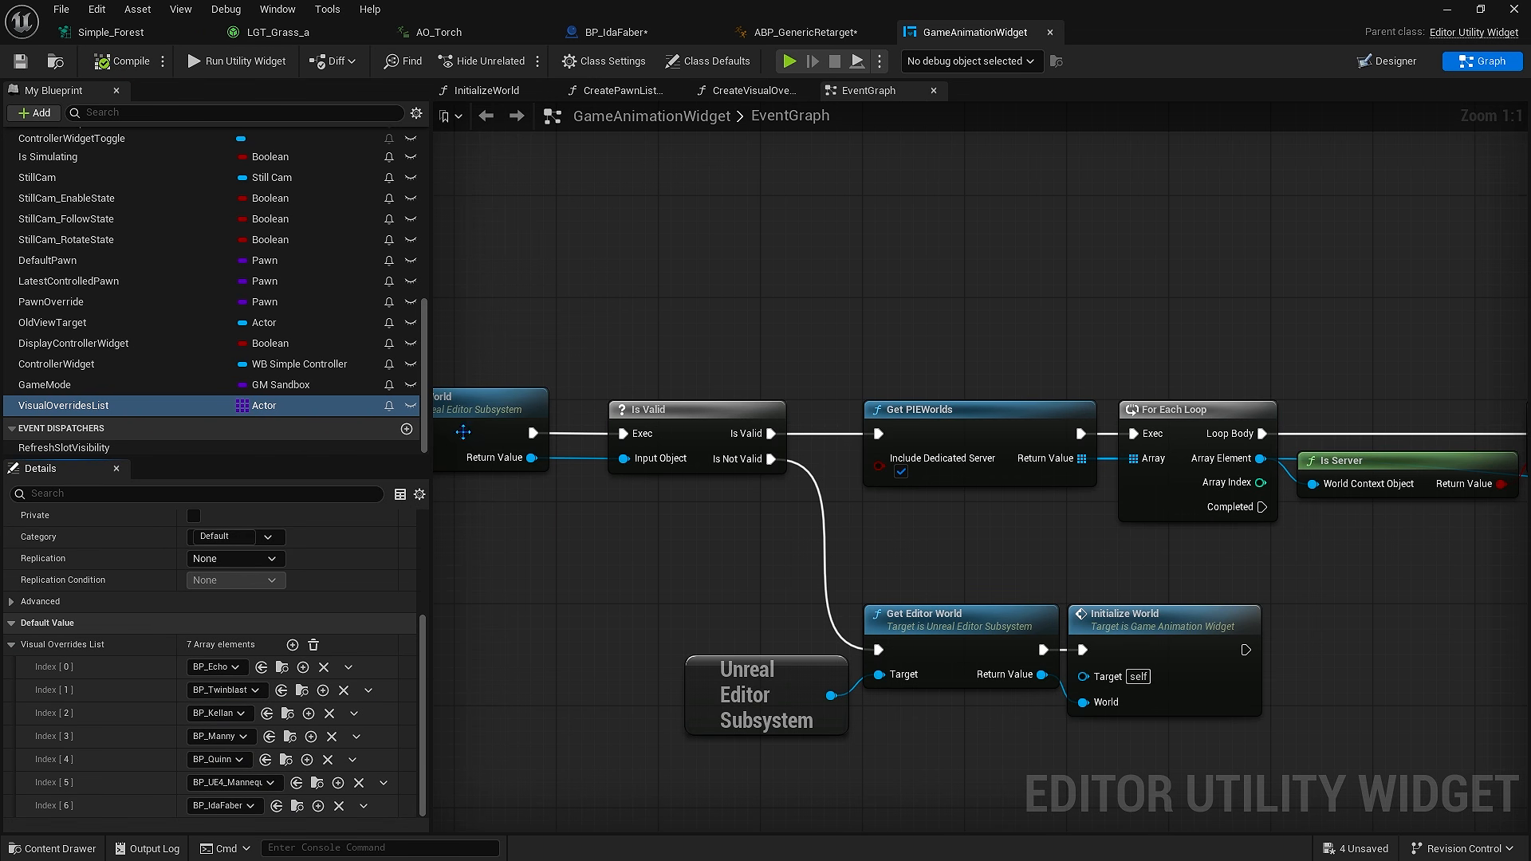
Open the GM_Sandbox game mode blueprint from the Blueprints folder.
key(ctrl+space)
scroll(96, 517, up, 5)
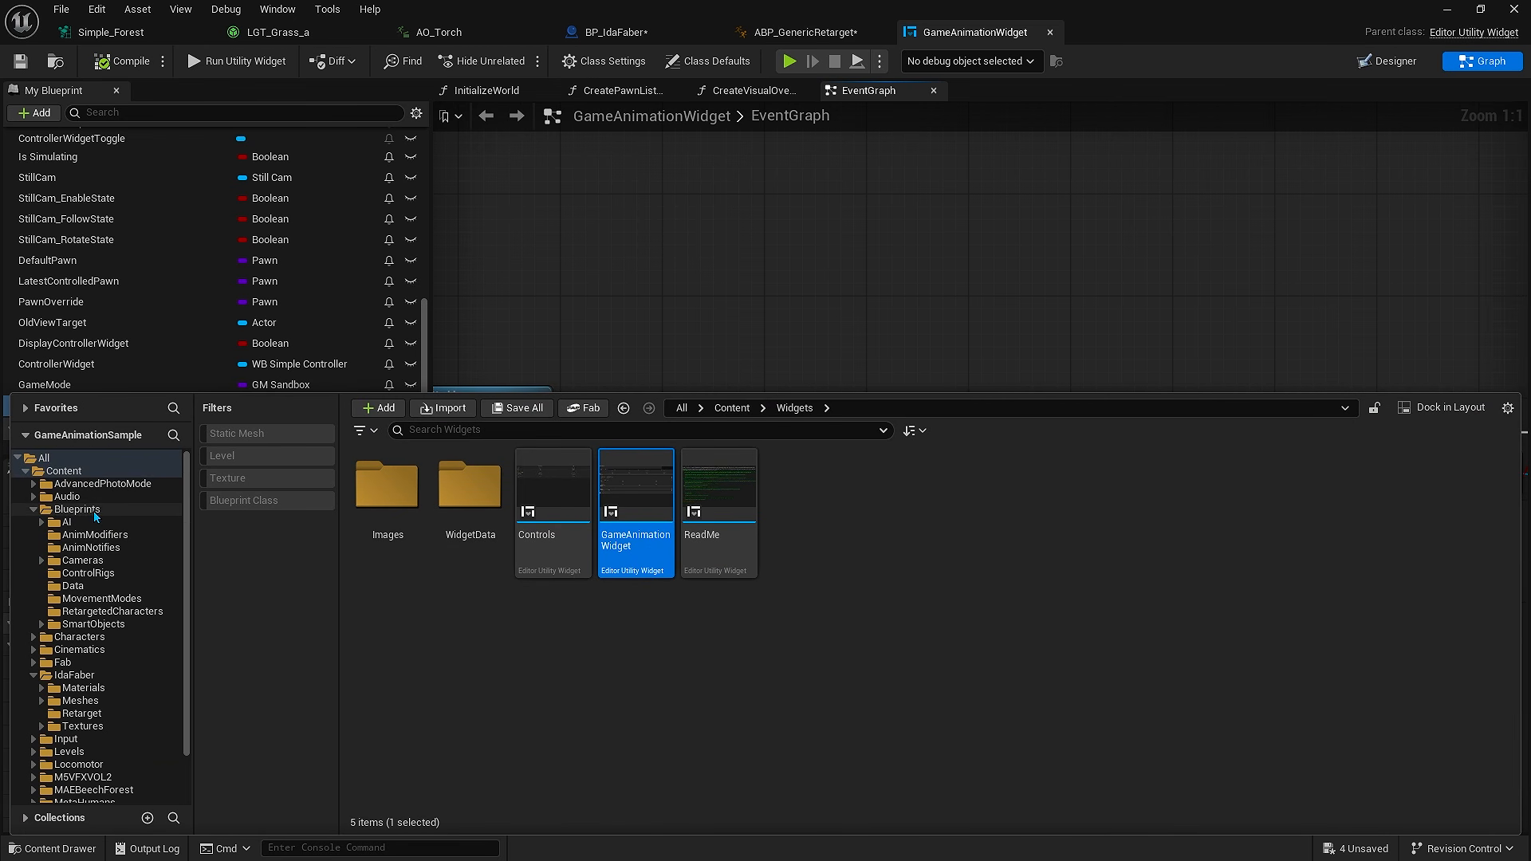
click(93, 513)
click(561, 703)
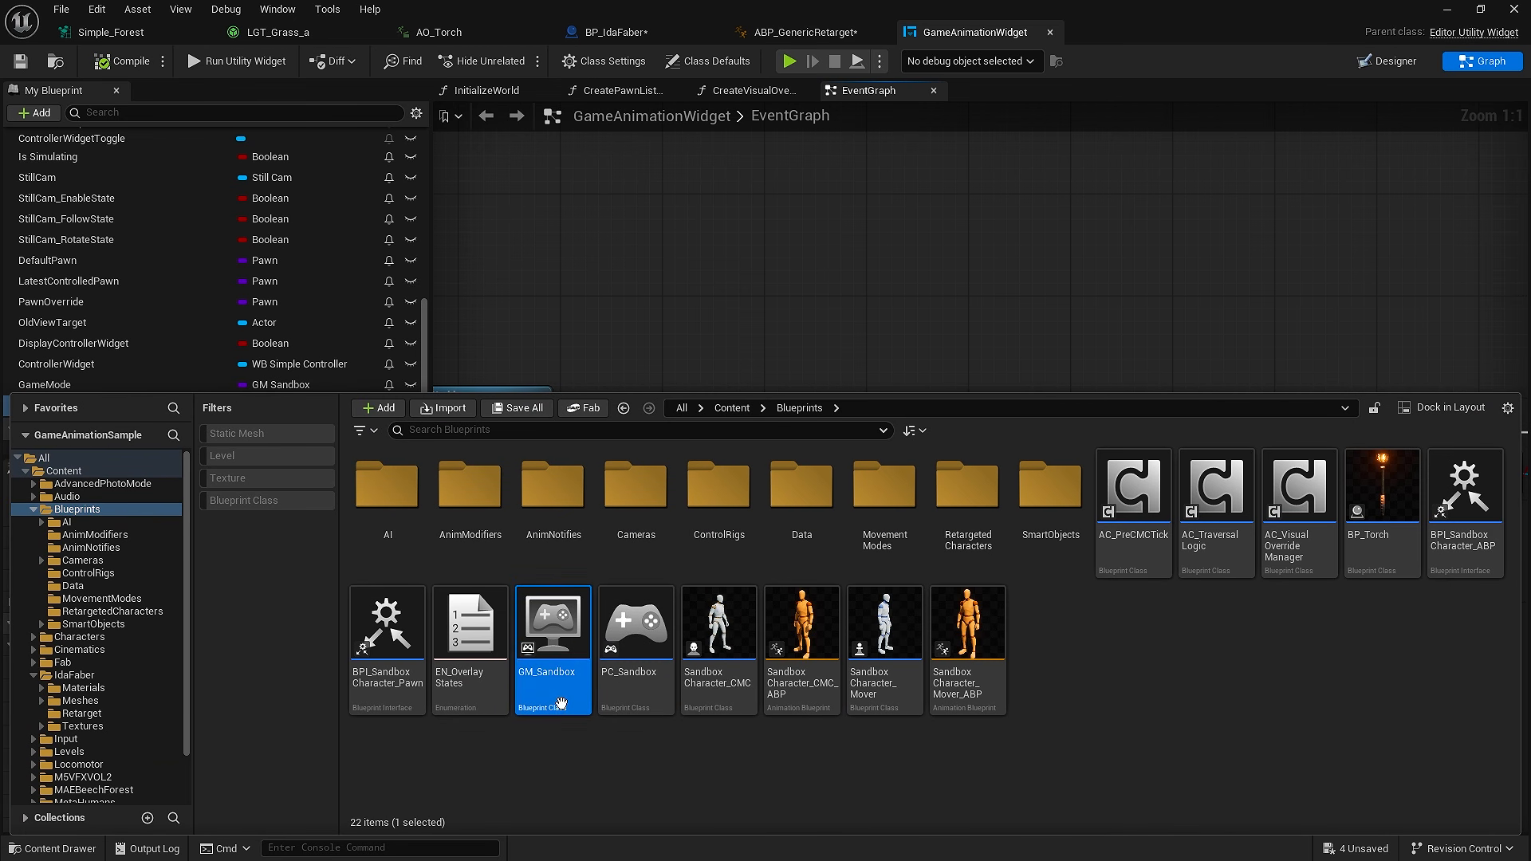
double_click(563, 711)
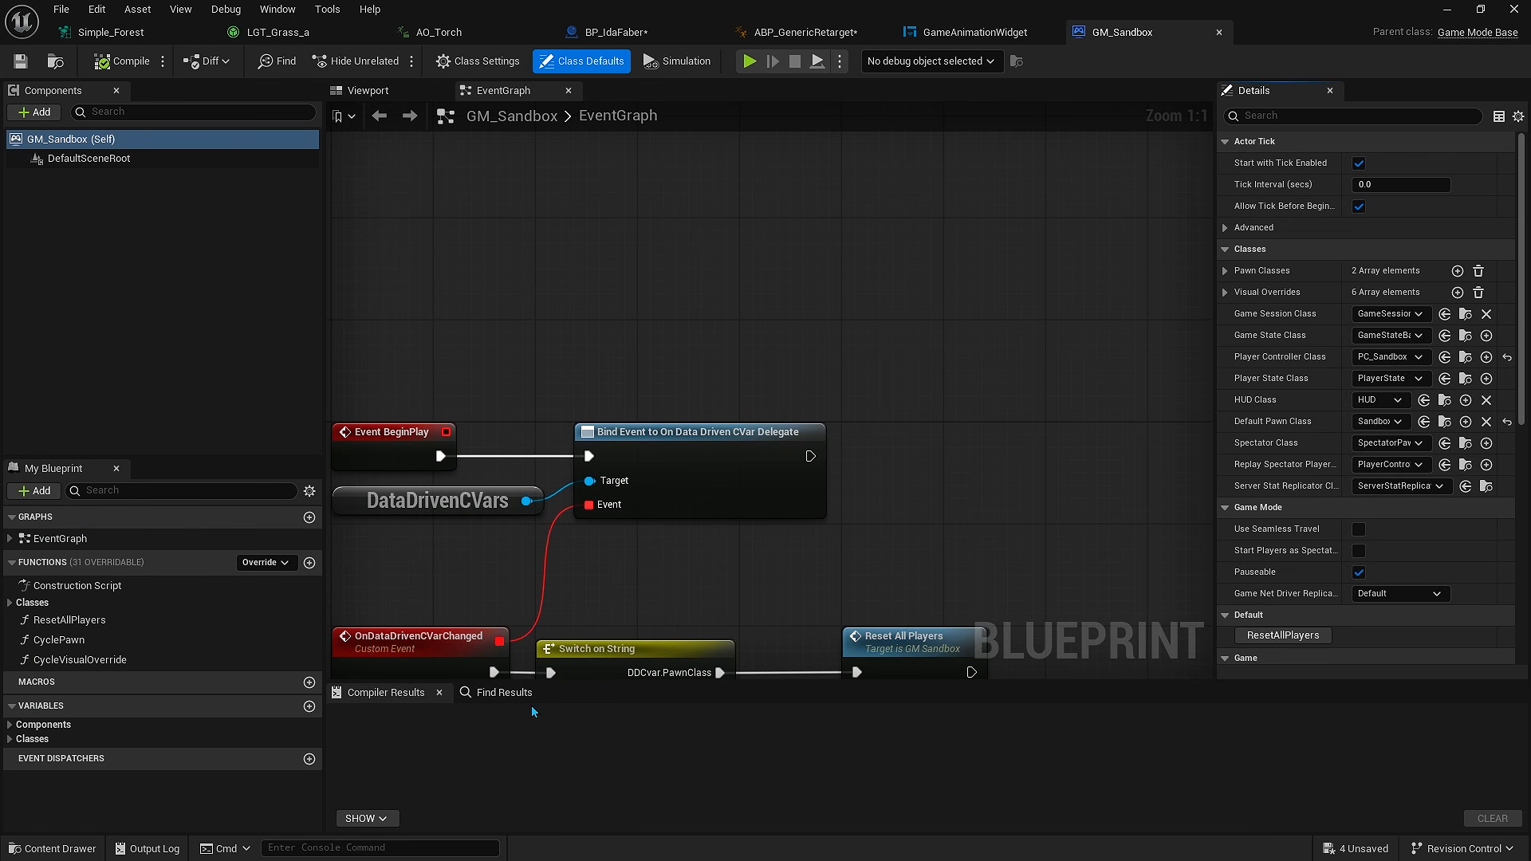
Add BP_IdaFaber as a new element in GM_Sandbox's VisualOverrides default array and compile the blueprint.
click(10, 741)
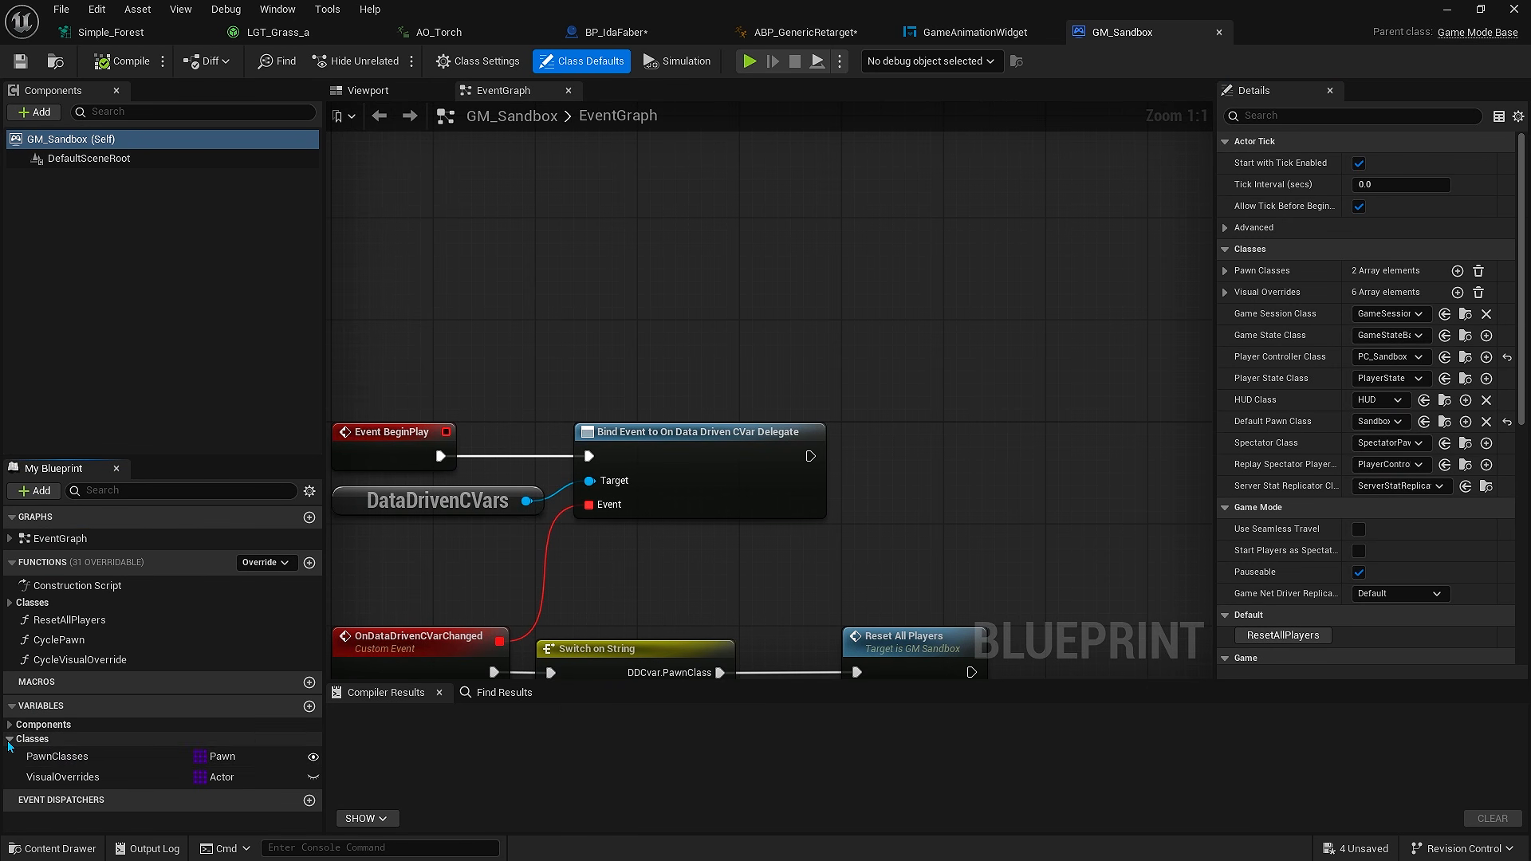
click(88, 779)
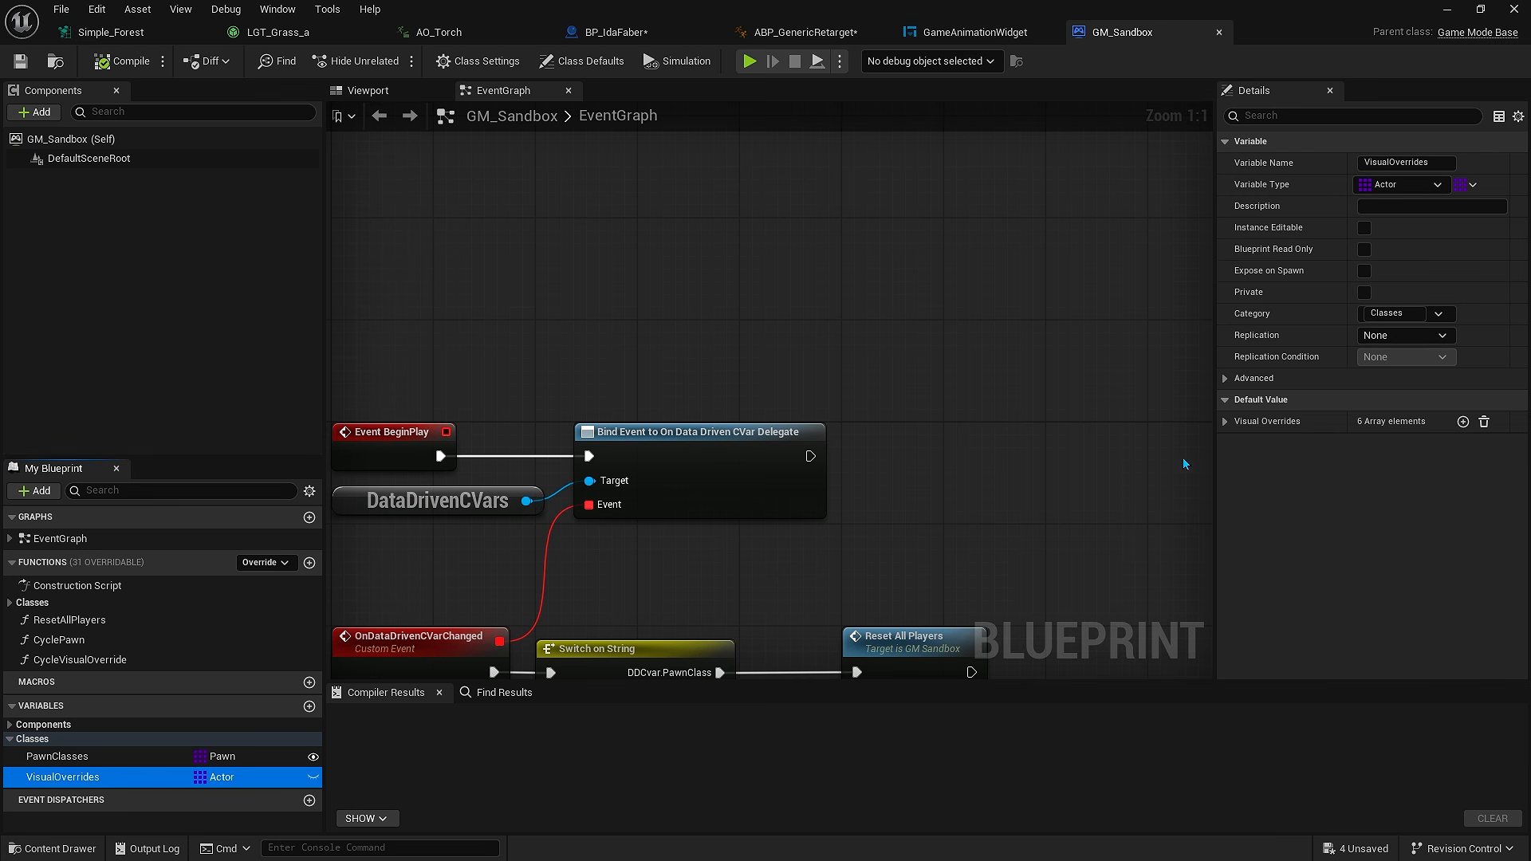
click(1225, 421)
drag(1326, 448, 1296, 472)
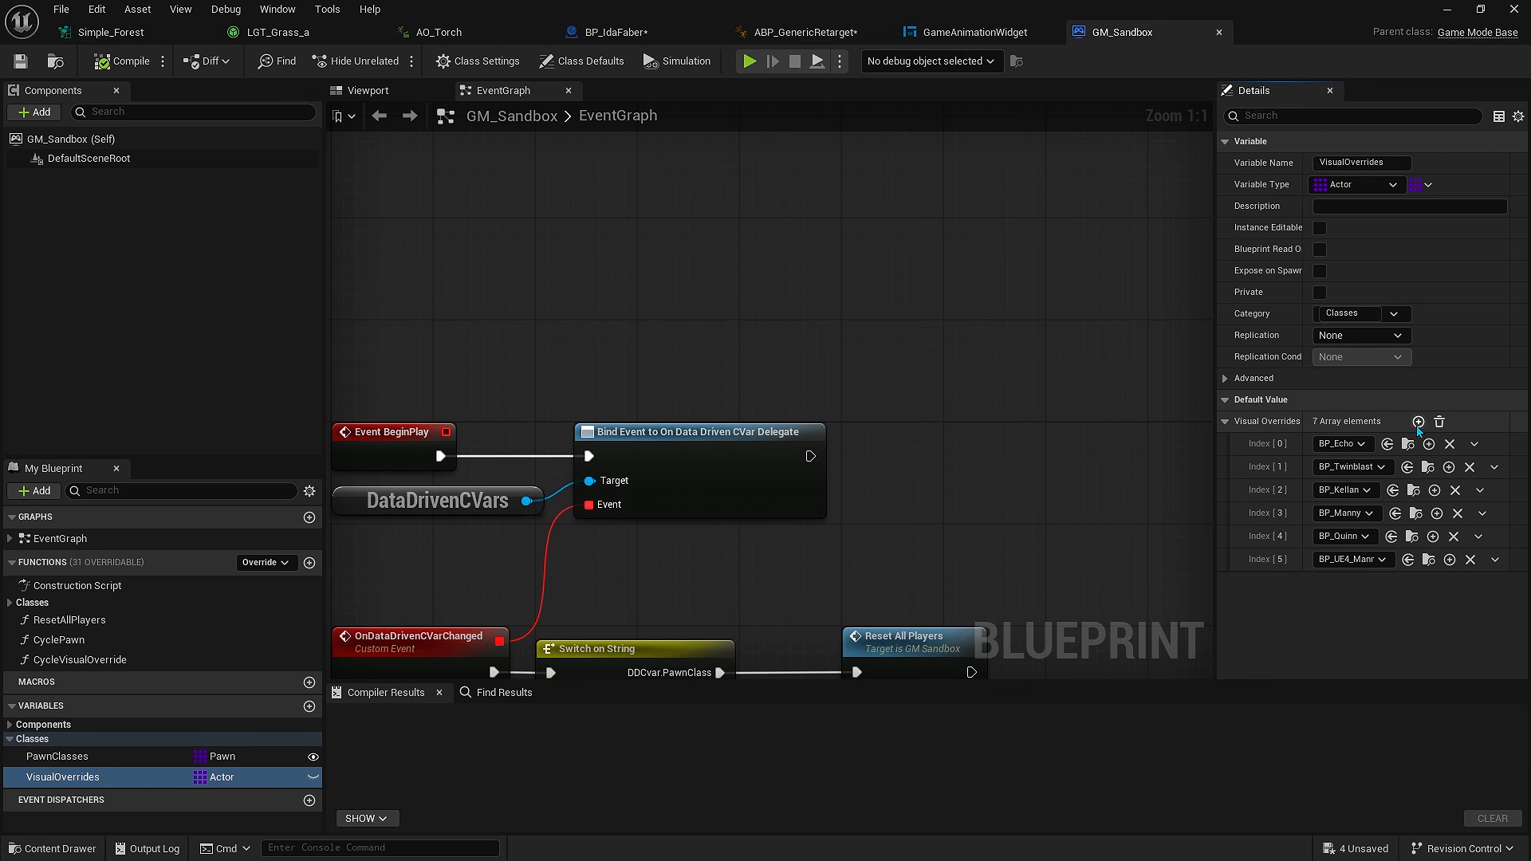
click(1344, 583)
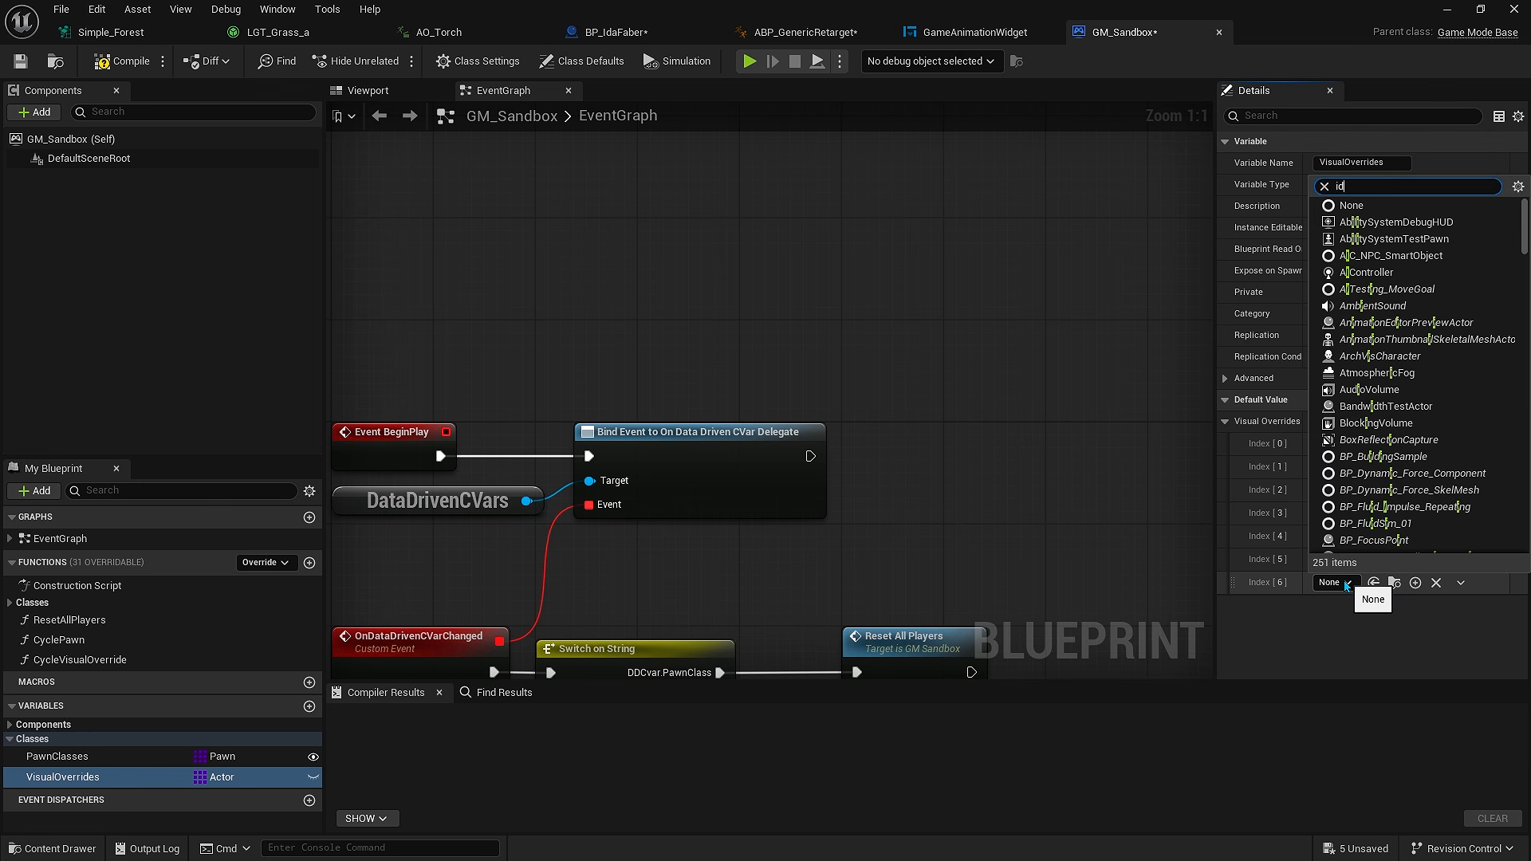
text(ida)
click(1387, 641)
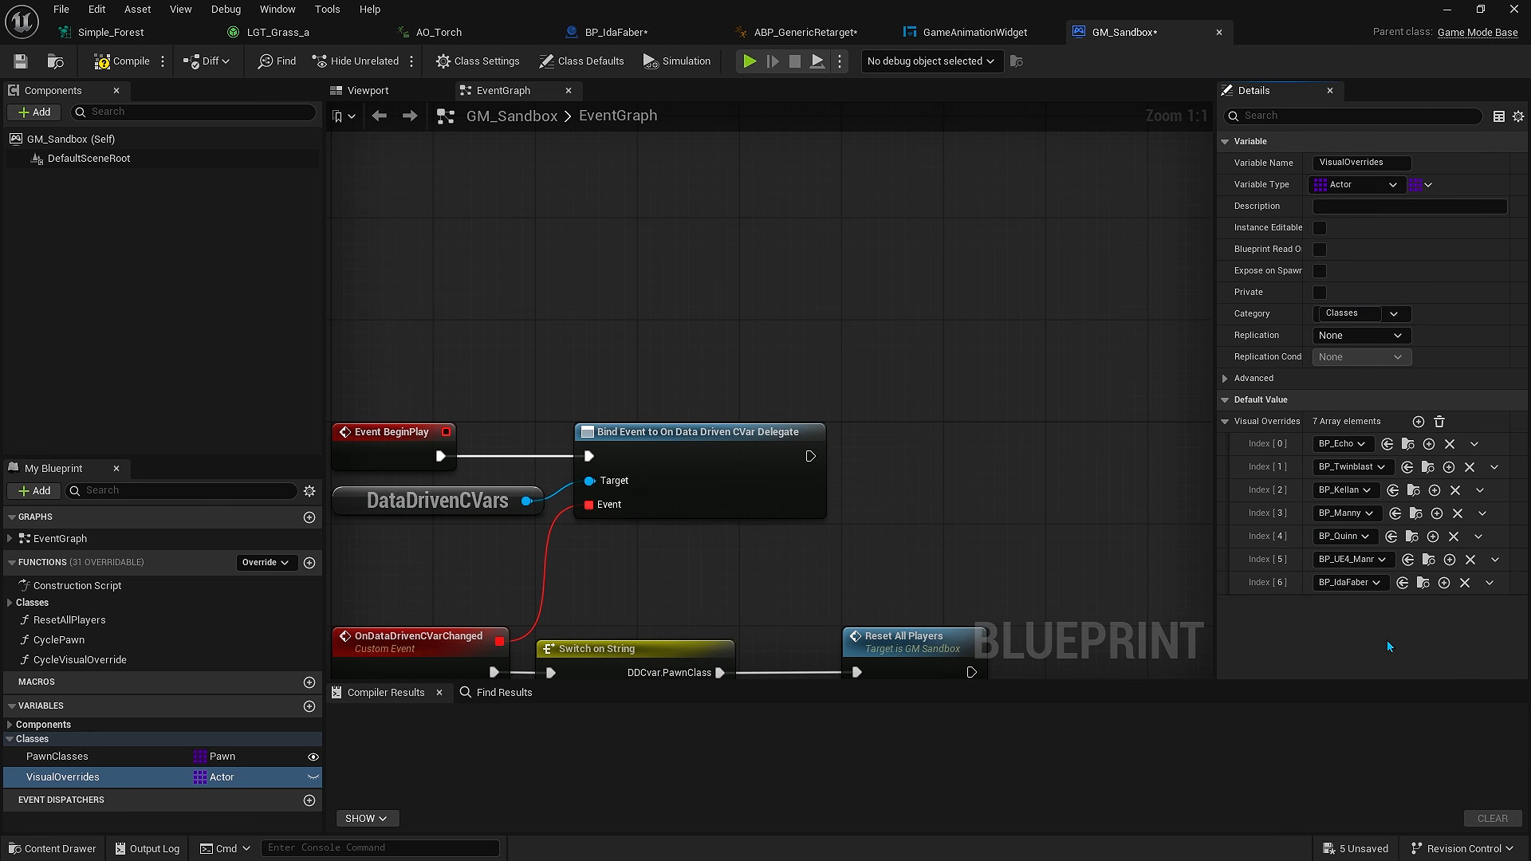
click(118, 62)
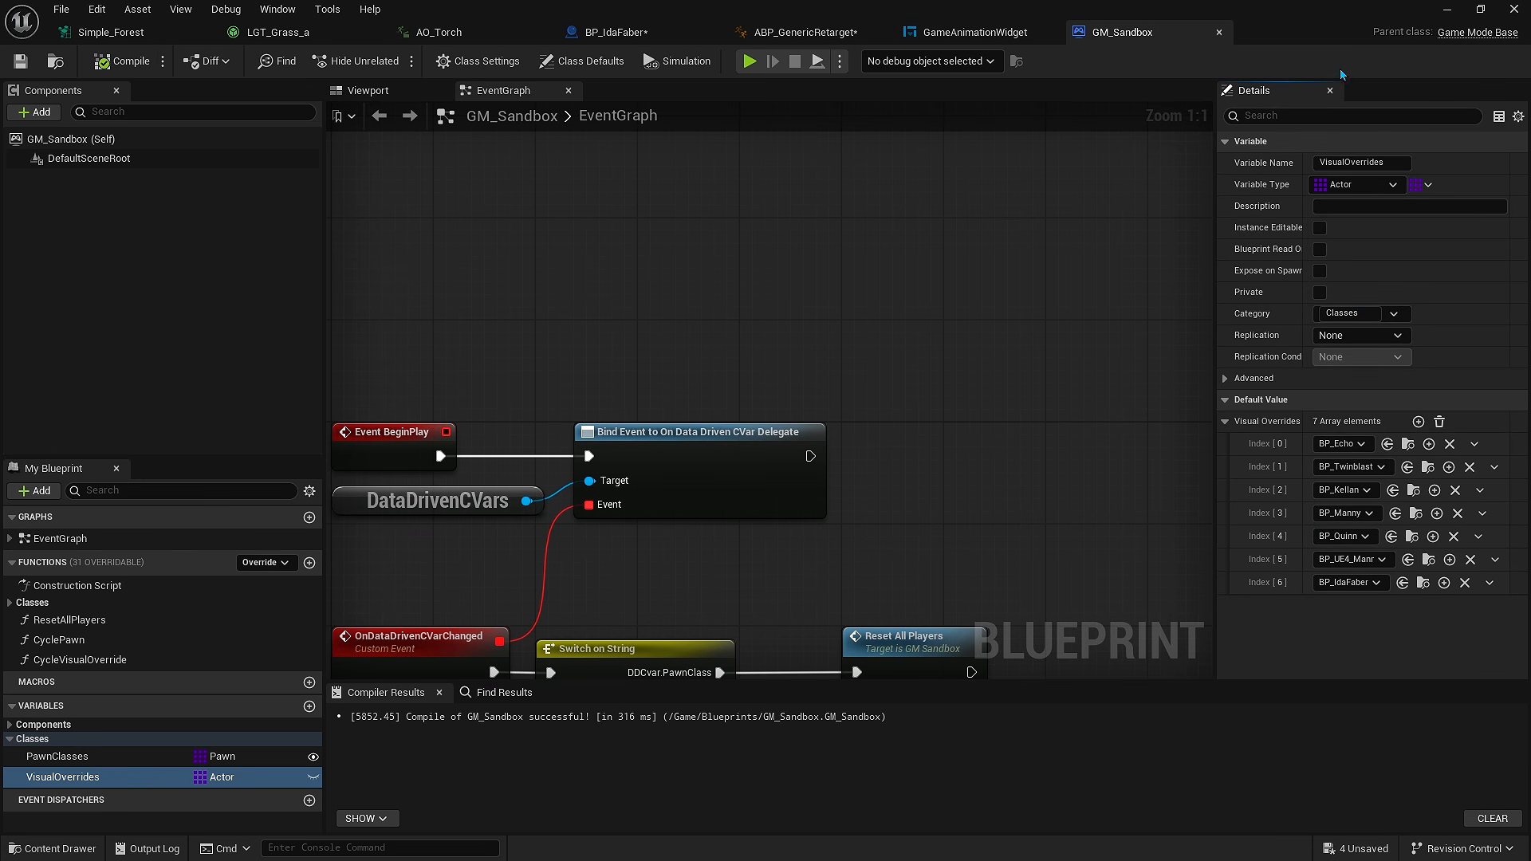
Return to DefaultLevel, start playing it, and set the visual override to the BP_IdaFaber character.
click(1440, 13)
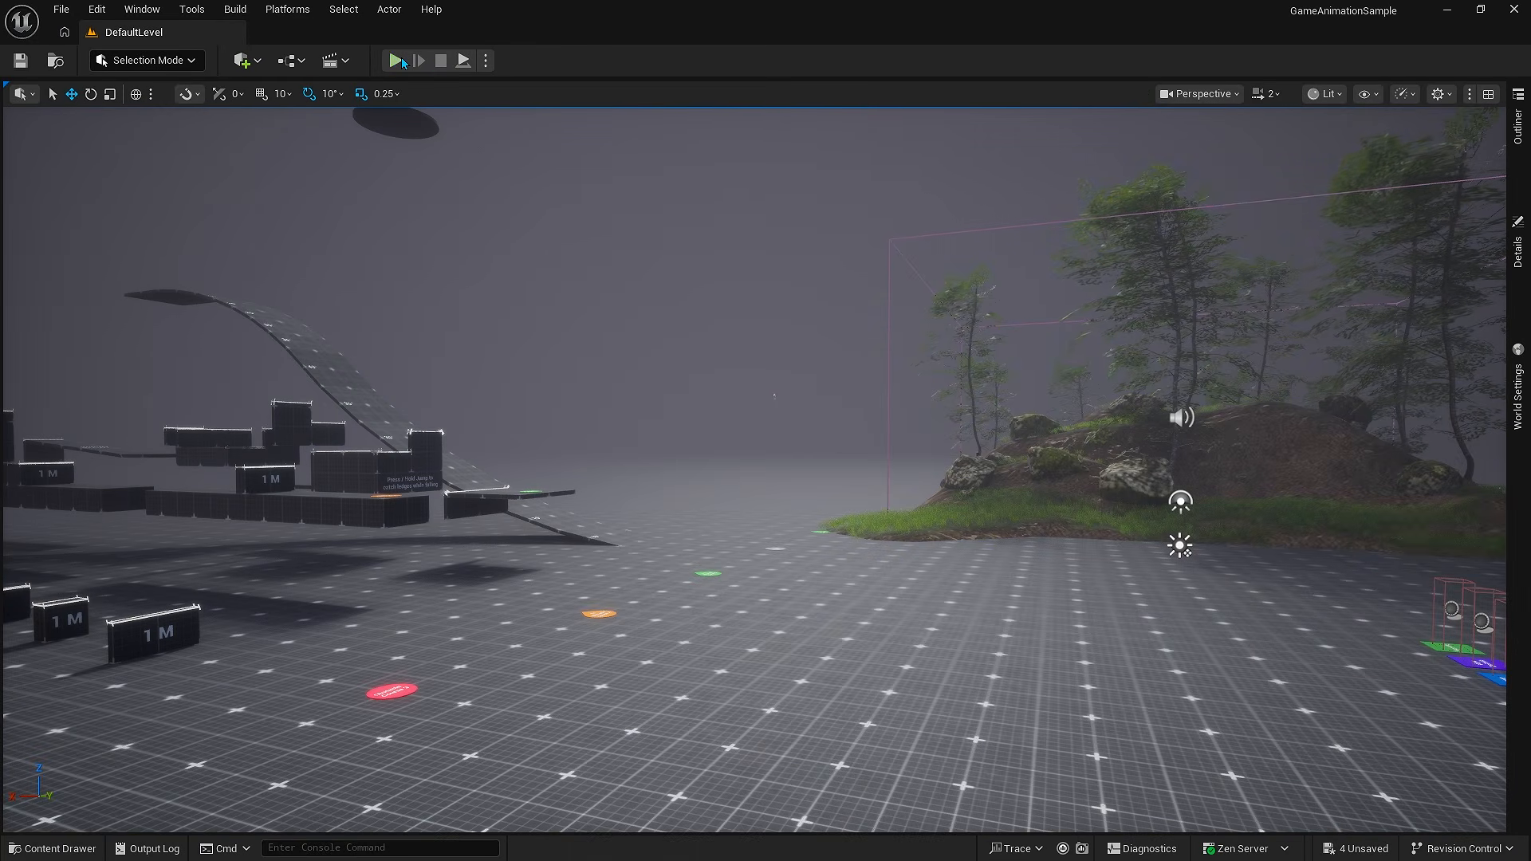
click(401, 62)
key(w)
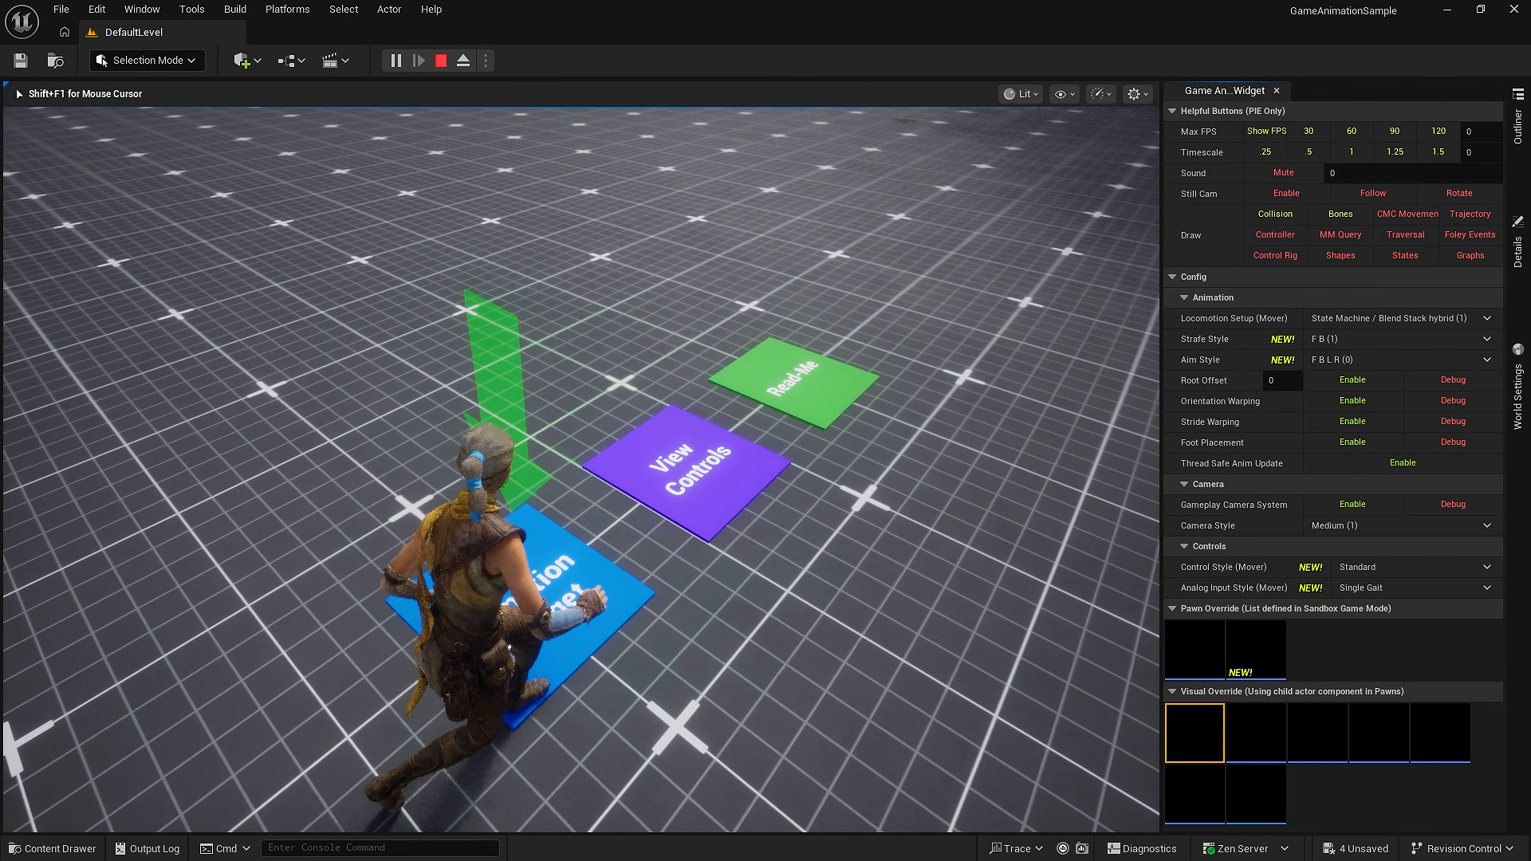
key(shift+F1)
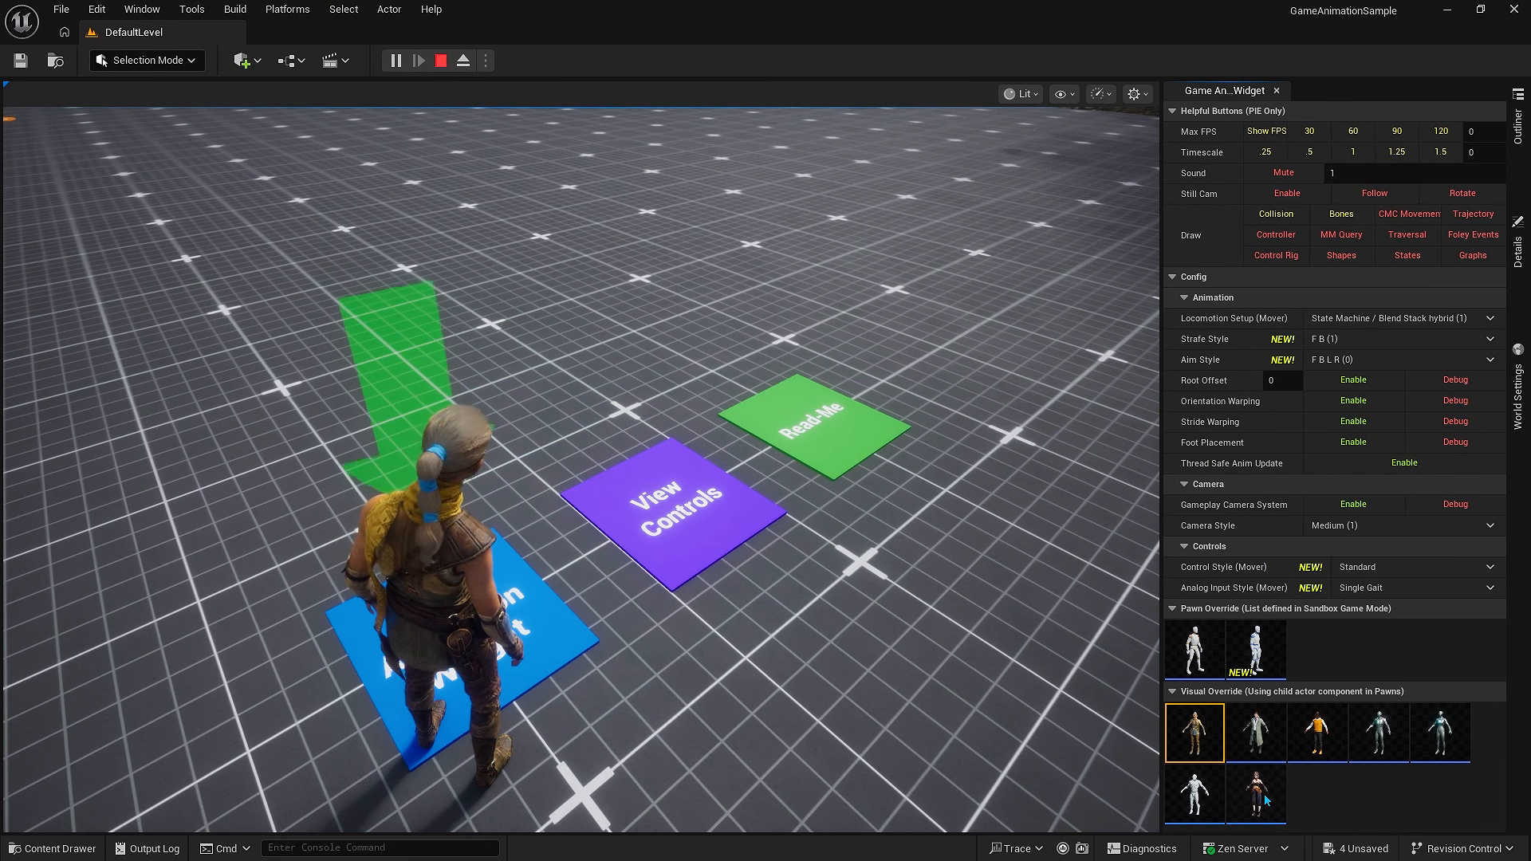
click(772, 619)
Test the character's movement by running, vaulting over the 1 M blocks and heading across the level toward the forest mound.
key(w)
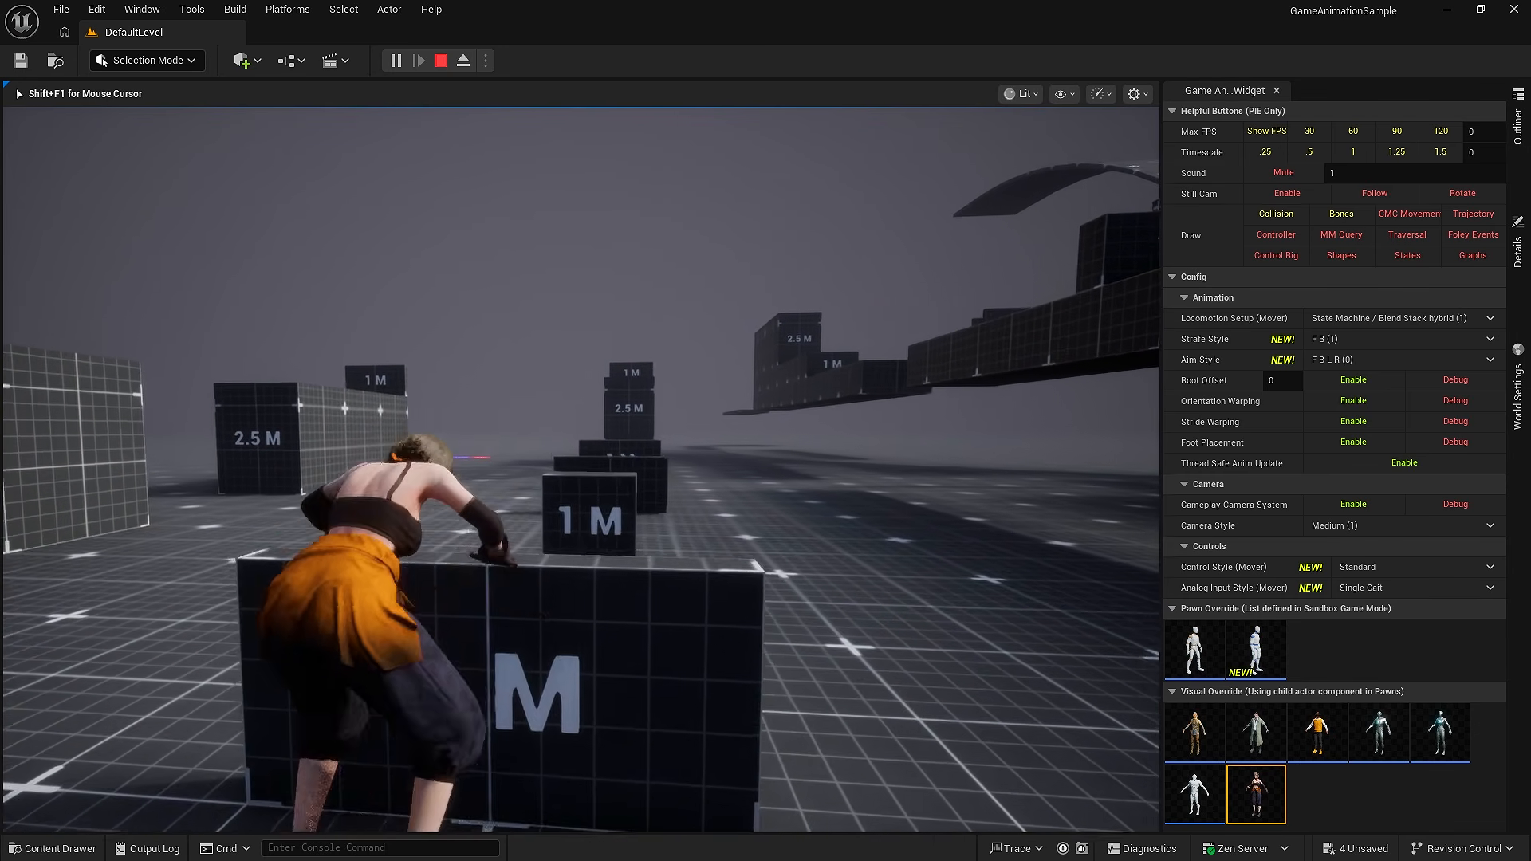
key(space)
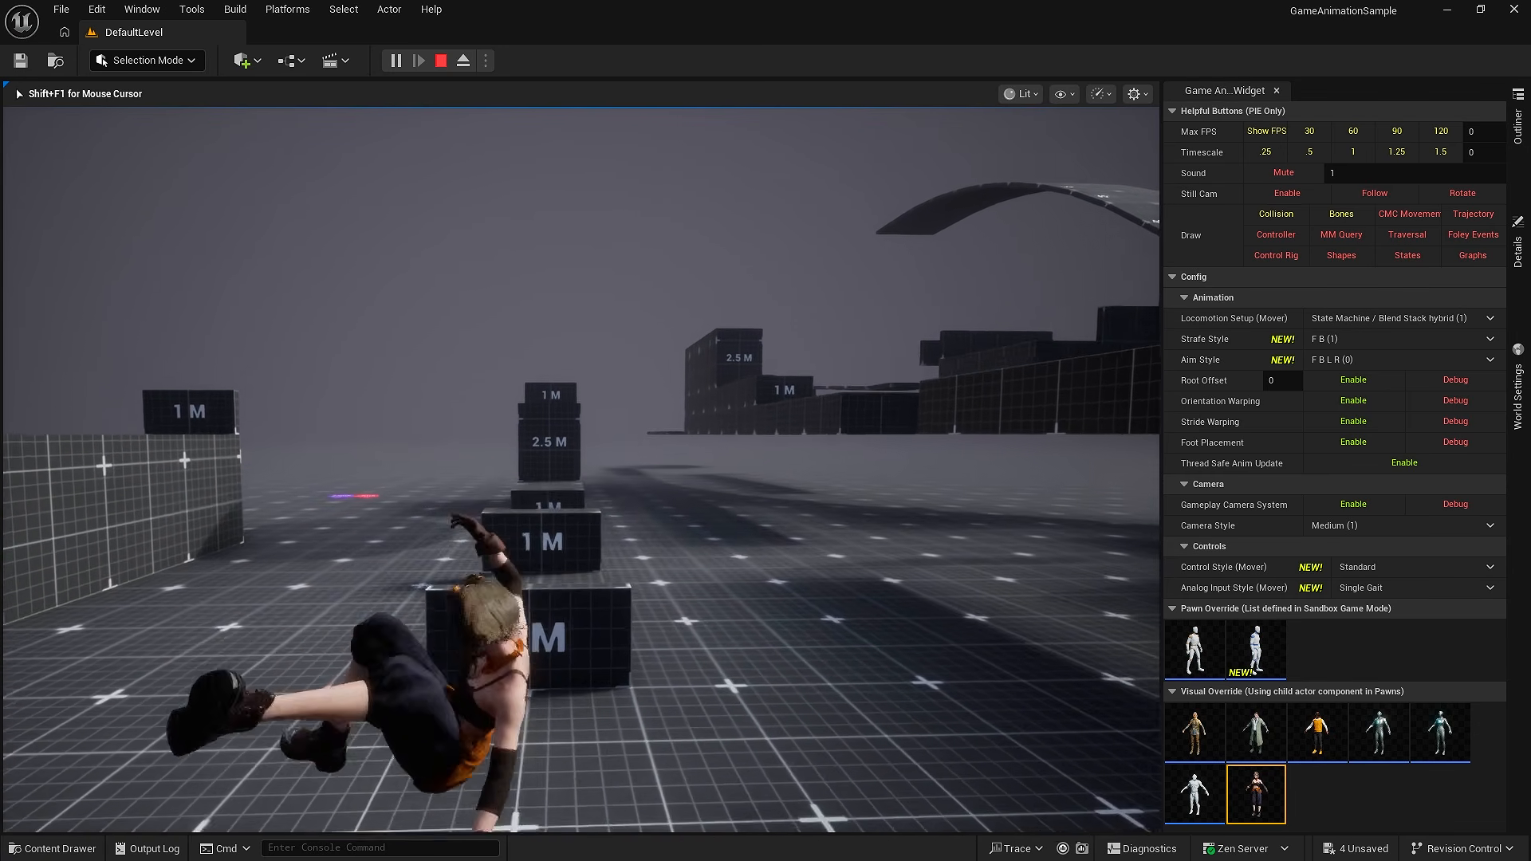
key(space)
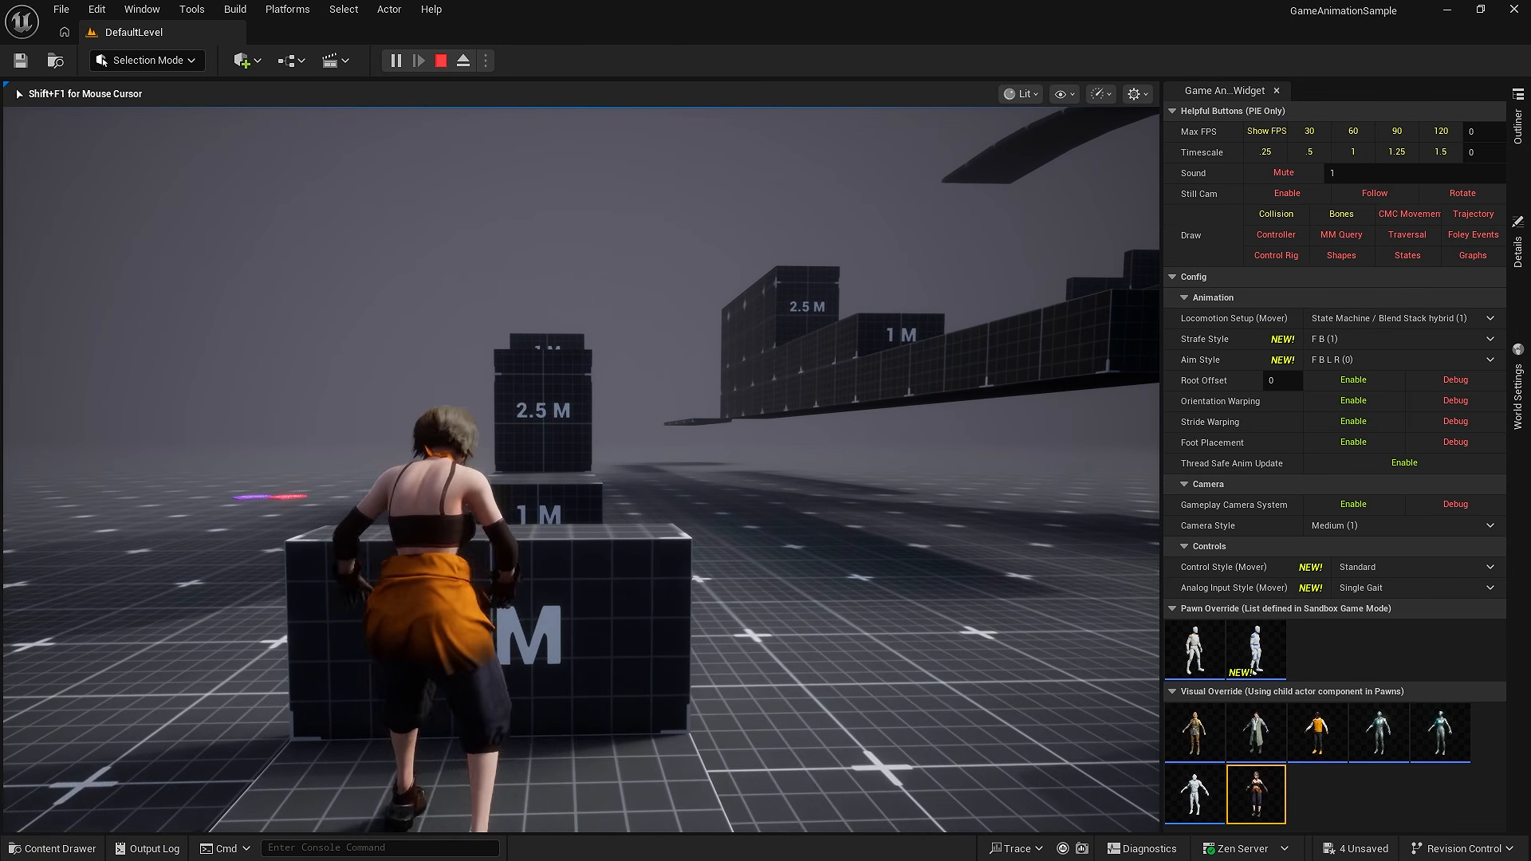
key(w)
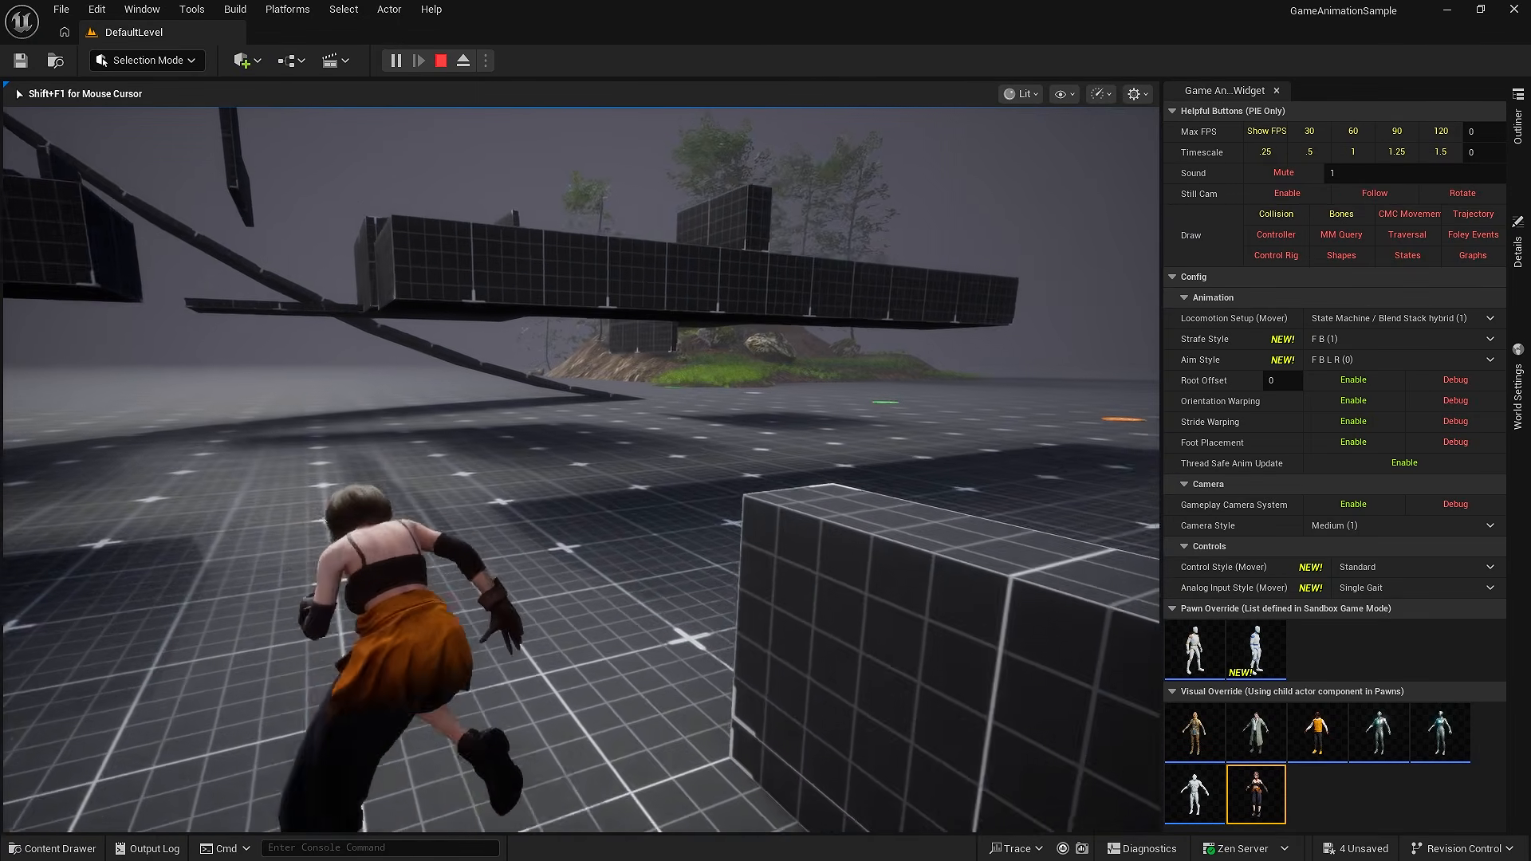
key(ctrl)
key(w)
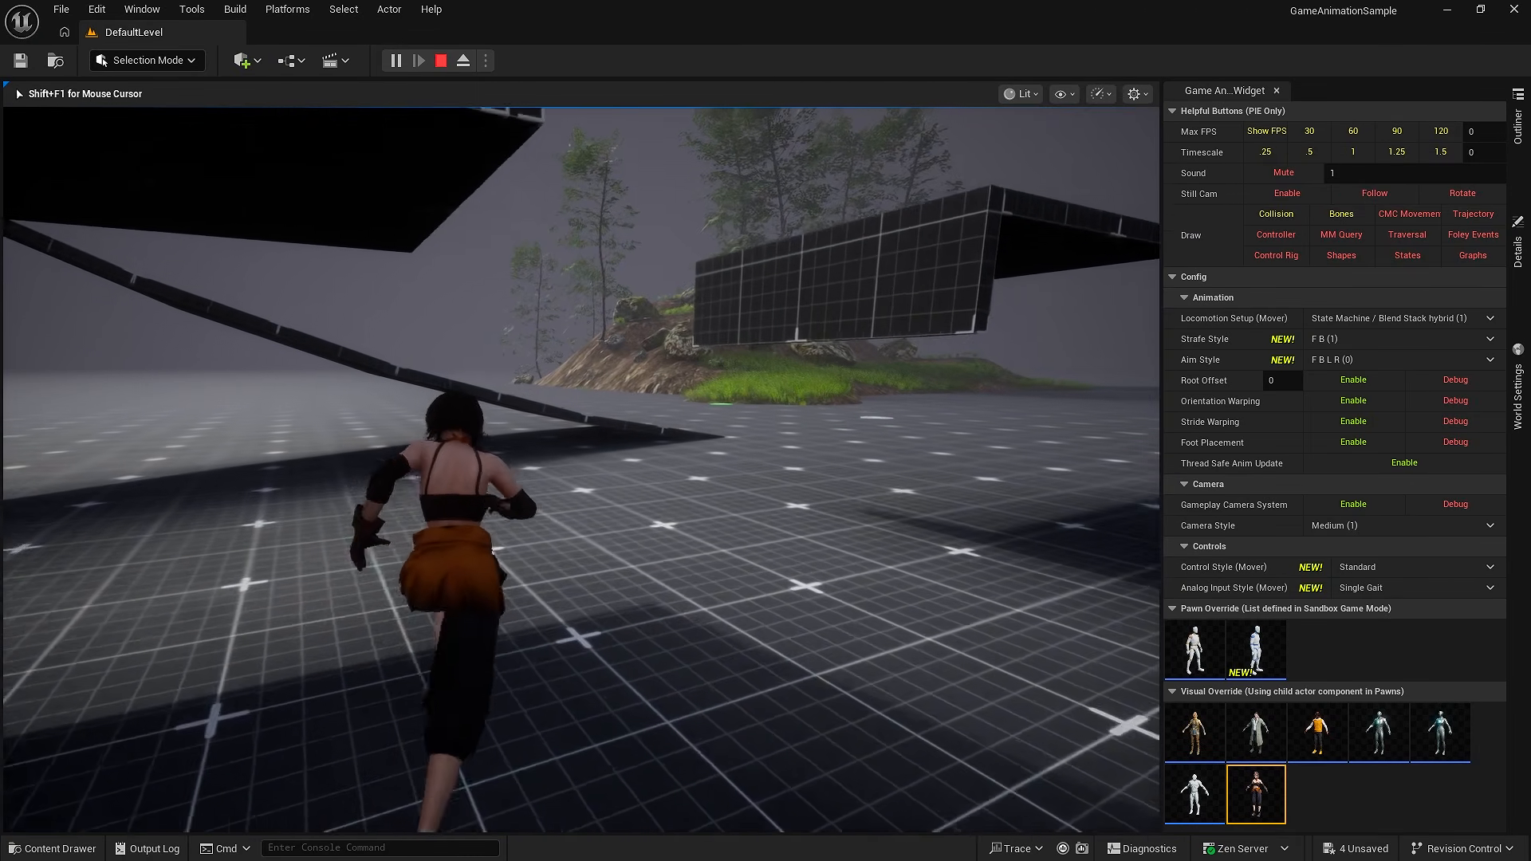
key(w)
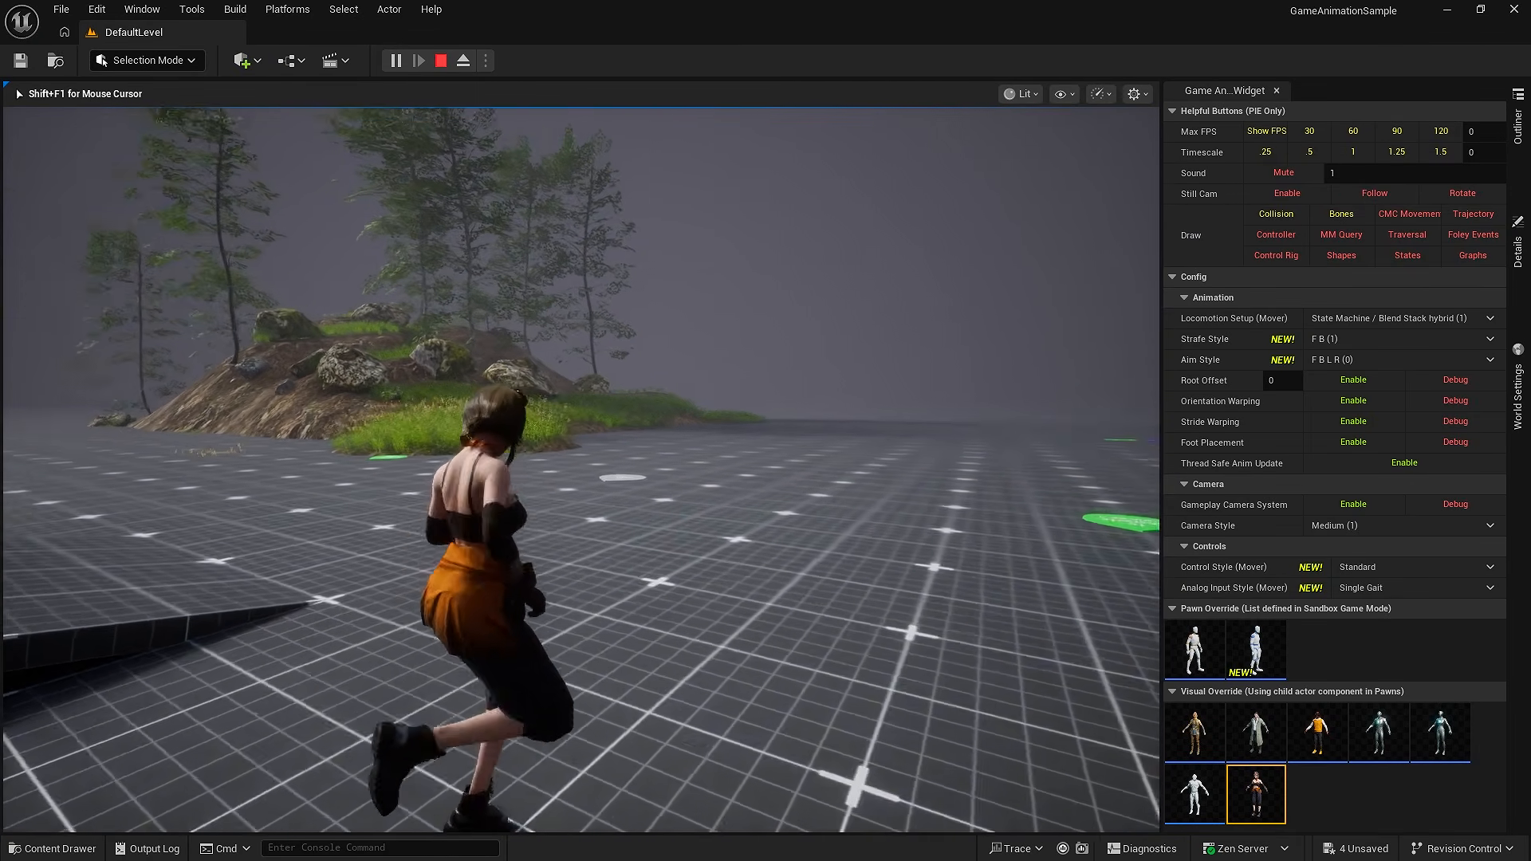
key(w)
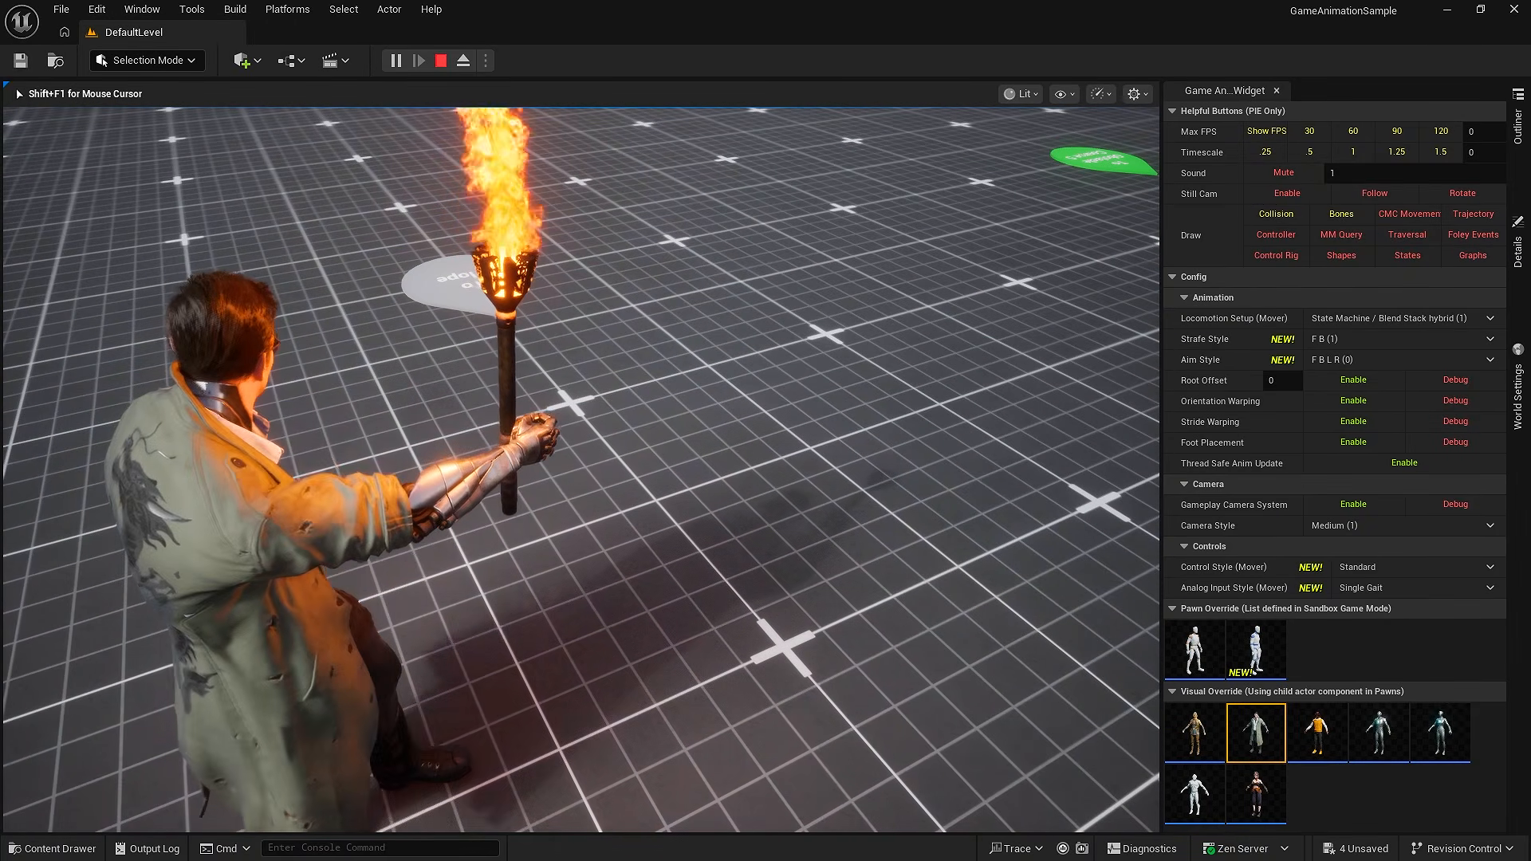
Cycle through the visual overrides to BP_IdaFaber to compare how each character holds the torch, and stop playing.
key(2)
key(2)
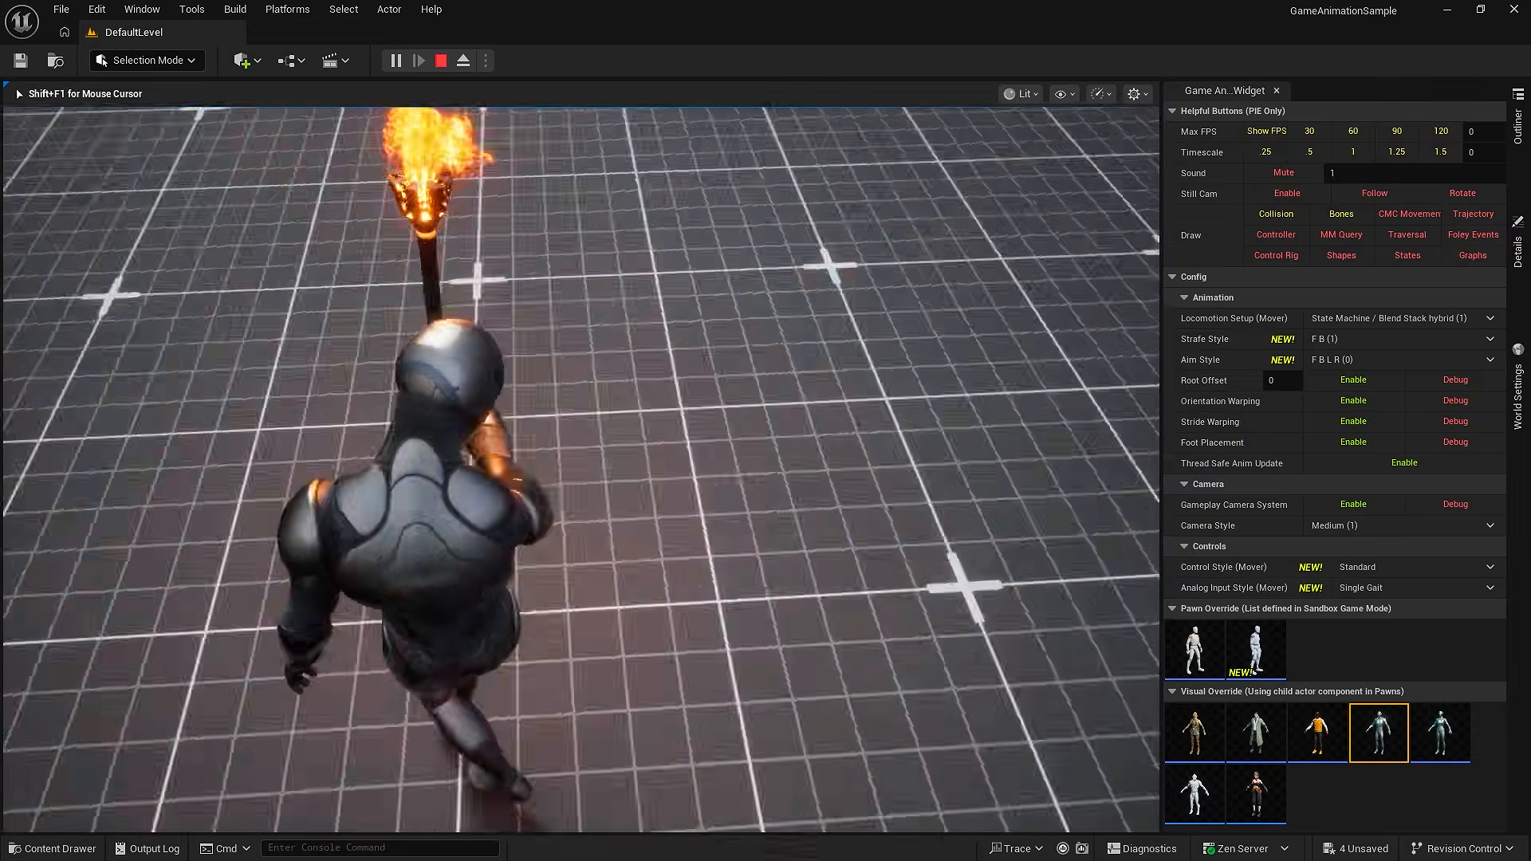
key(2)
key(2)
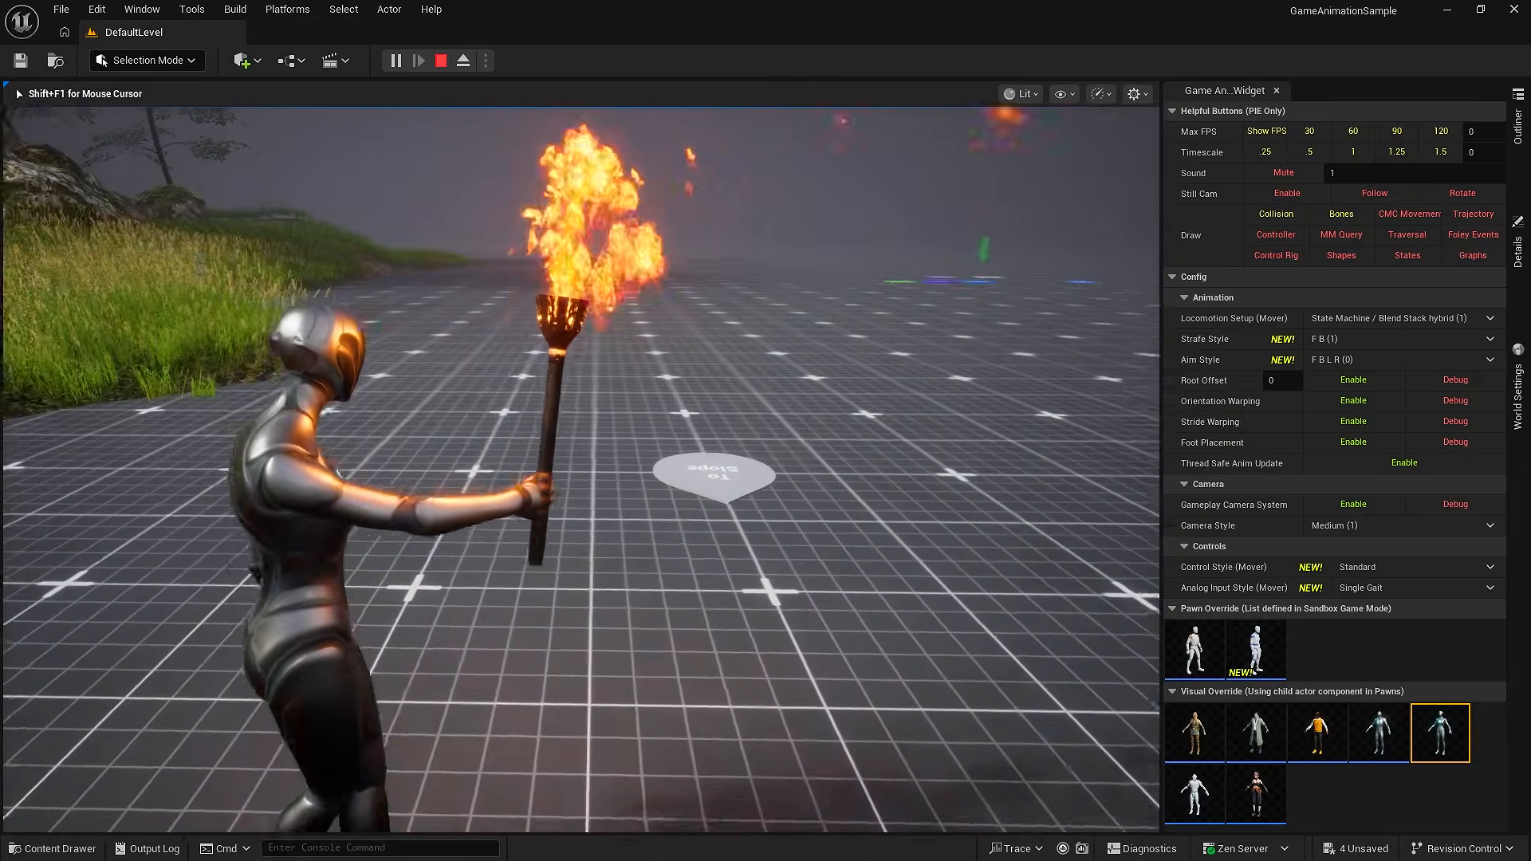
key(2)
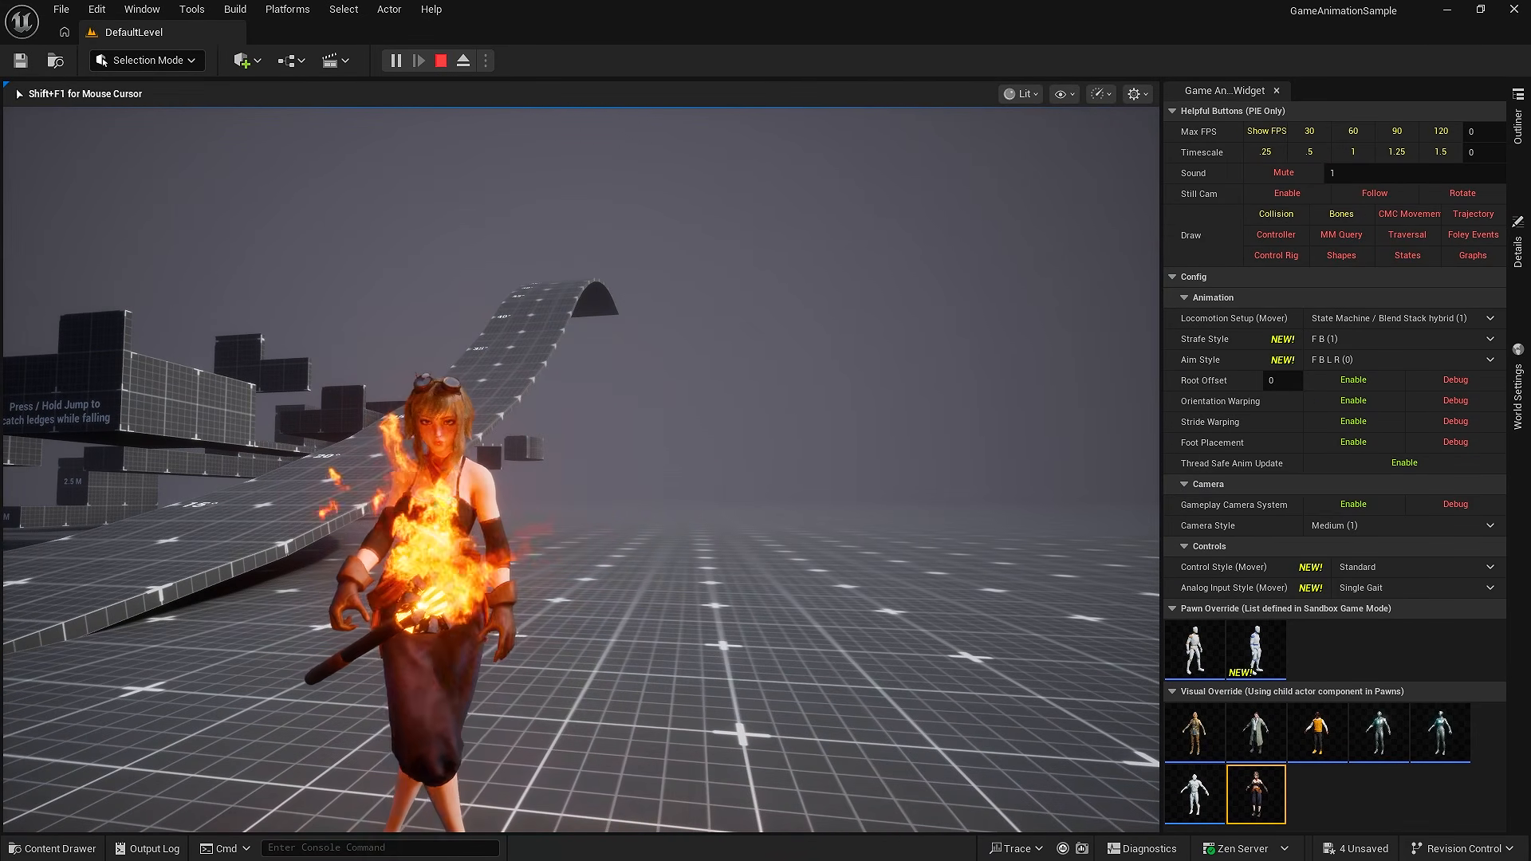
key(Escape)
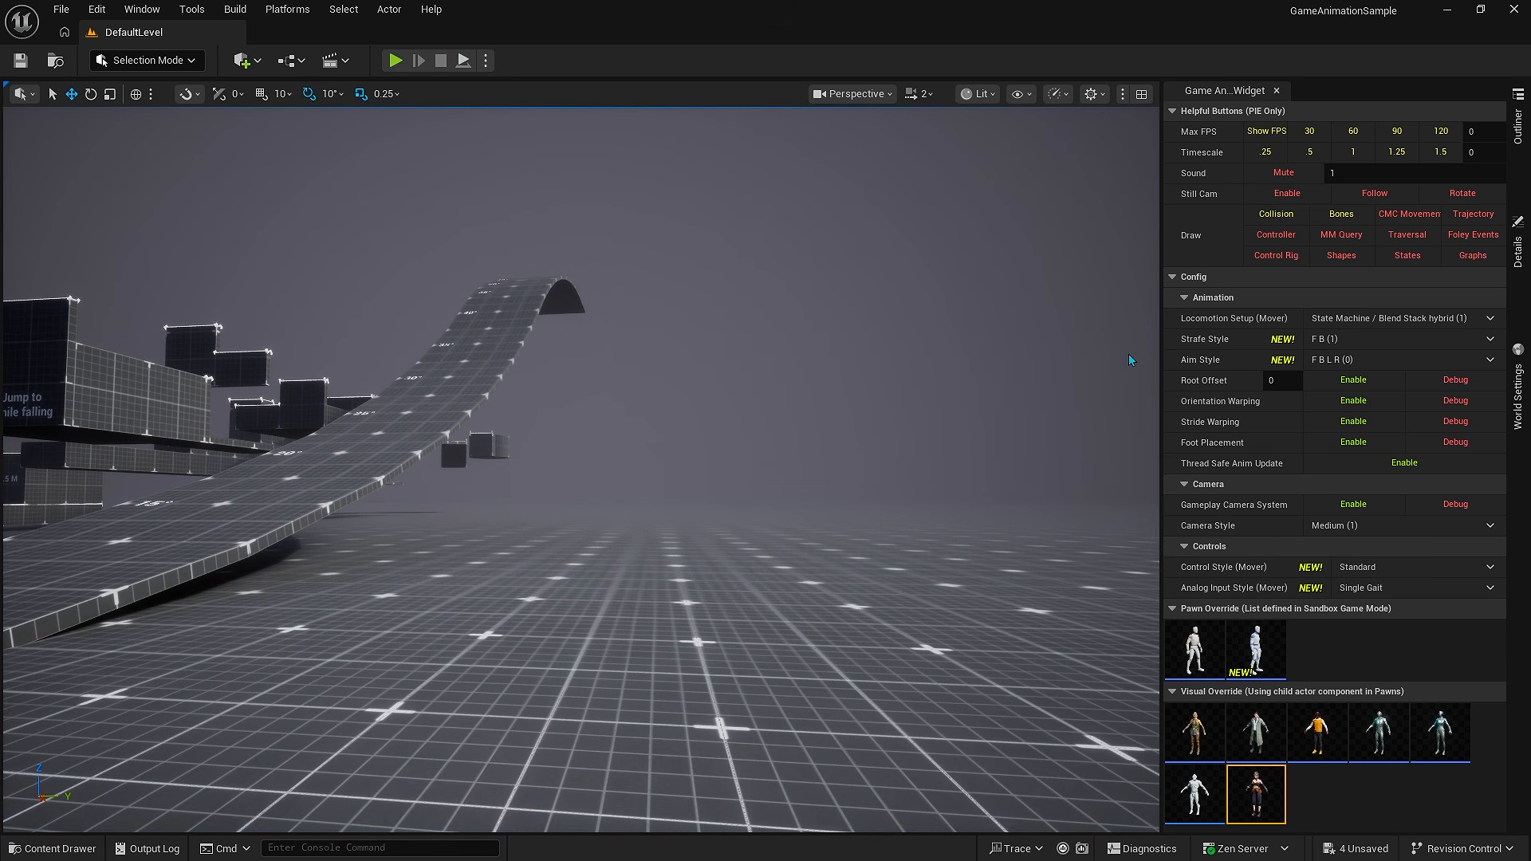
Close the Game Animation Widget panel and open the SandboxCharacter_Mover blueprint from the Blueprints folder.
right_click(1217, 91)
click(1274, 150)
key(ctrl+space)
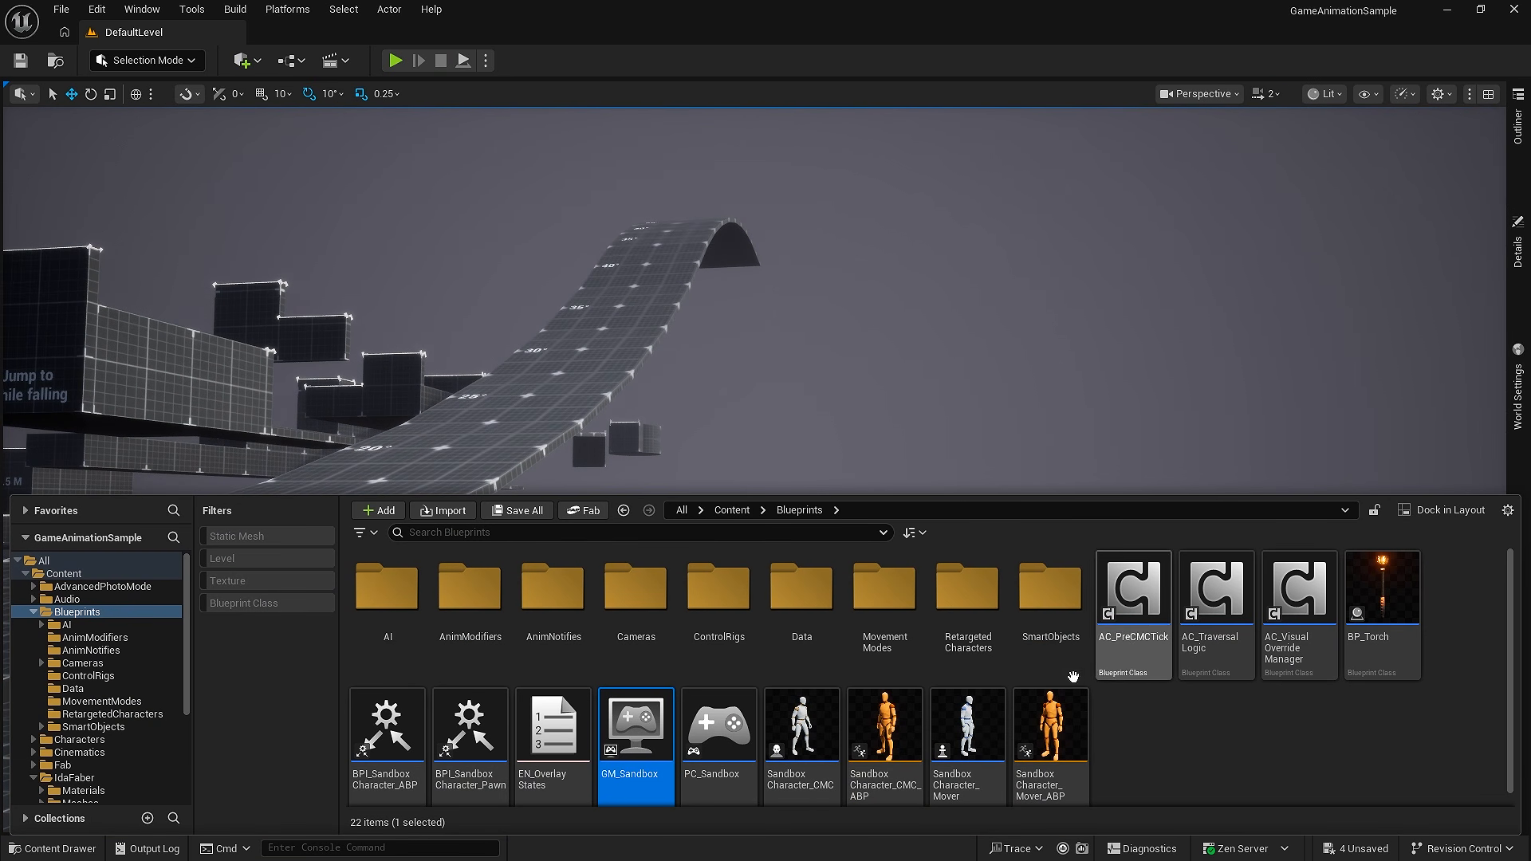
double_click(967, 741)
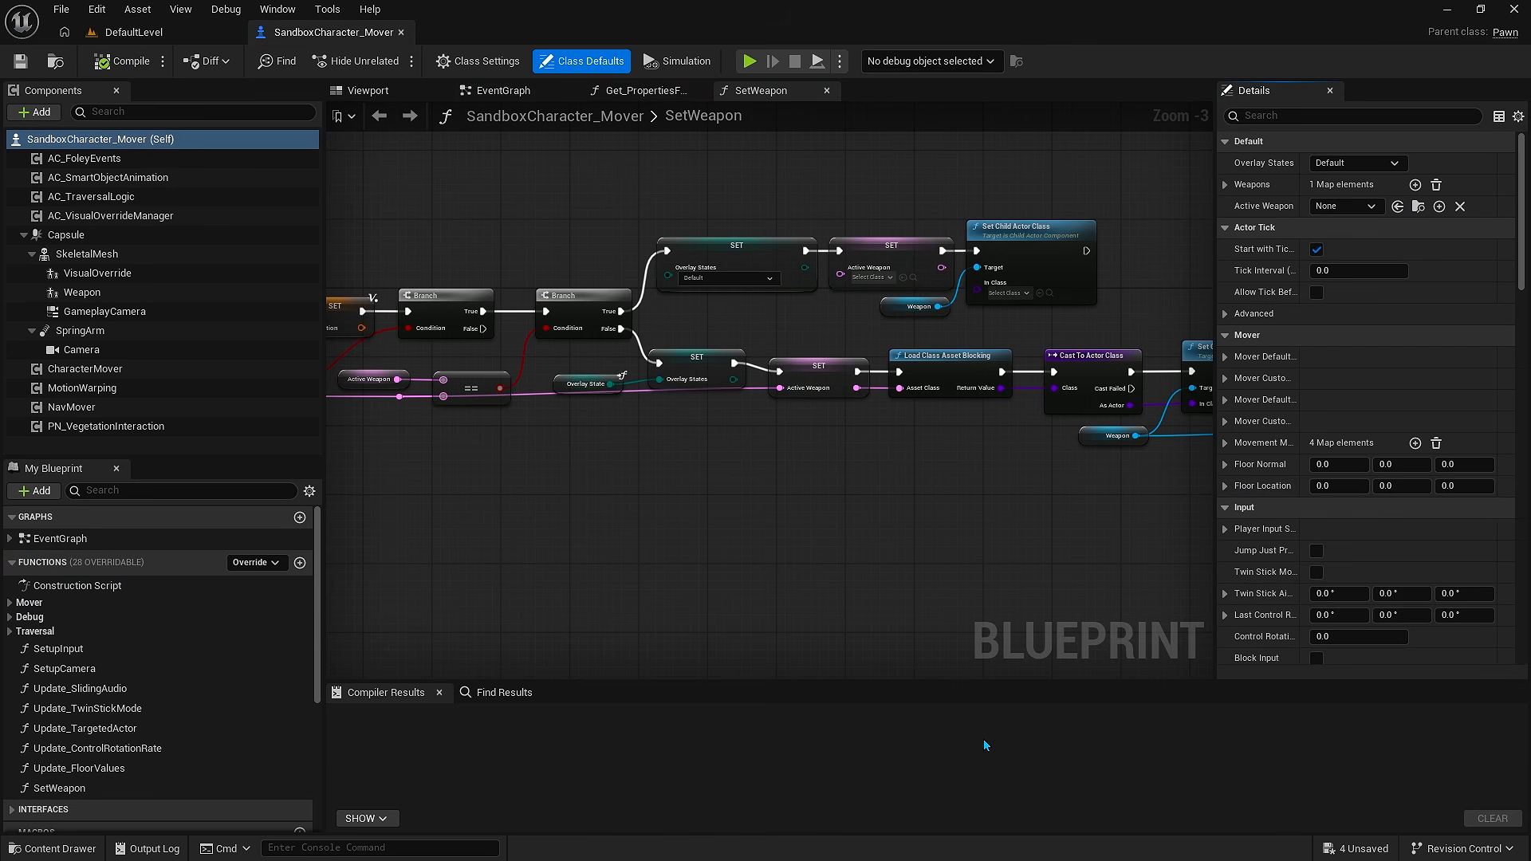
Past the final Set Relative Transform node in SetWeapon, add a Weapon reference with an Attach Component To Component node targeting it.
scroll(694, 458, down, 2)
right_drag(678, 453, 1131, 431)
scroll(985, 403, up, 1)
right_drag(973, 395, 1176, 484)
scroll(1141, 401, up, 2)
right_drag(1504, 539, 0, 461)
right_drag(483, 458, 327, 425)
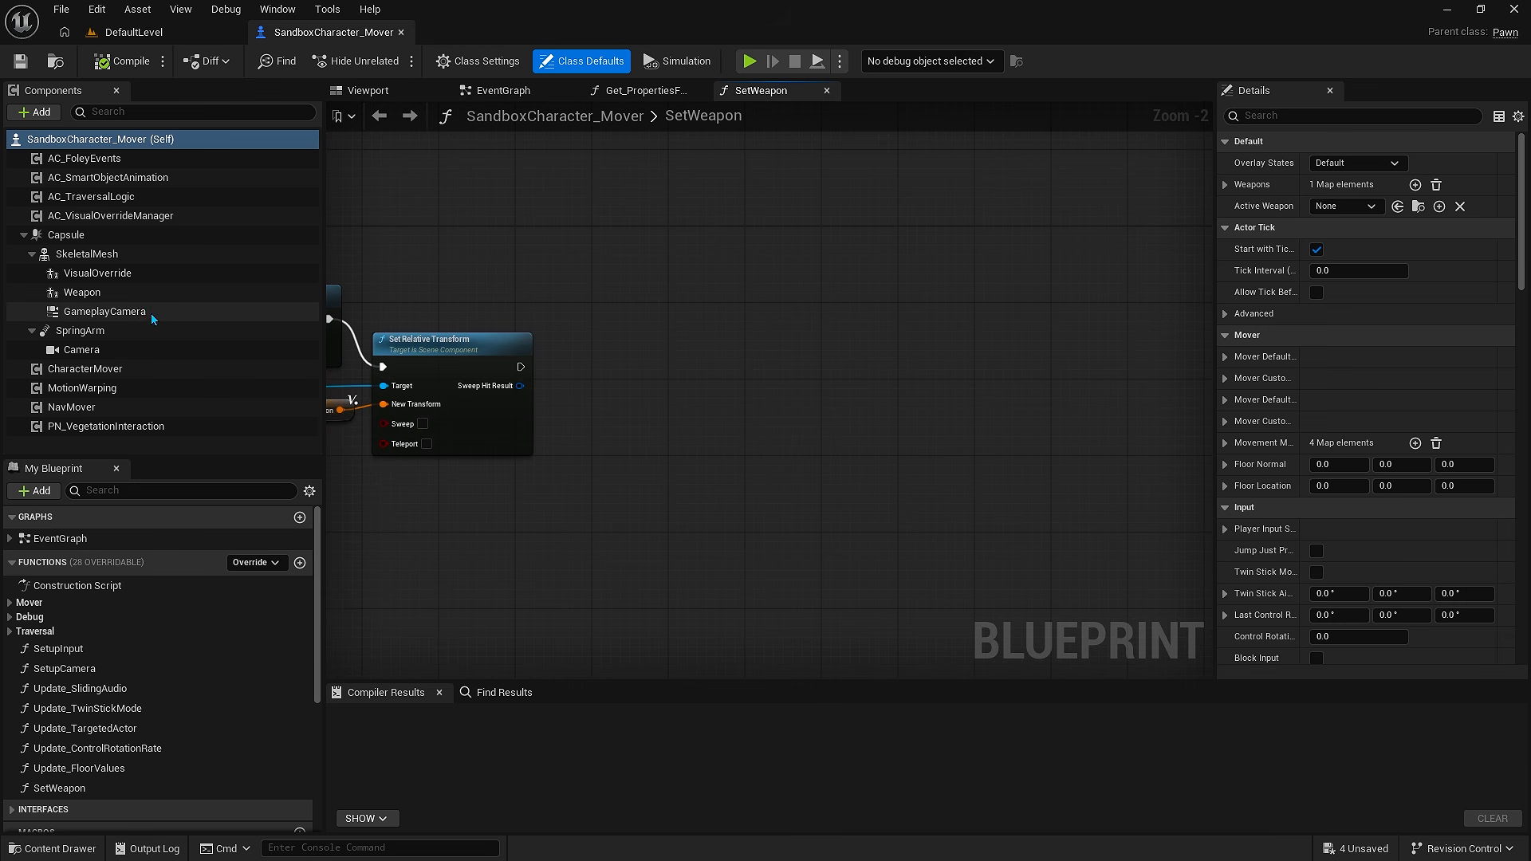
drag(76, 299, 302, 307)
drag(690, 343, 952, 354)
text(attach)
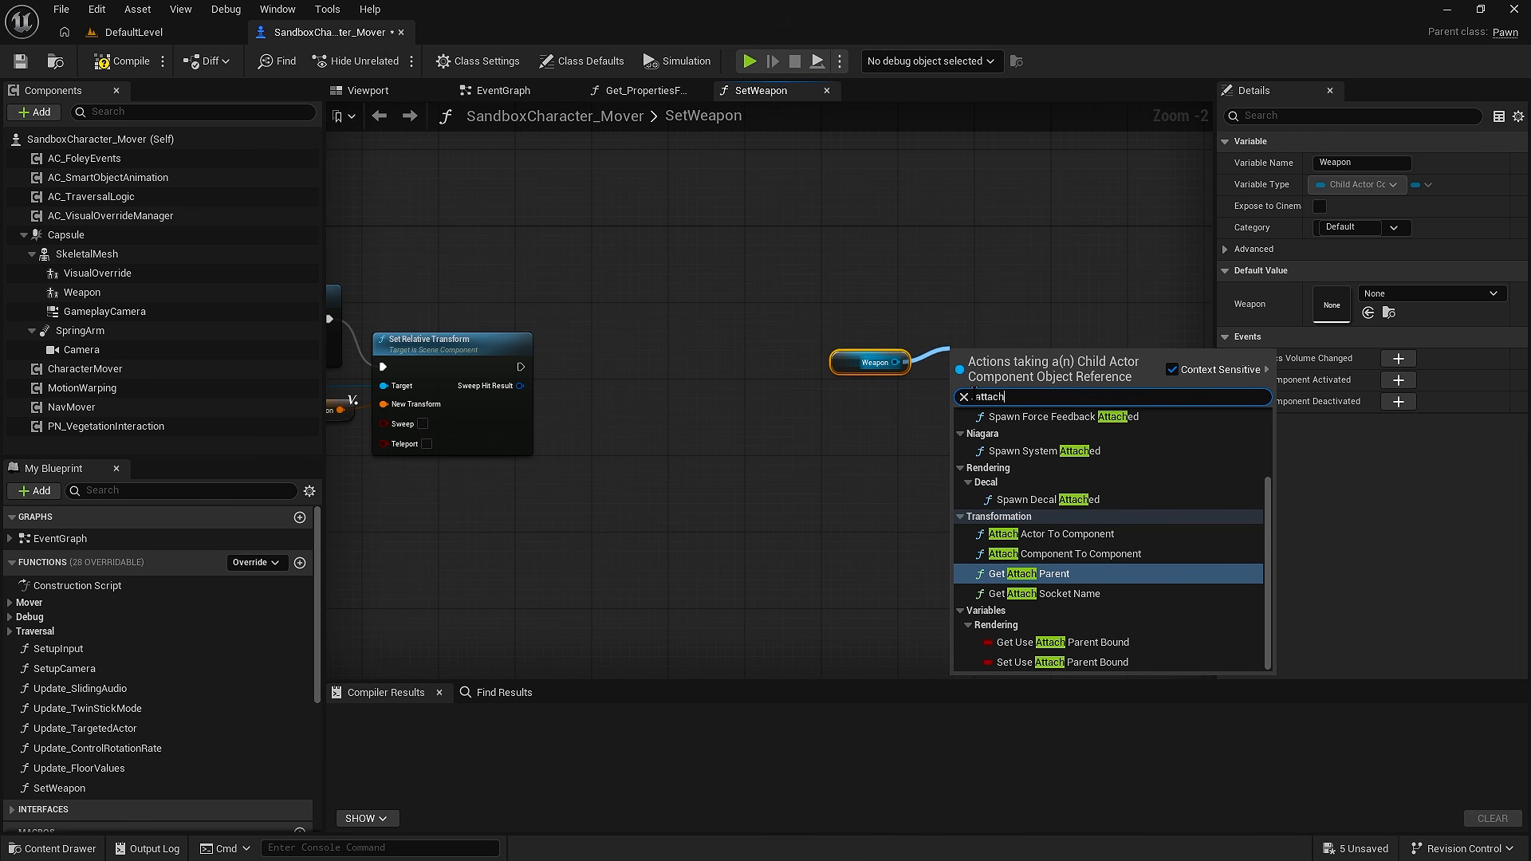
click(1099, 556)
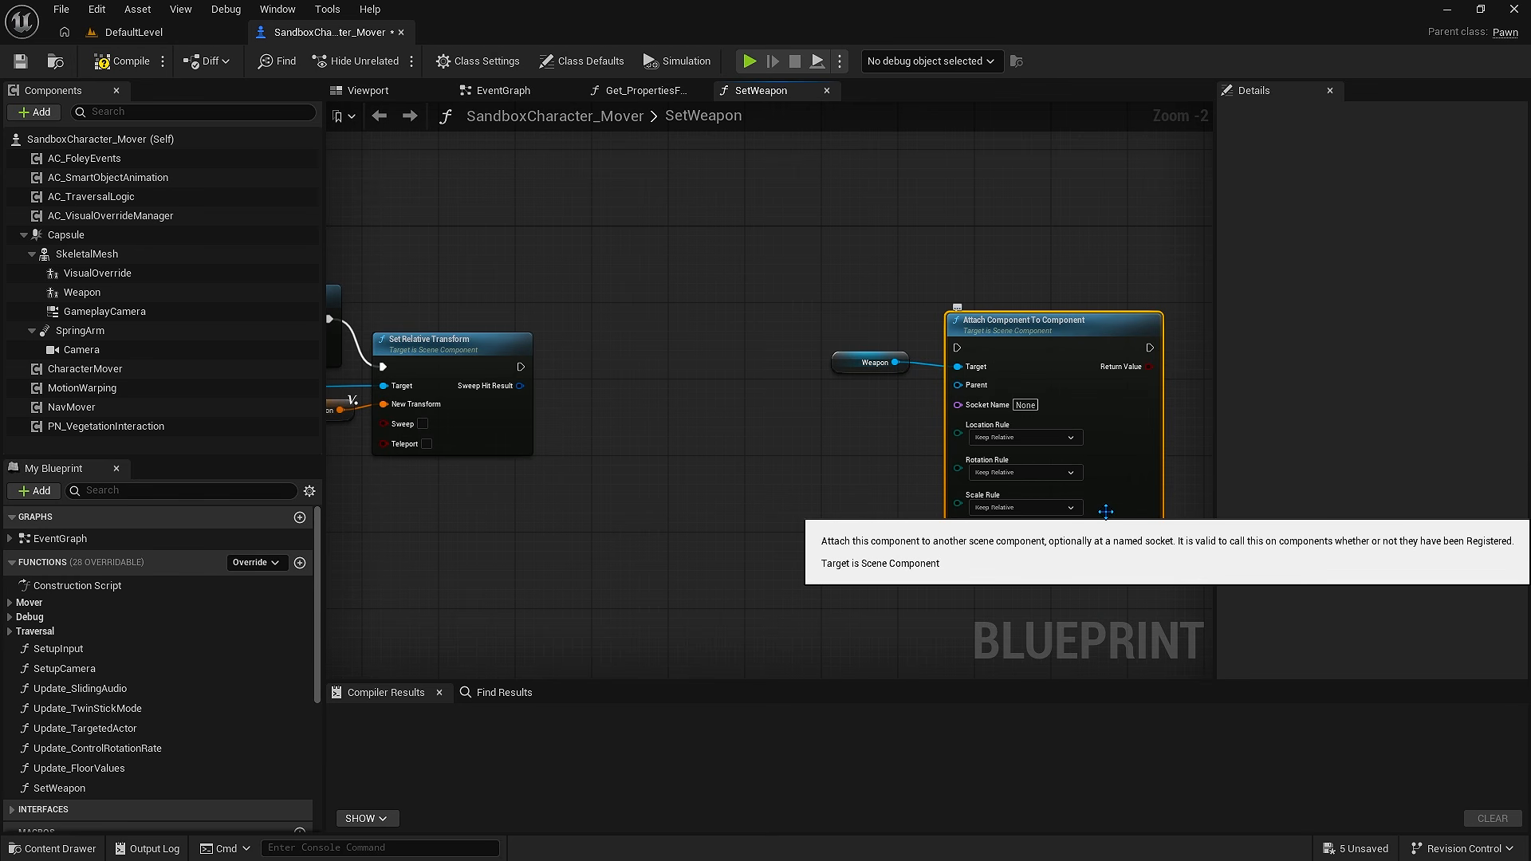
Preview BP_IdaFaber as the VisualOverride component's child actor class in the viewport, reset the class to its default and return to SetWeapon.
click(89, 274)
click(365, 94)
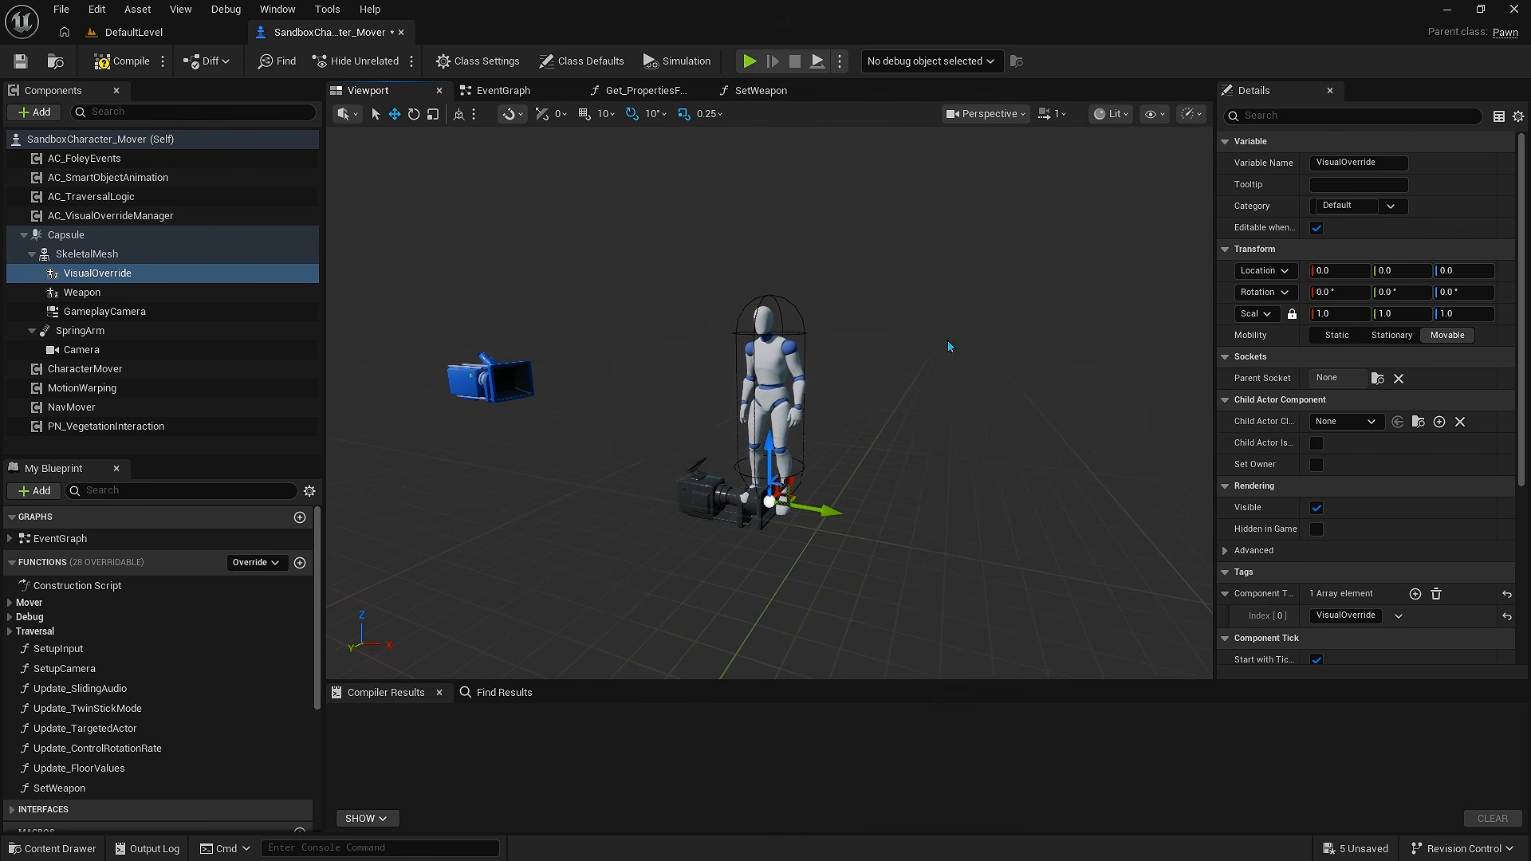
click(1346, 421)
text(ida)
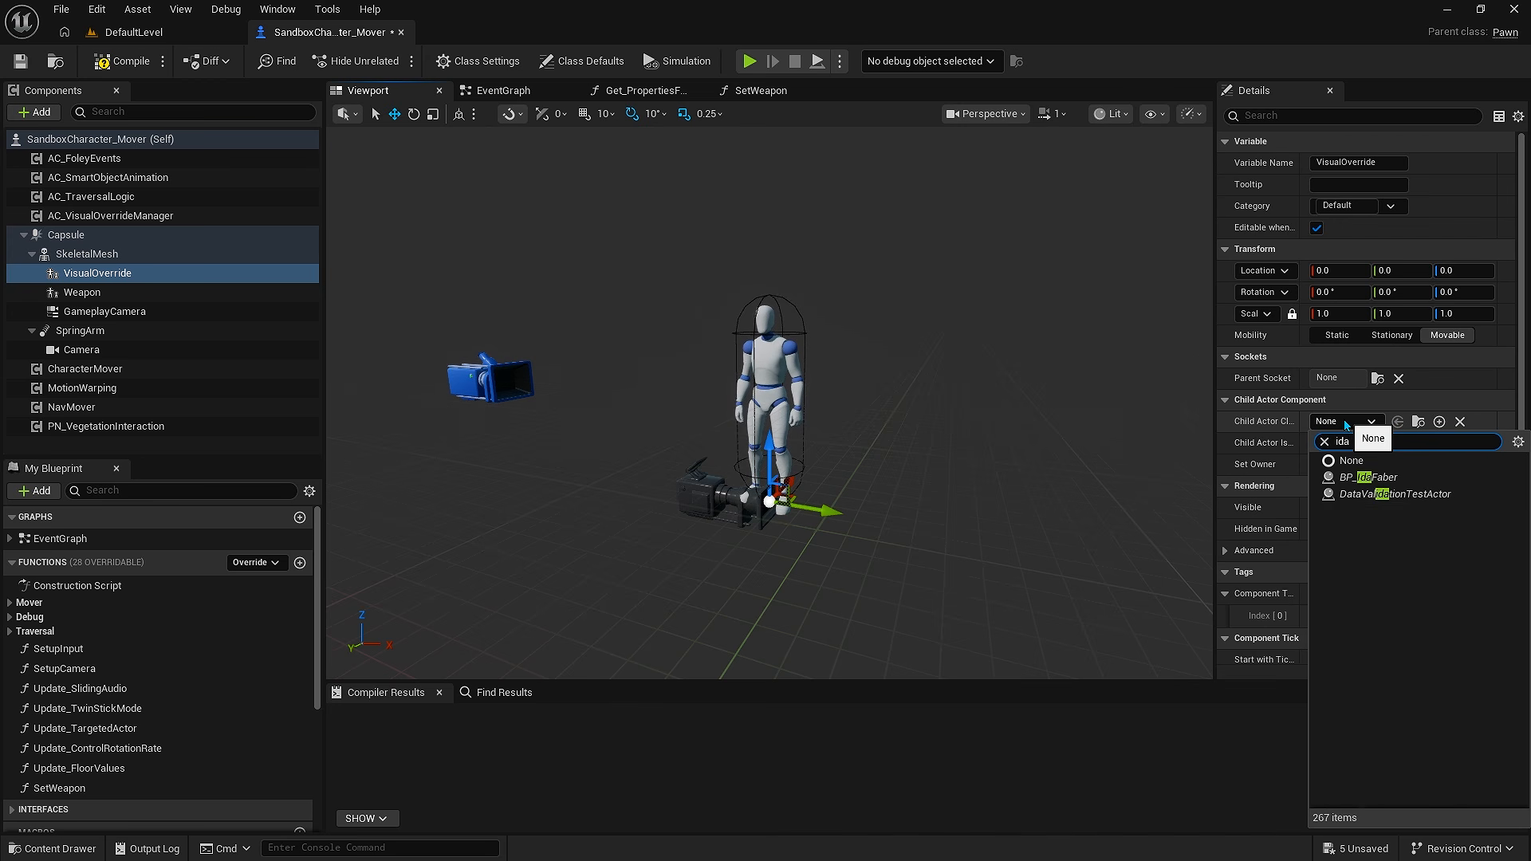
click(1378, 479)
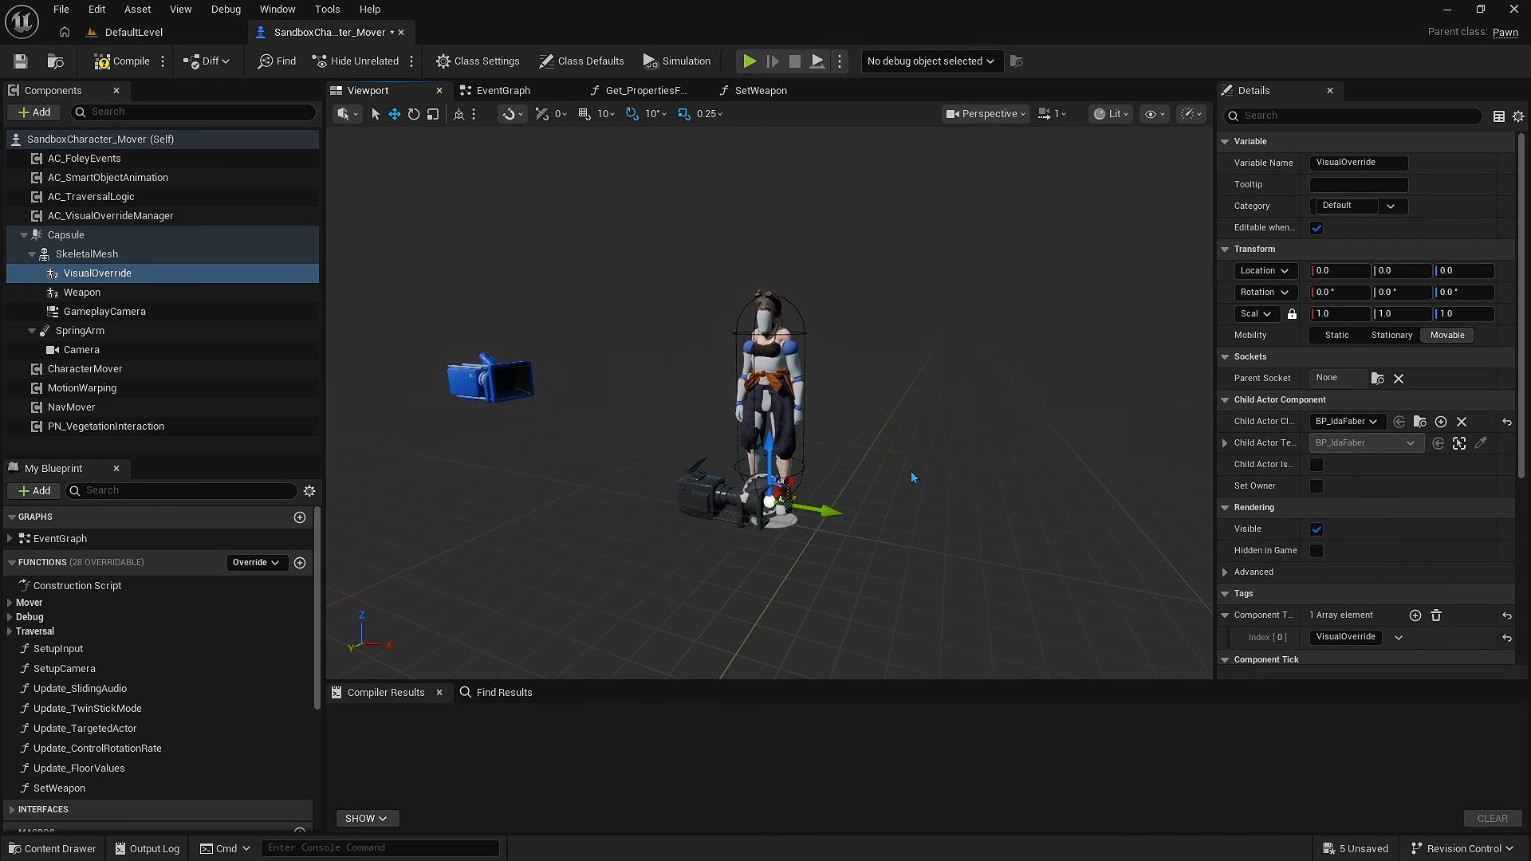
click(1507, 421)
click(762, 90)
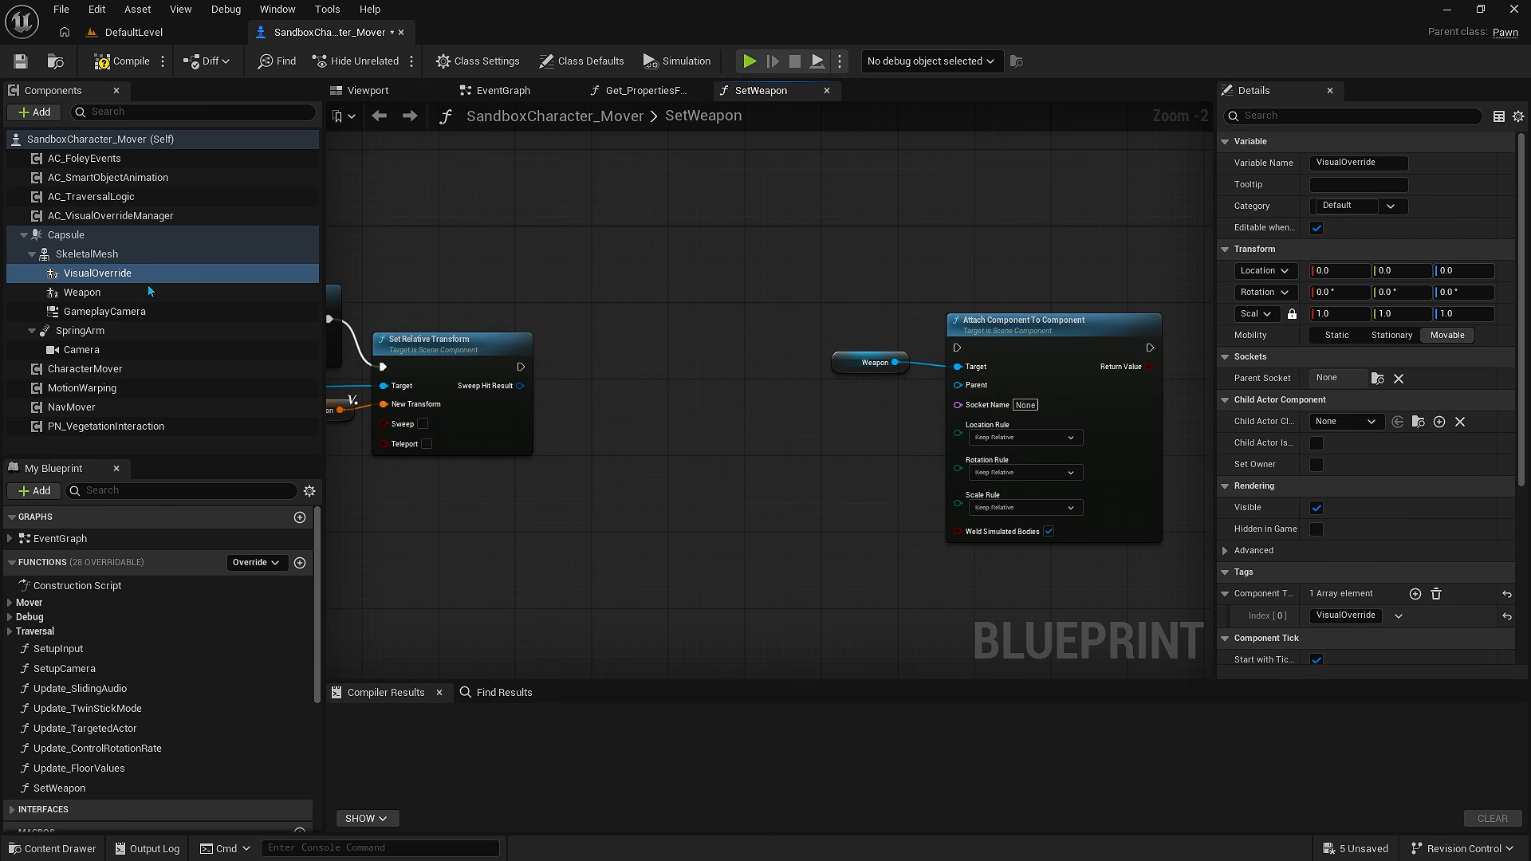
Add a Visual Override reference to the SetWeapon graph, get its Child Actor and feed that into a Get Component by Class node.
drag(61, 279, 651, 410)
text(child actor)
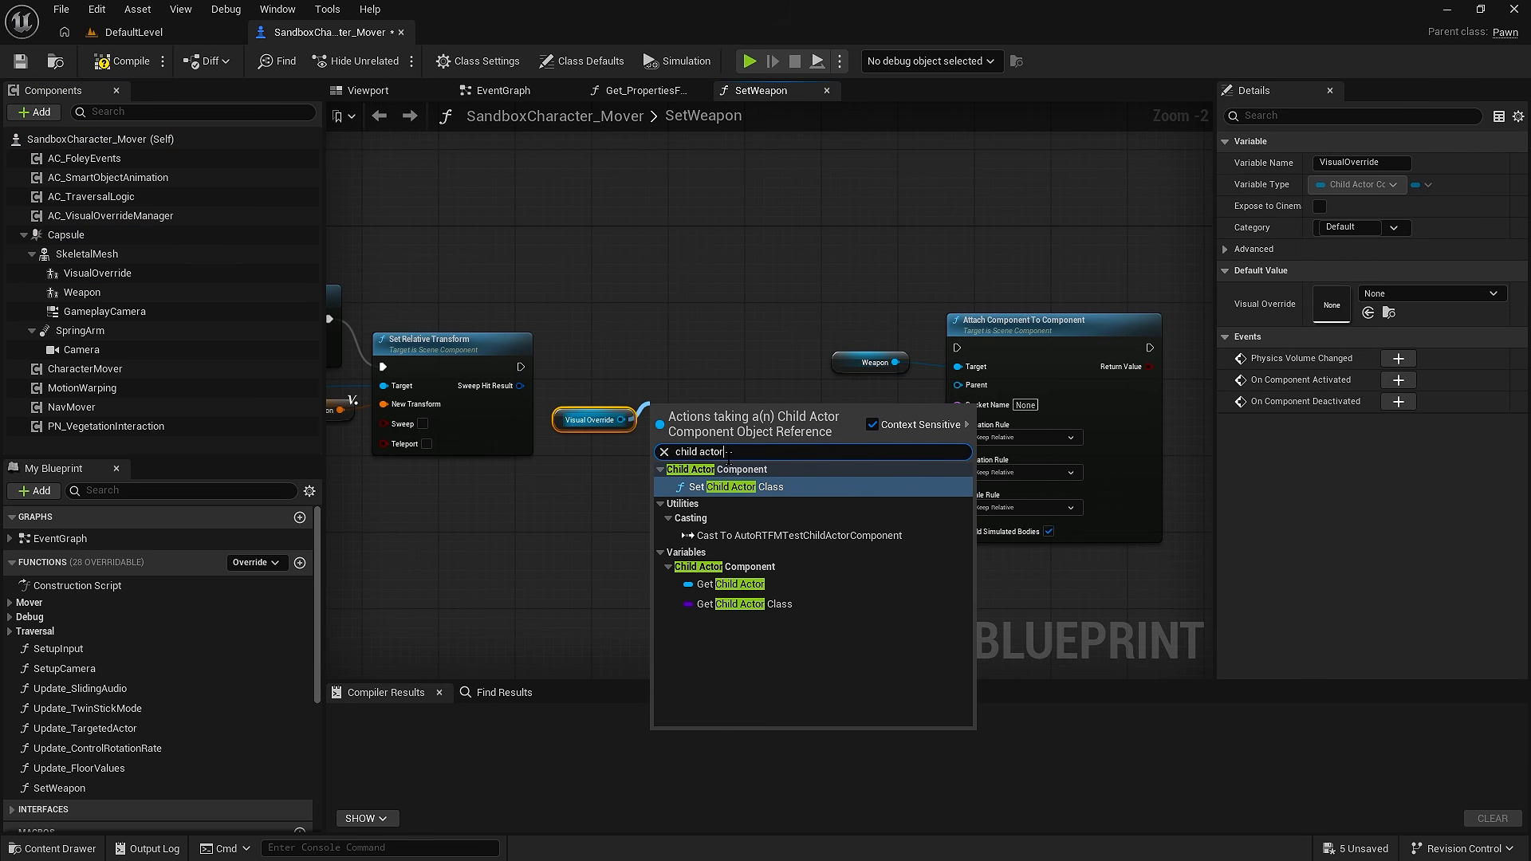
click(729, 585)
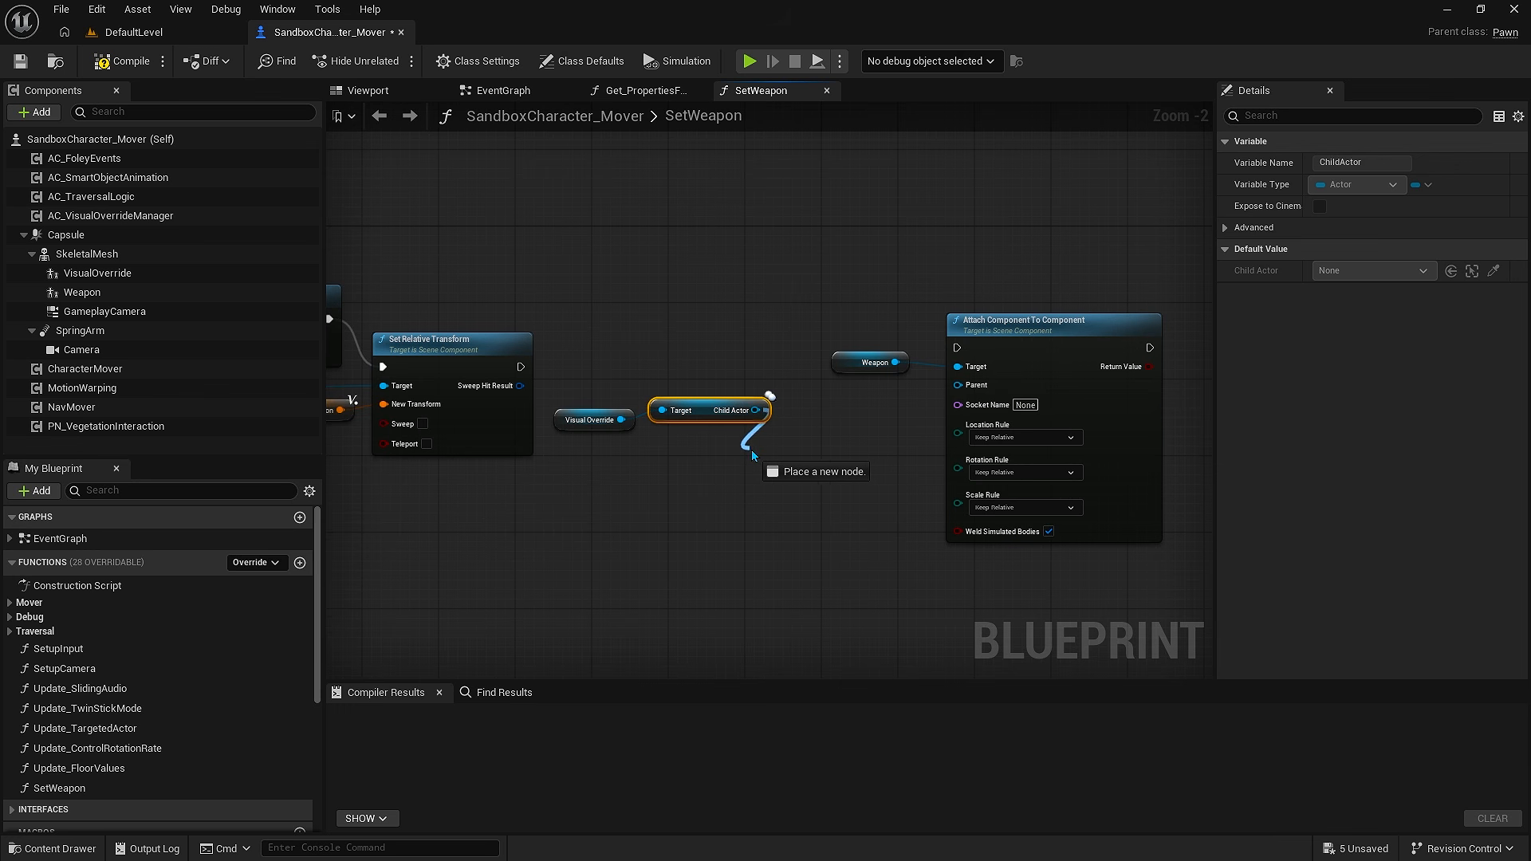
drag(753, 455, 753, 455)
text(get componen)
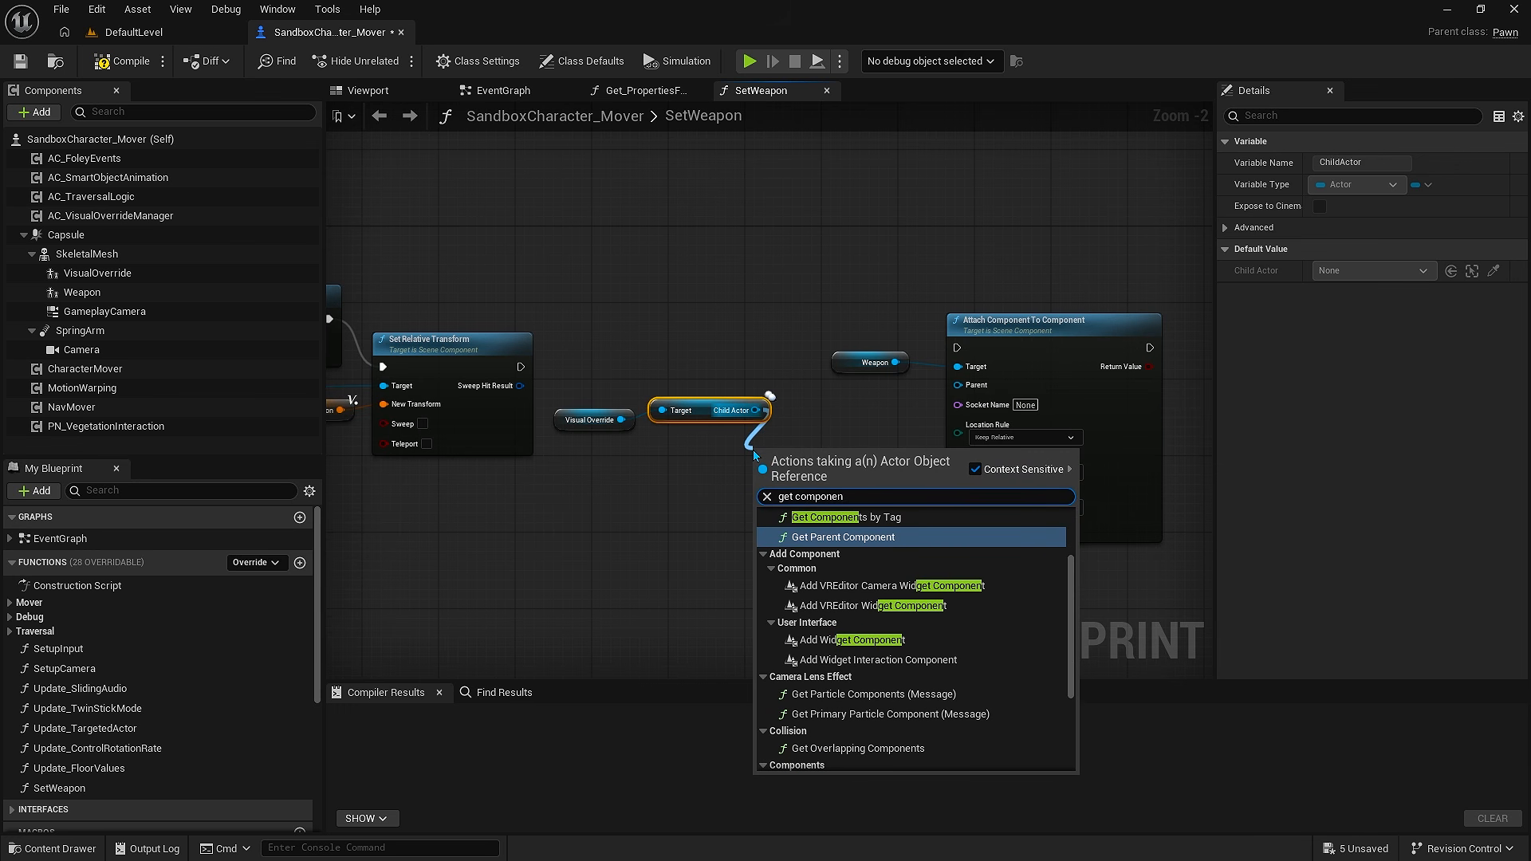
scroll(889, 589, up, 3)
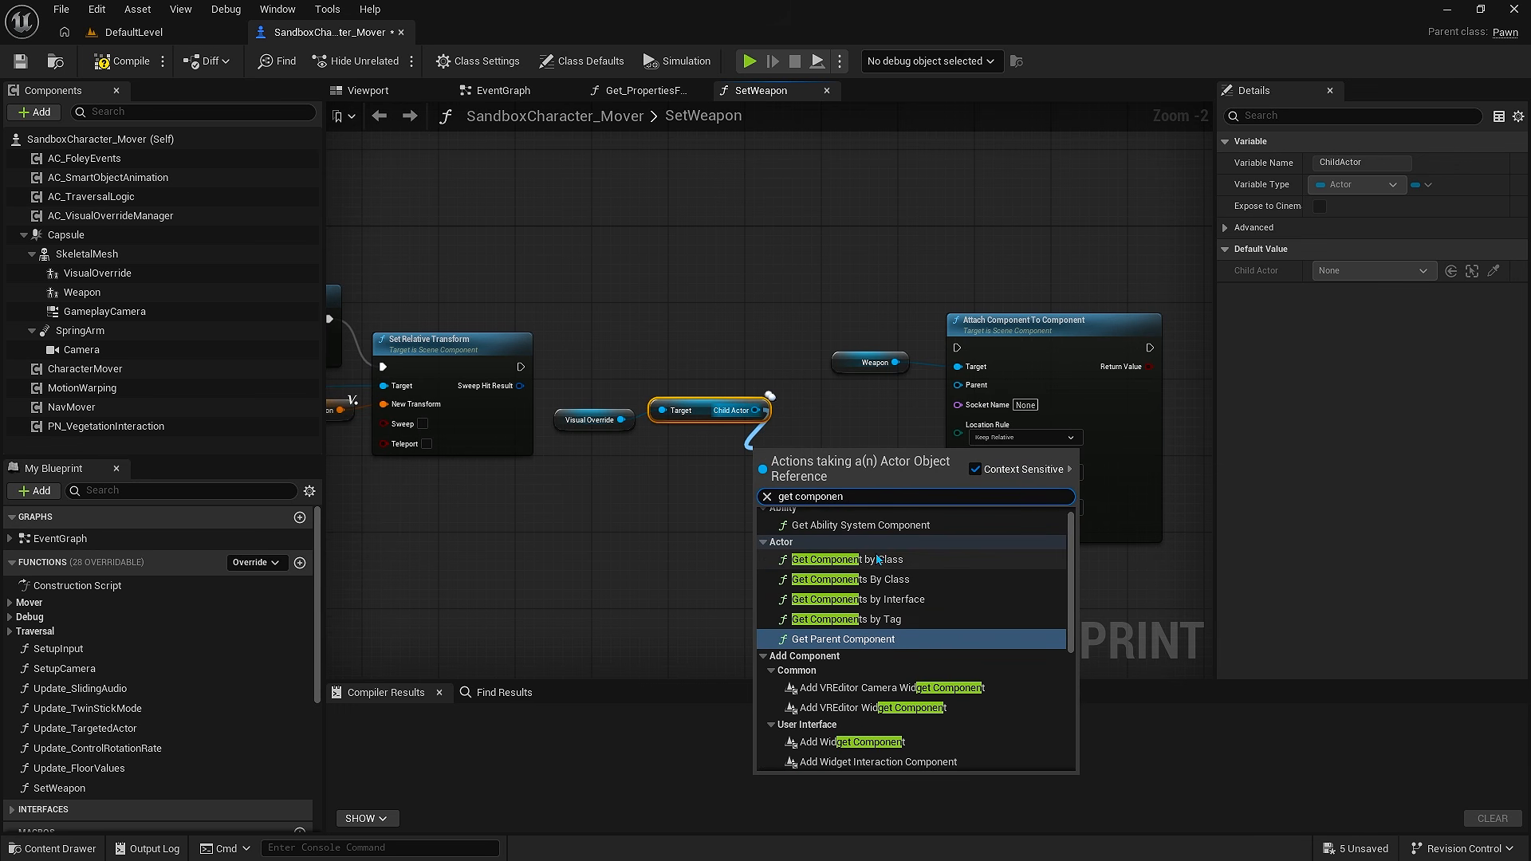
click(890, 565)
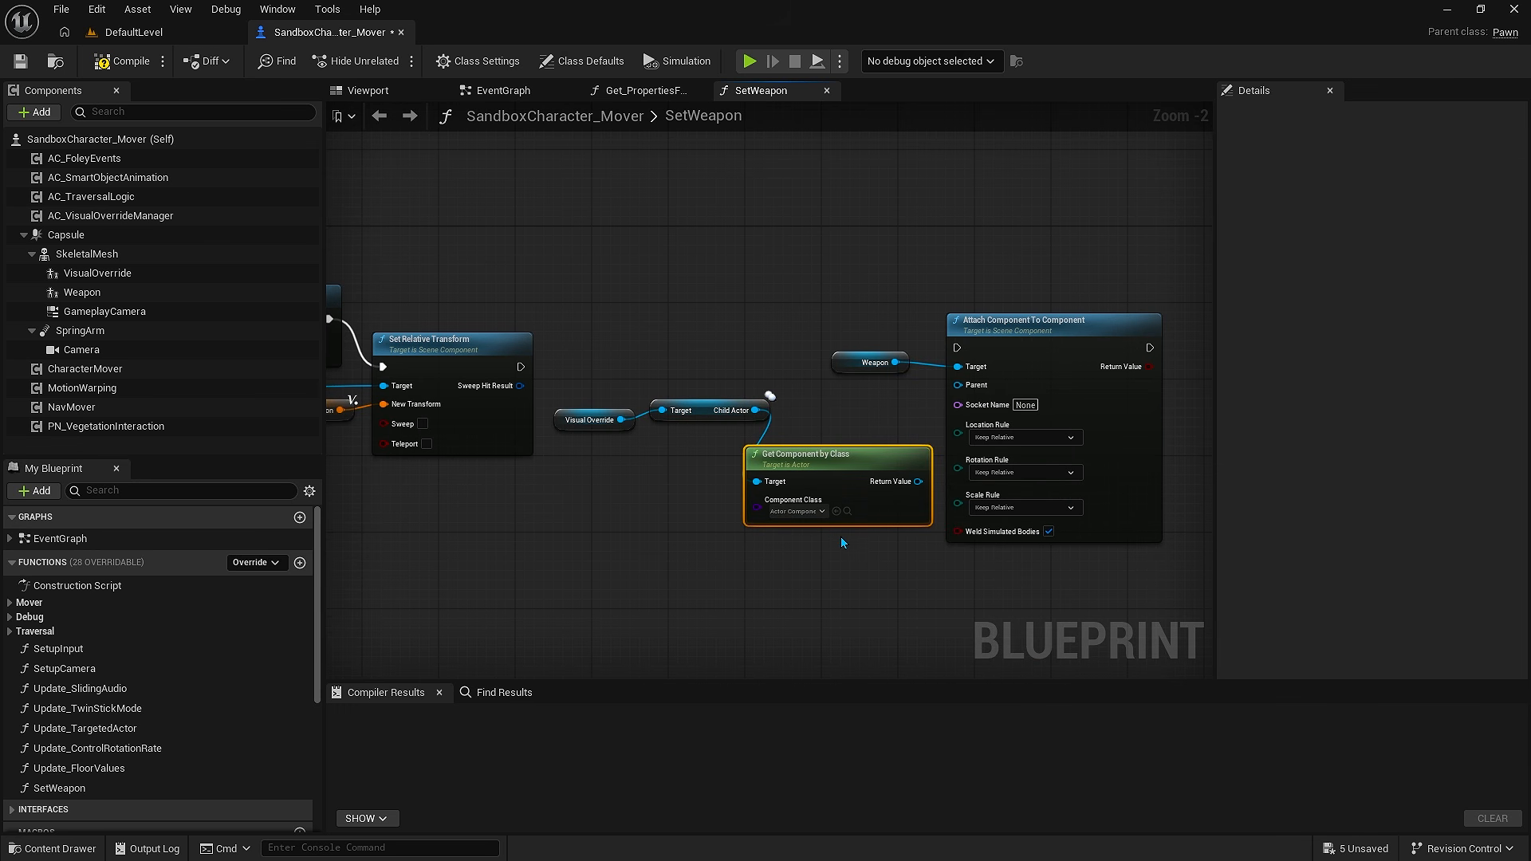
Set the component class to Skeletal Mesh Component, connect its return value to the attach node's Parent, and align the nodes.
click(798, 512)
text(skele)
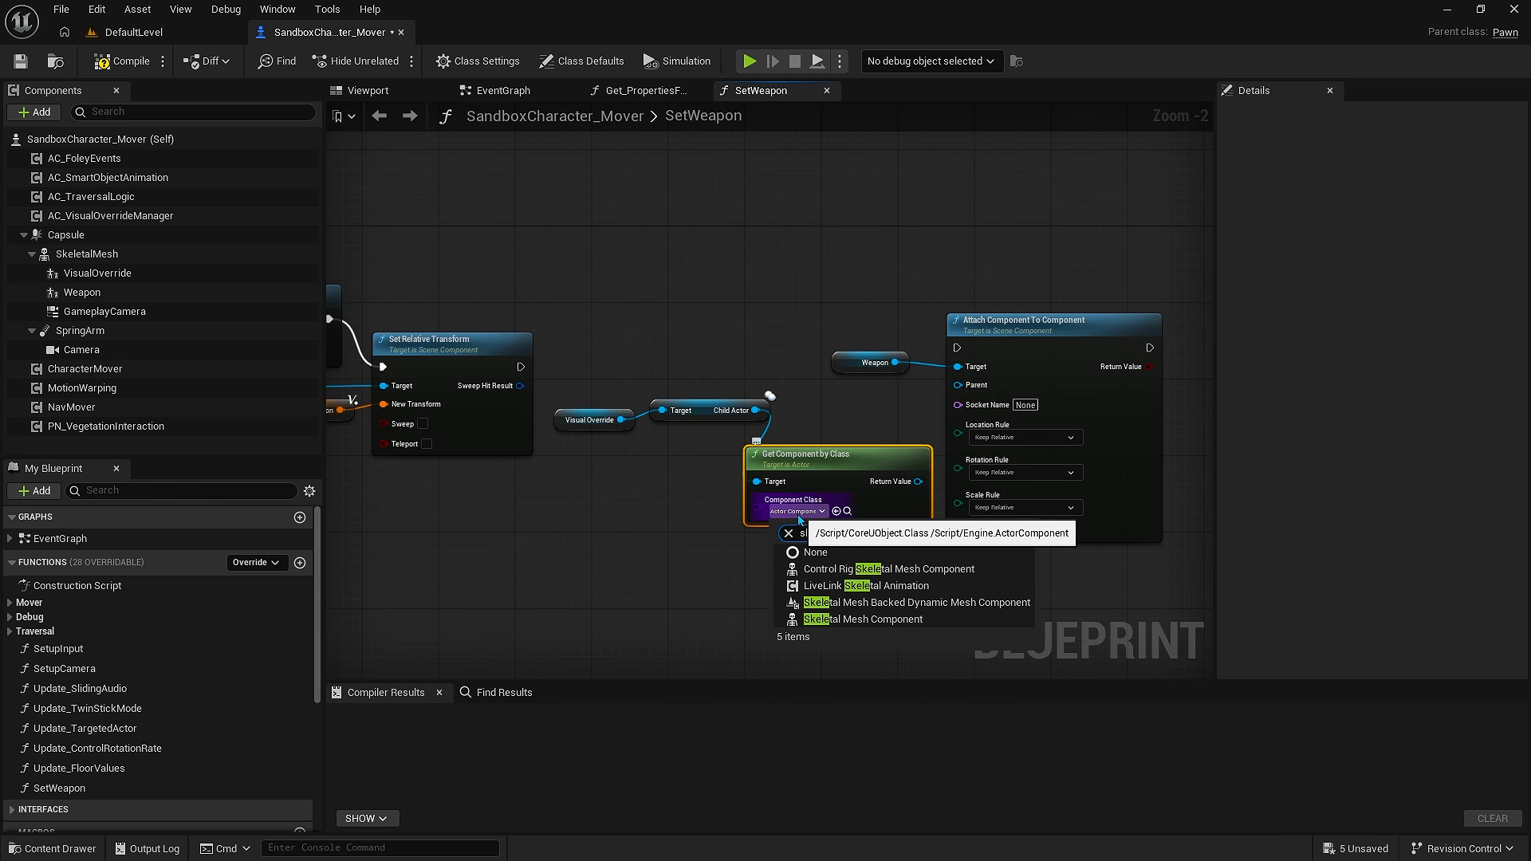
click(874, 620)
drag(919, 482, 958, 385)
drag(843, 418, 842, 417)
drag(657, 494, 650, 426)
drag(634, 402, 813, 435)
key(q)
click(865, 496)
scroll(869, 501, up, 2)
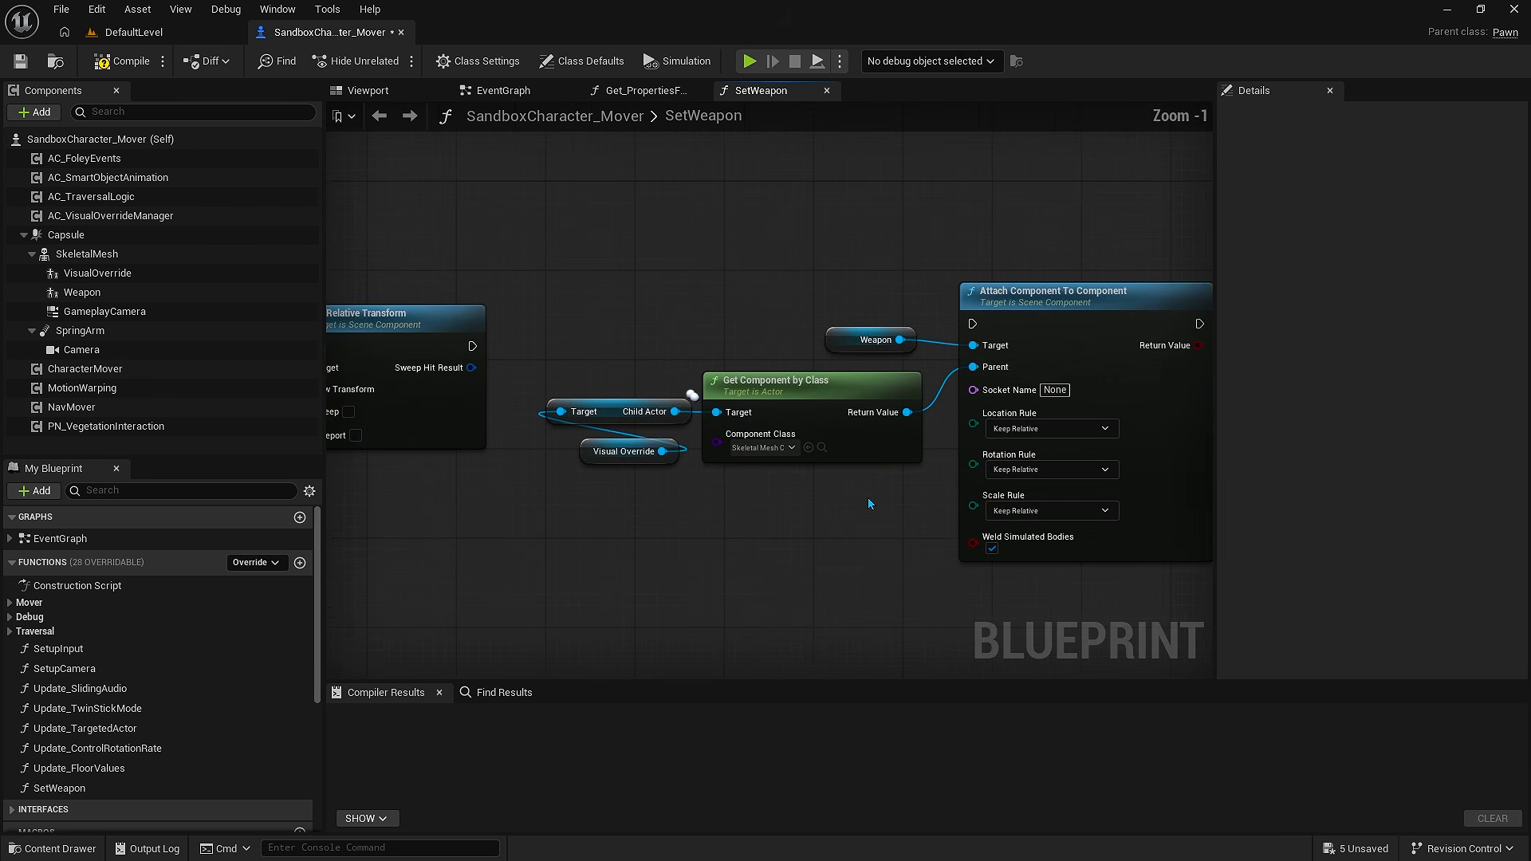
Set the Attach Component To Component node's socket name to hand_r.
right_drag(868, 499, 811, 503)
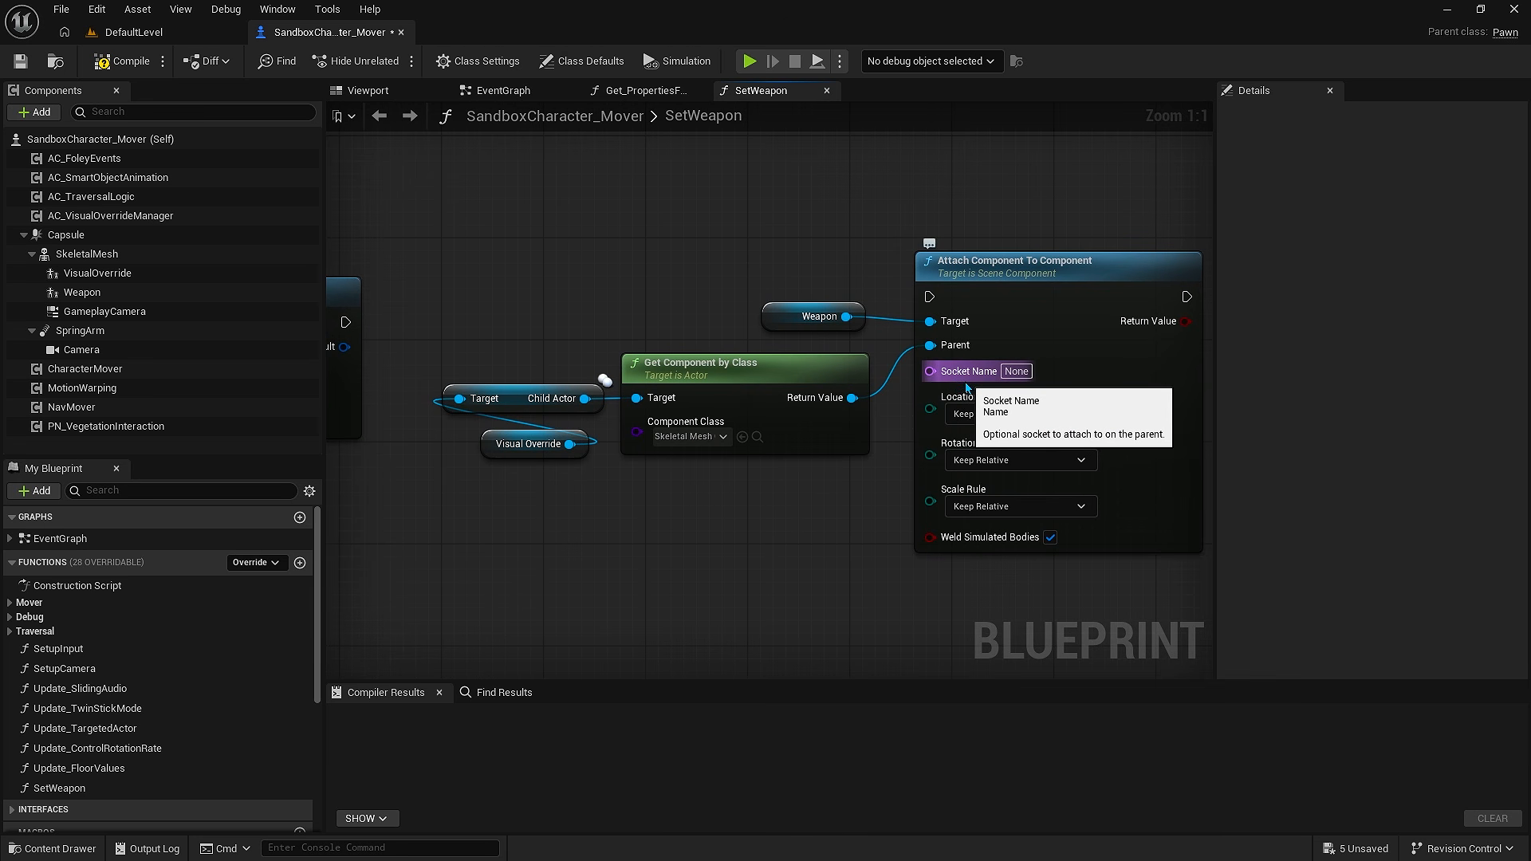
click(1016, 371)
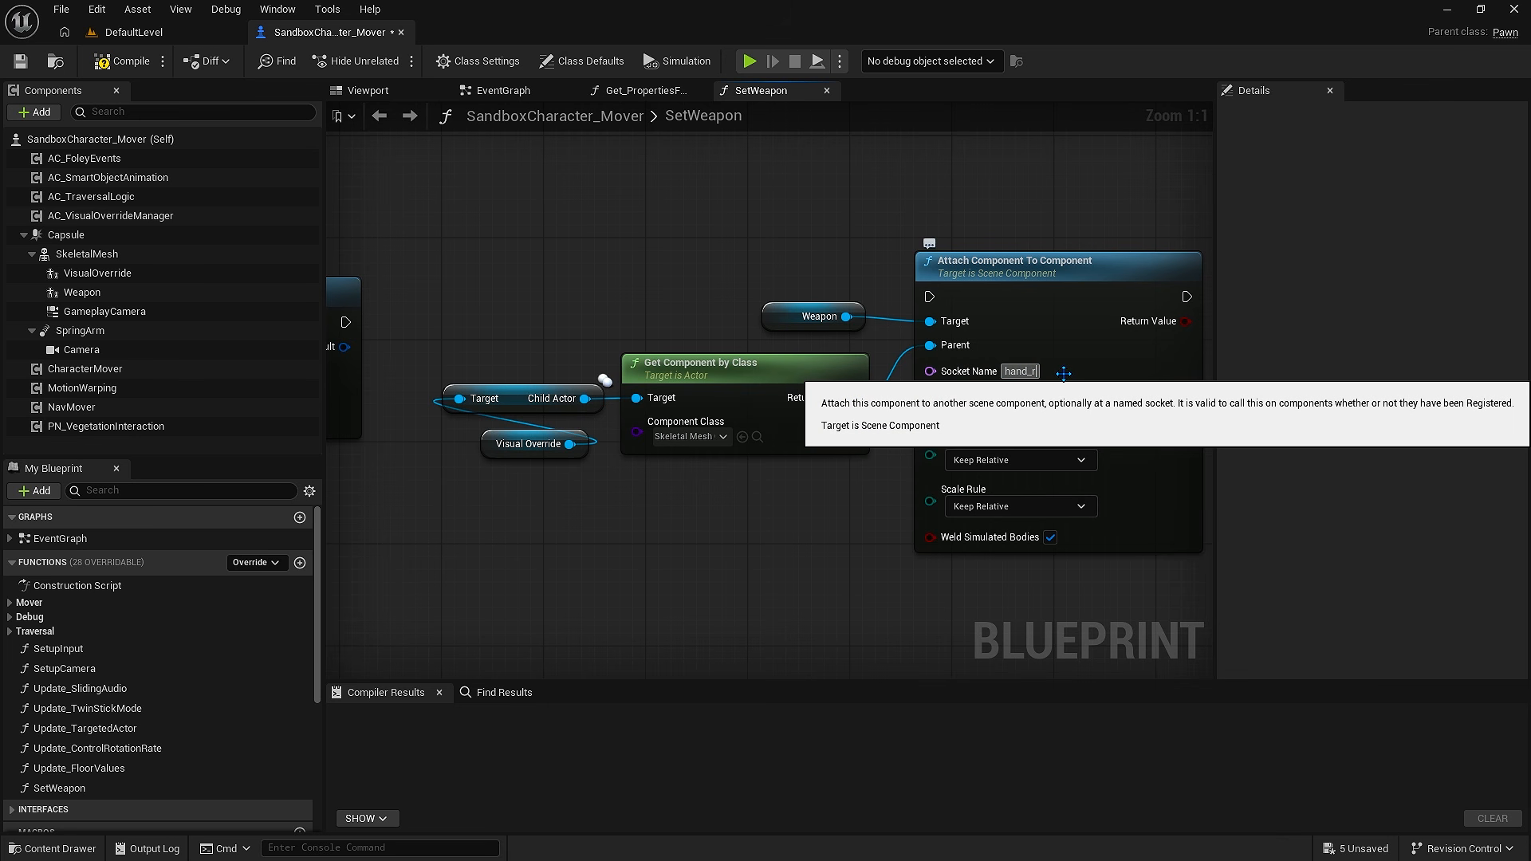
key(Return)
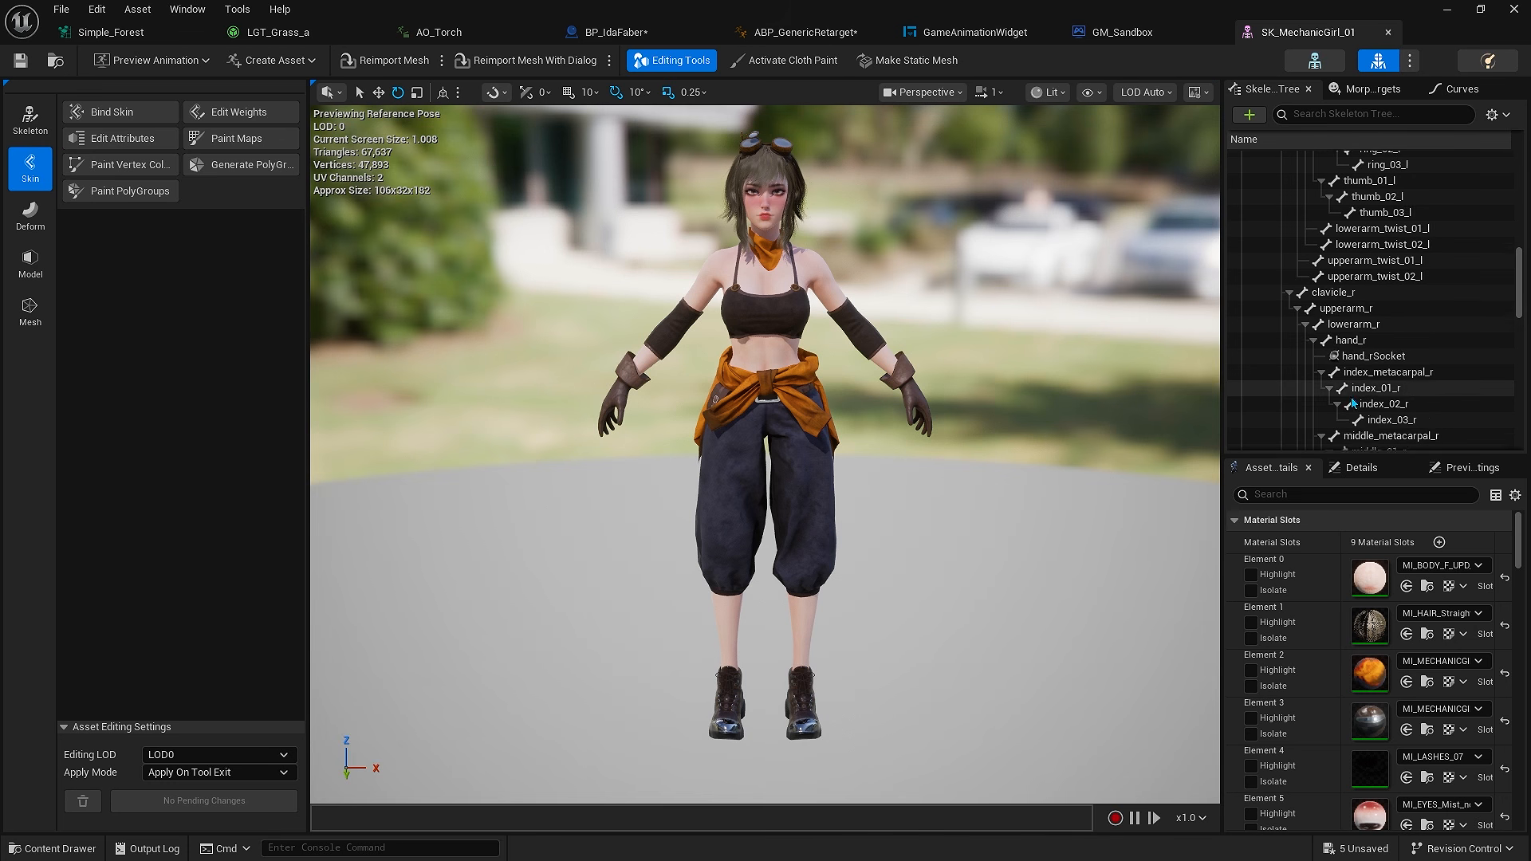
In SK_MechanicGirl_01, find the hand_r bone in the skeleton tree and examine its position on the mesh's hand.
scroll(1351, 397, down, 12)
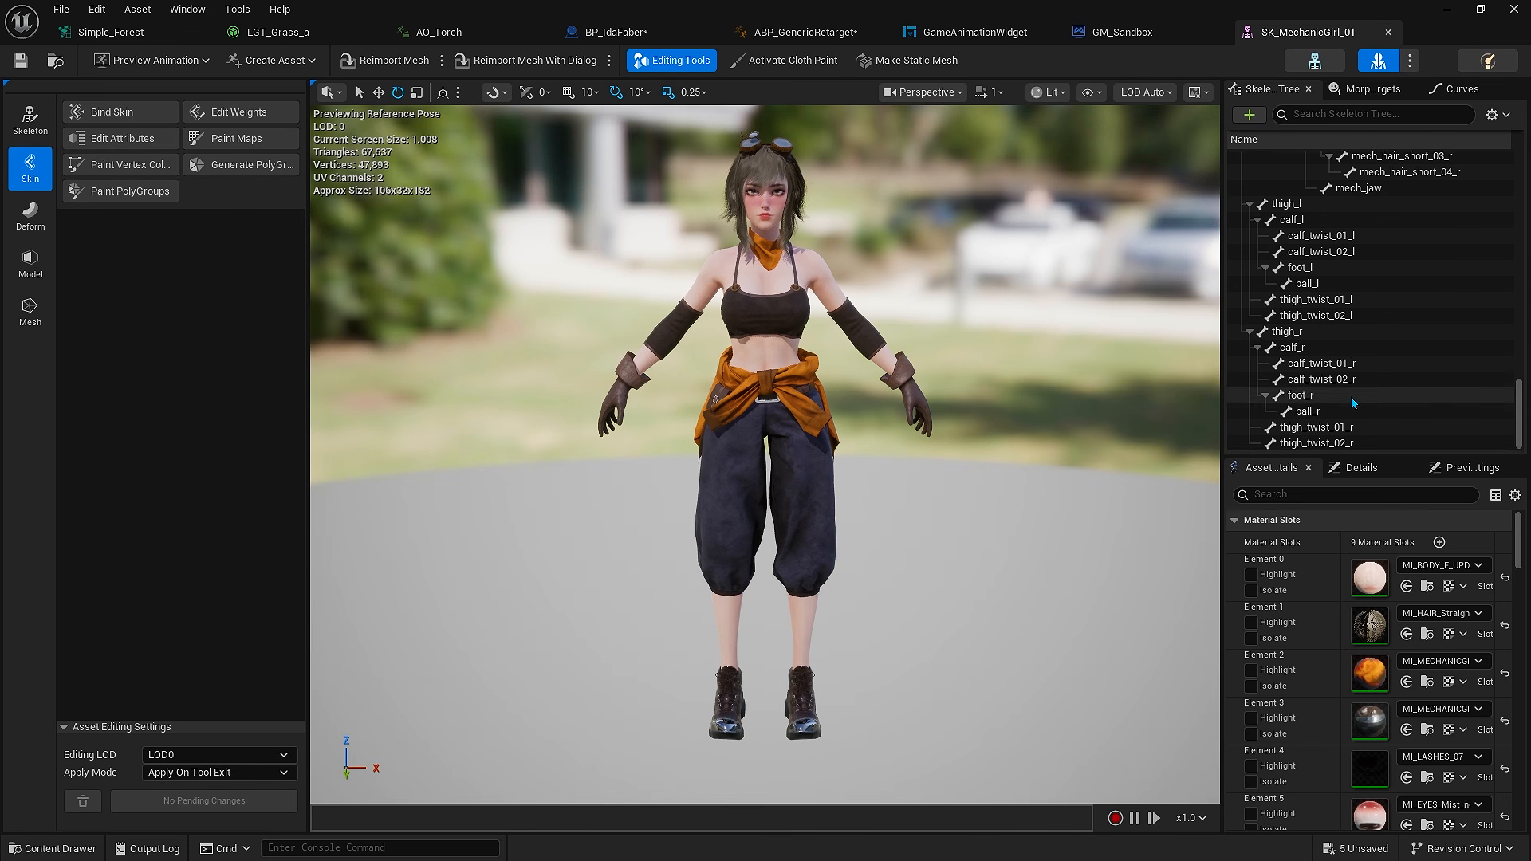
scroll(1351, 398, up, 12)
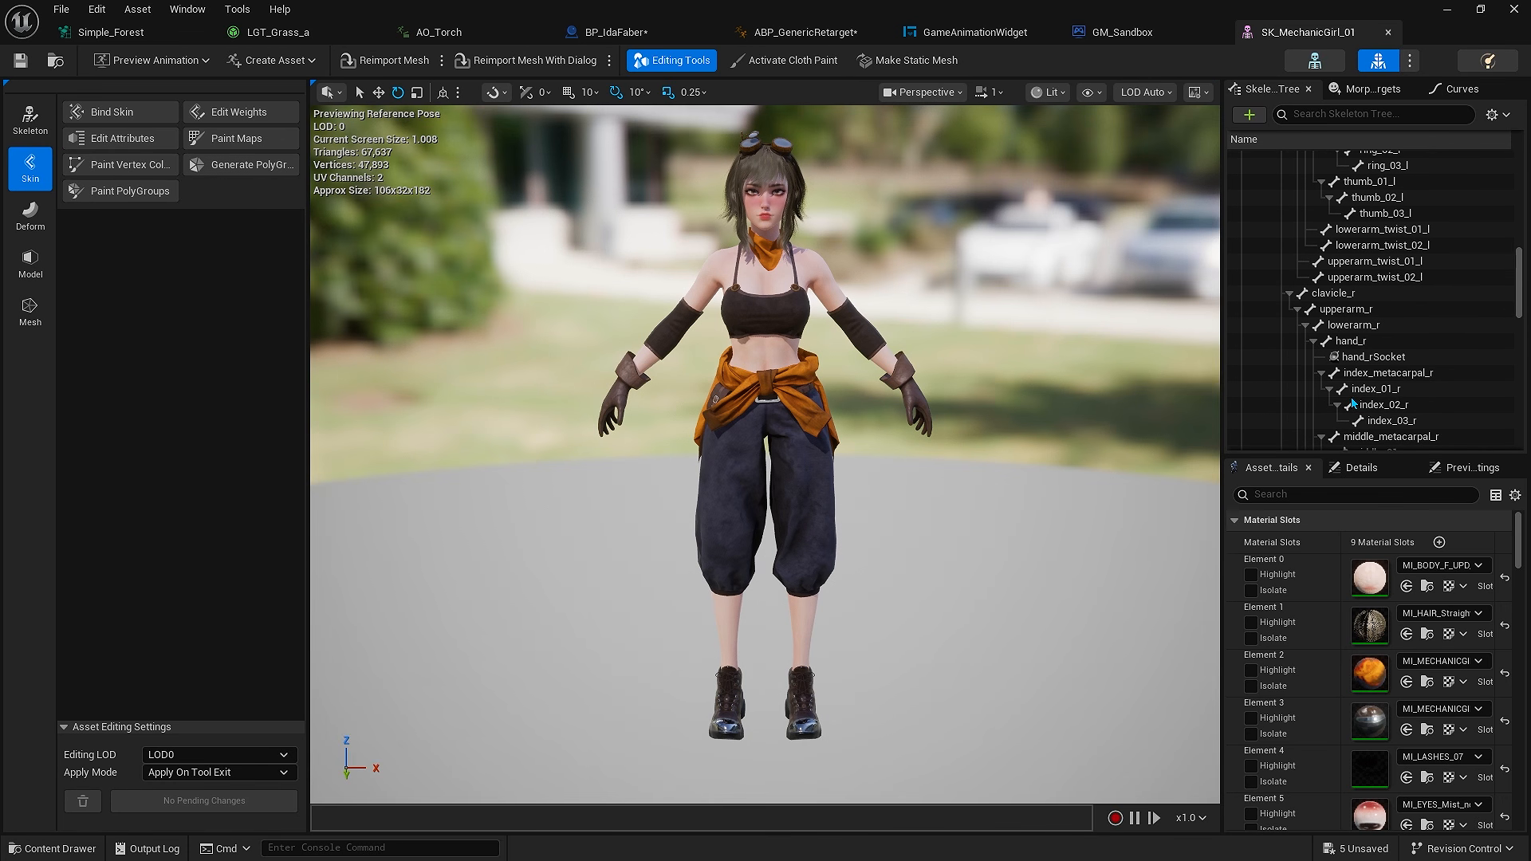
click(1366, 341)
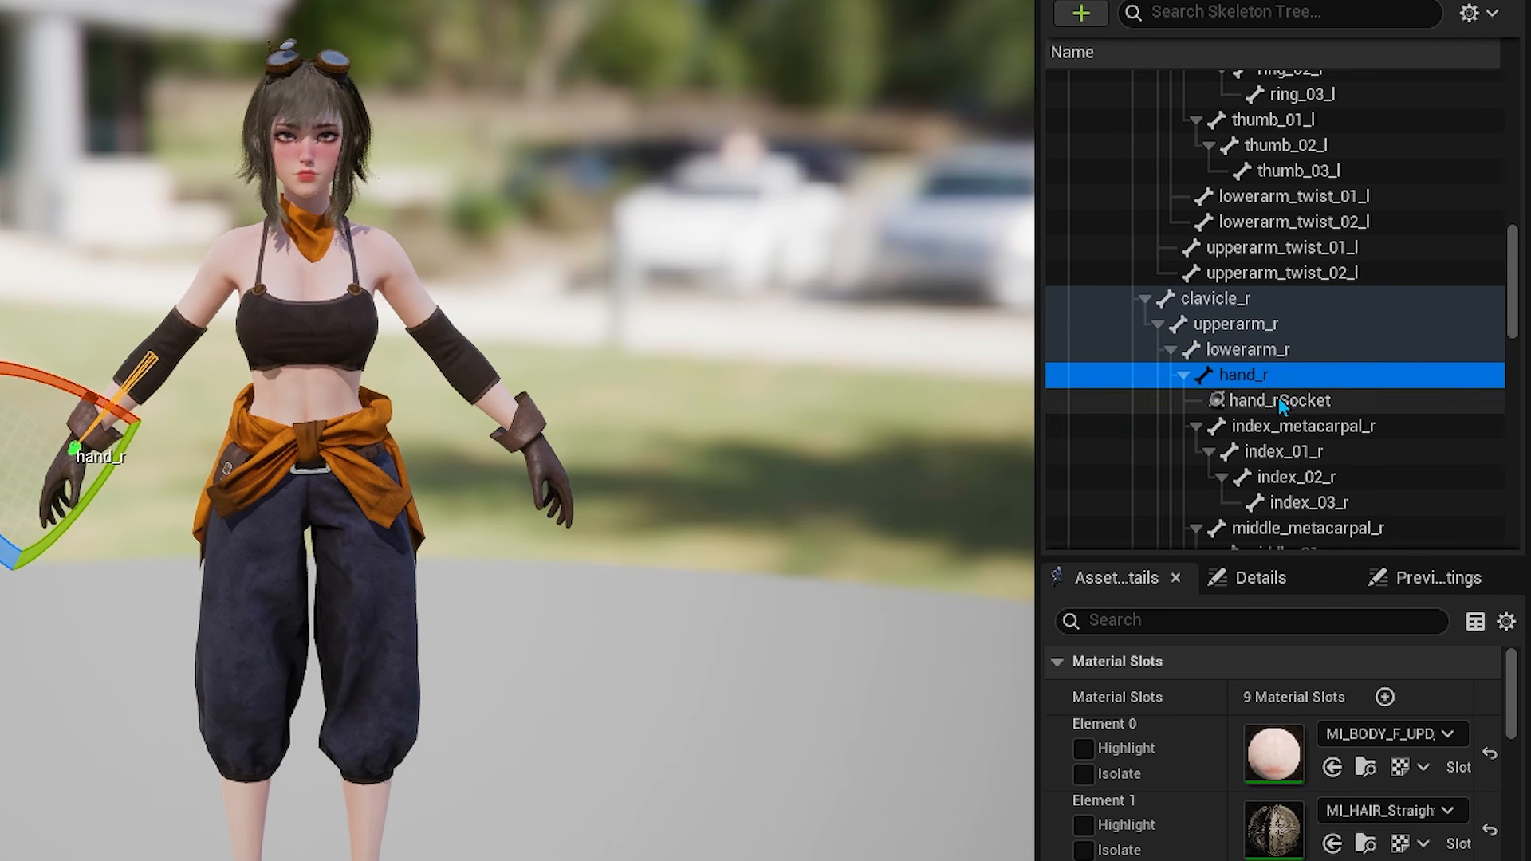
click(1279, 399)
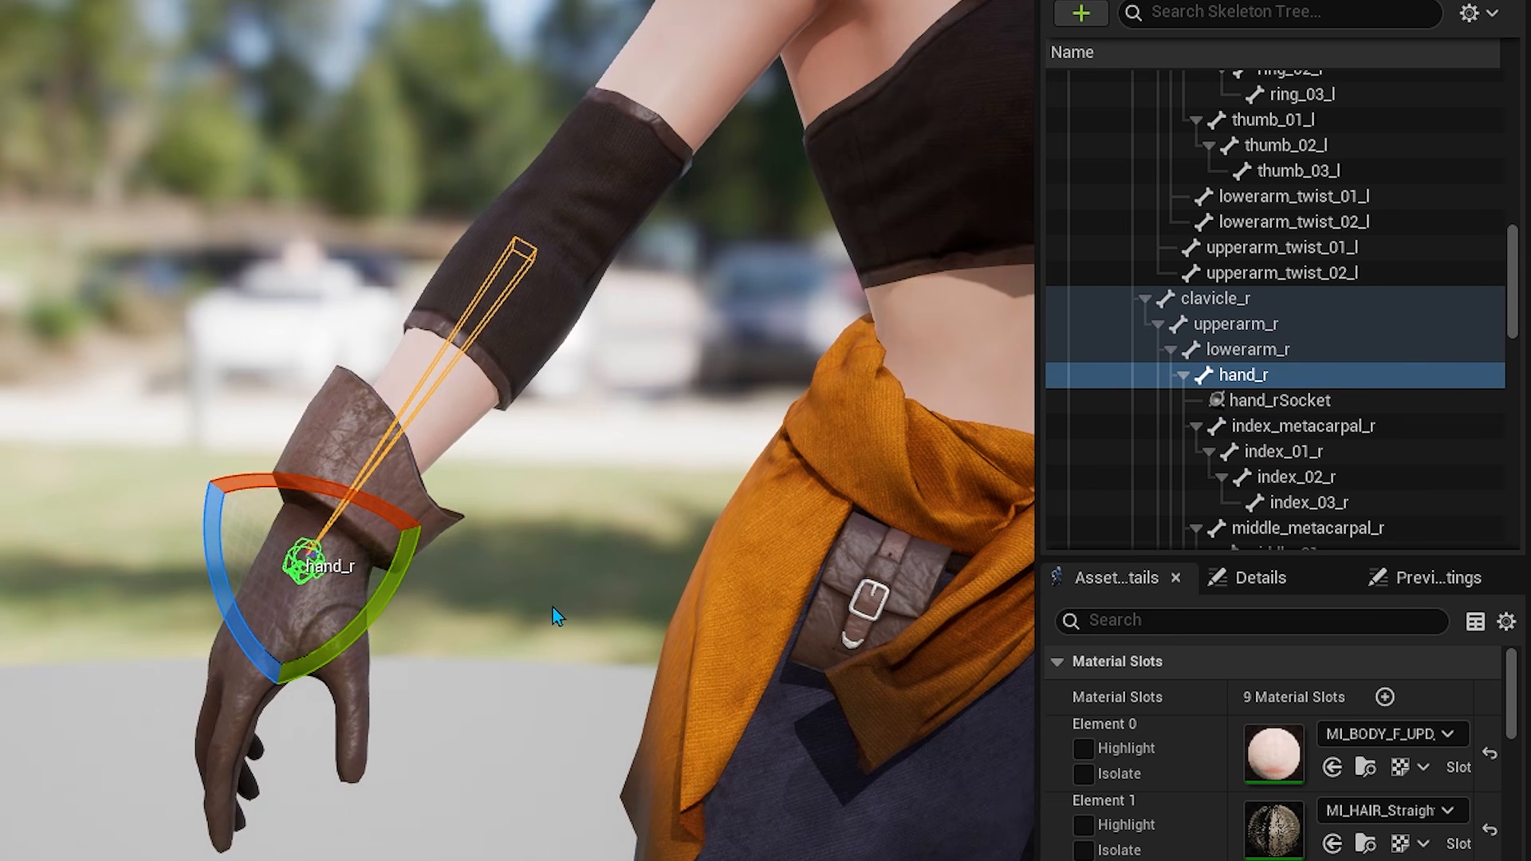
alt+drag(552, 609, 666, 584)
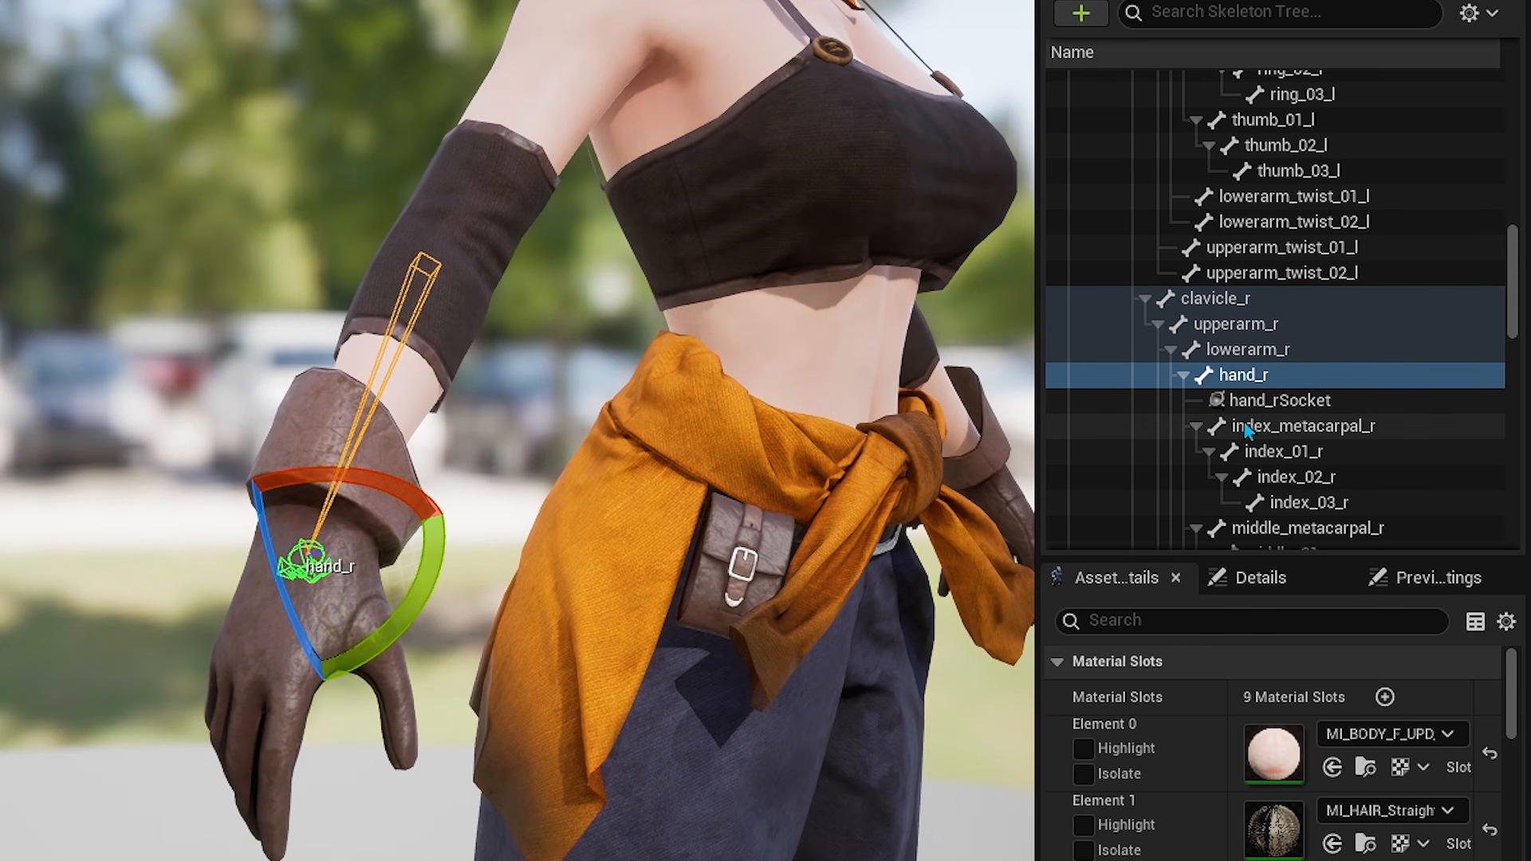
click(1269, 401)
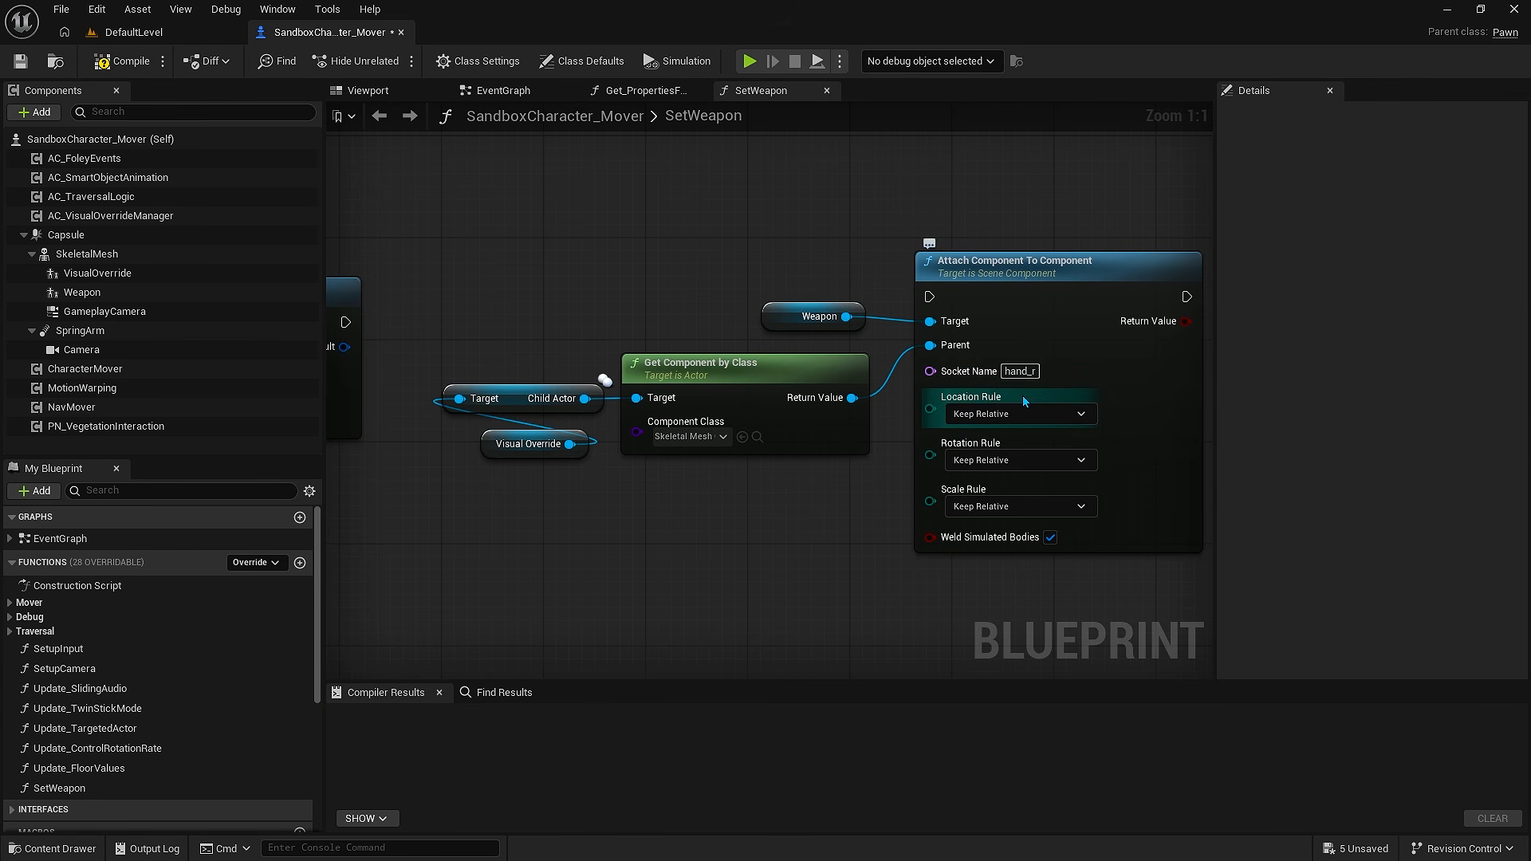
Wrap the new attachment nodes in SetWeapon in a comment box titled "AttachWeapon to hands_r".
scroll(1100, 584, down, 1)
drag(1101, 585, 503, 304)
text(c)
text(AttachW)
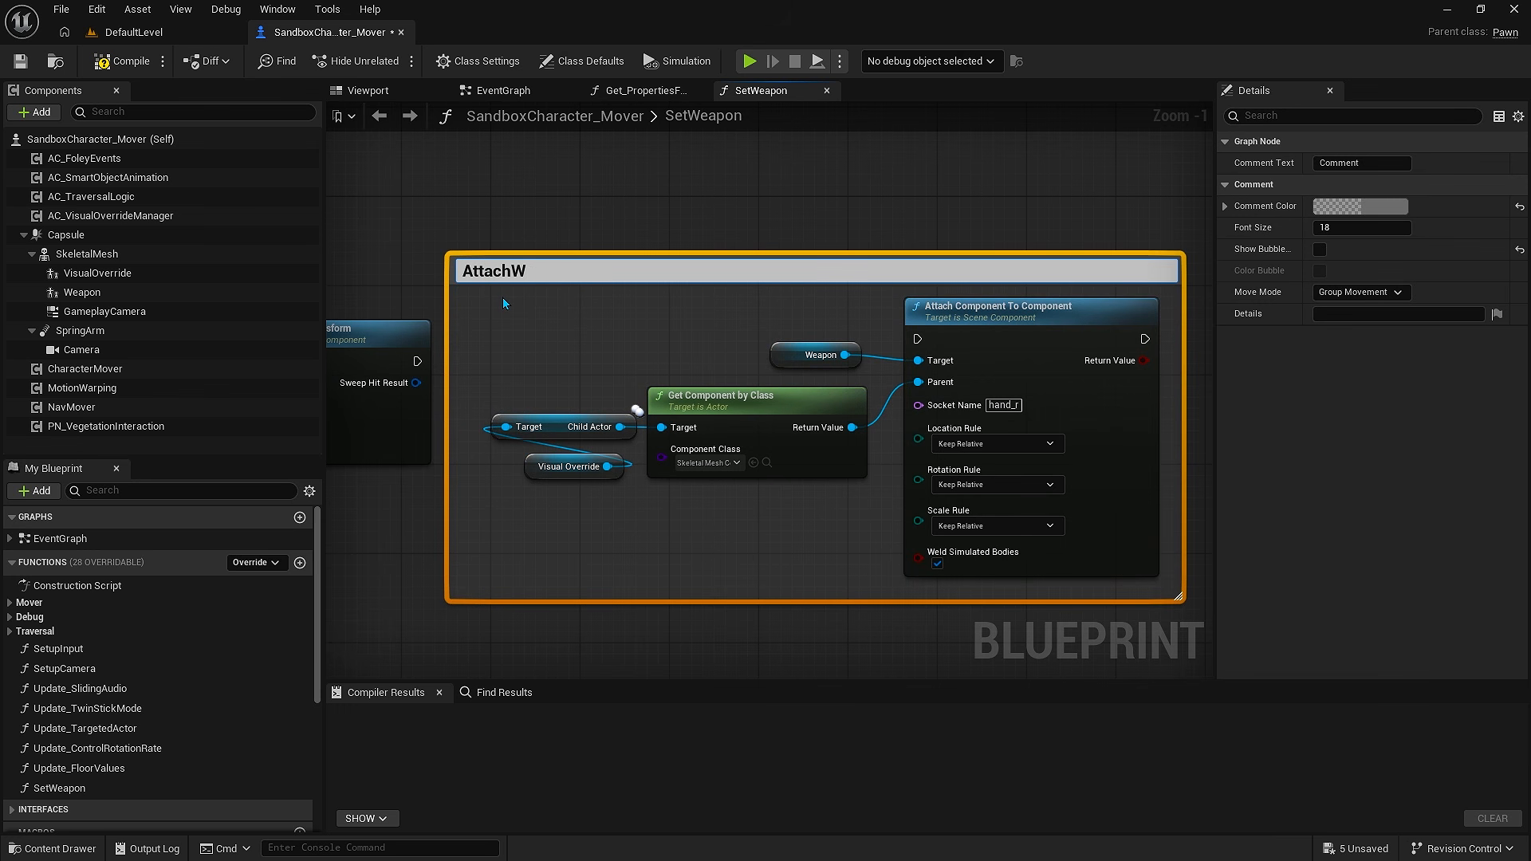
text(eapon to hands_r)
Connect Set Relative Transform's execution output to the attach node, align the Weapon node and comment box with the wire, and compile.
drag(417, 361, 917, 339)
drag(828, 361, 828, 373)
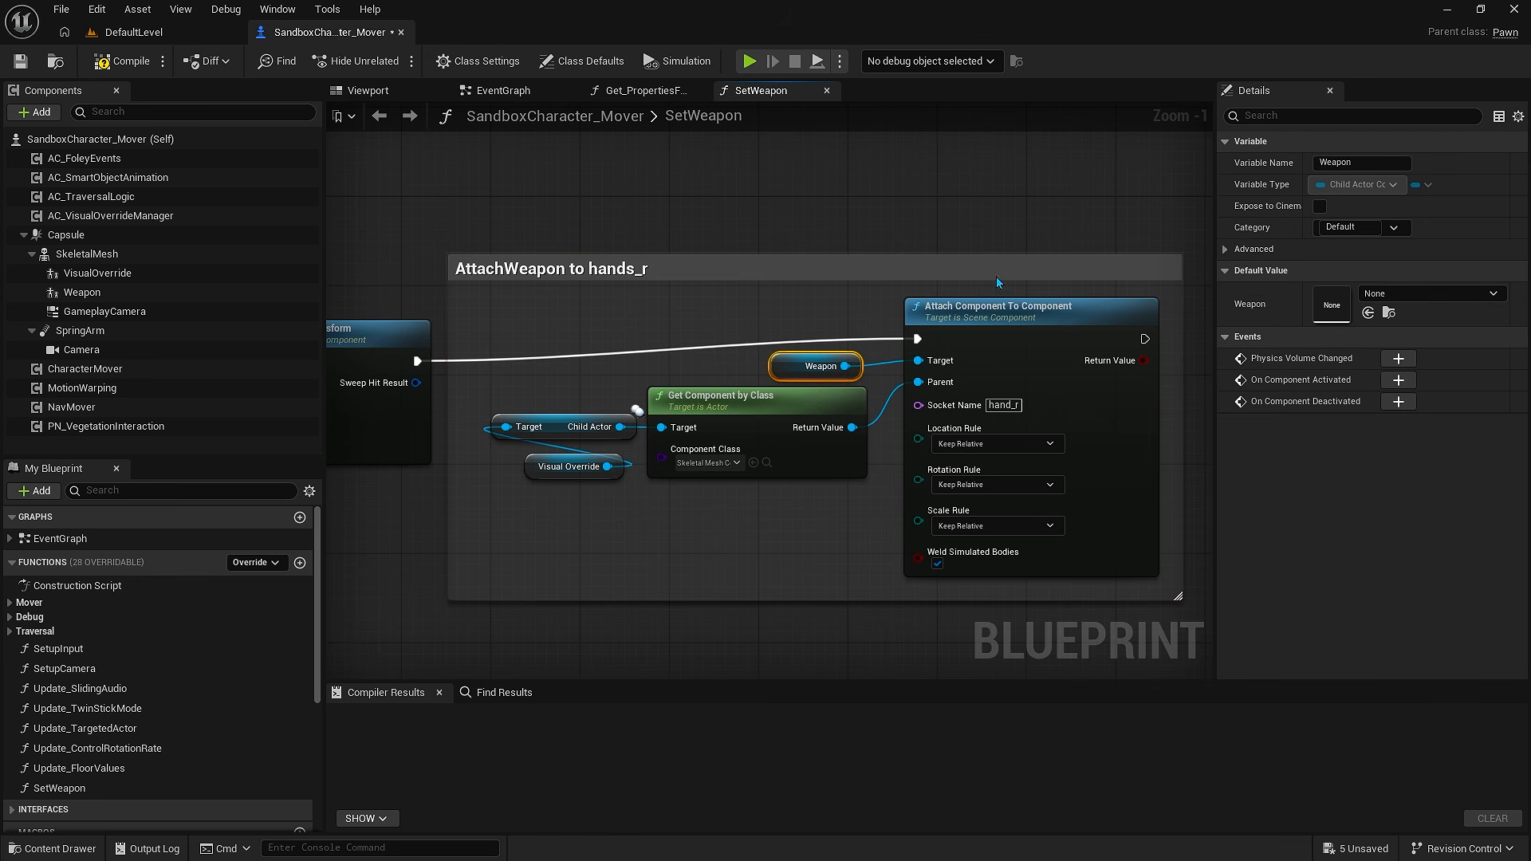
drag(997, 283, 1002, 303)
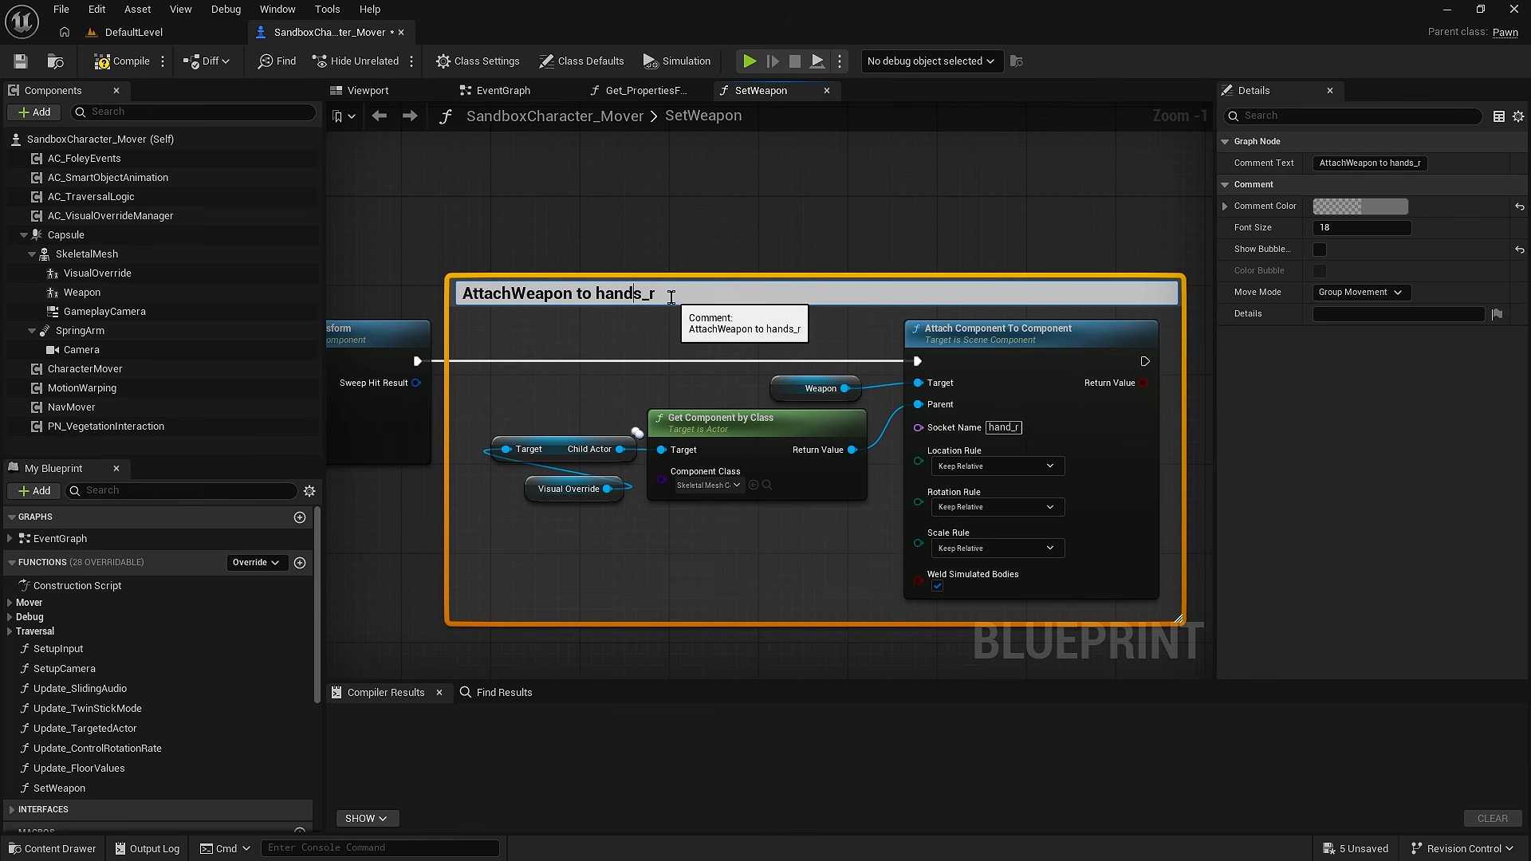
click(773, 342)
click(158, 65)
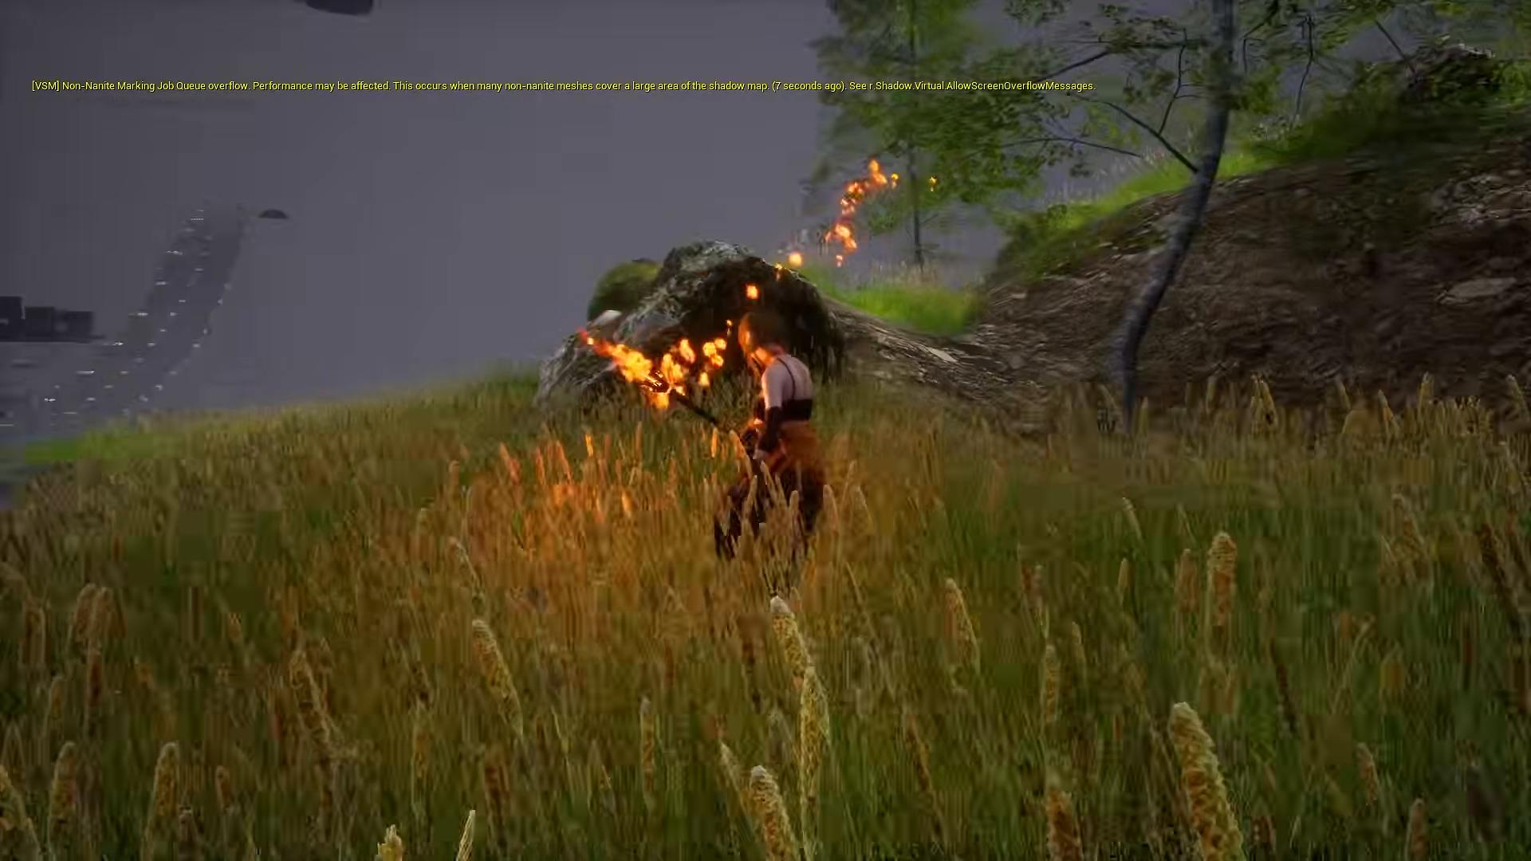
During play, cycle the camera style to view how the BP_IdaFaber character holds the torch up close.
key(v)
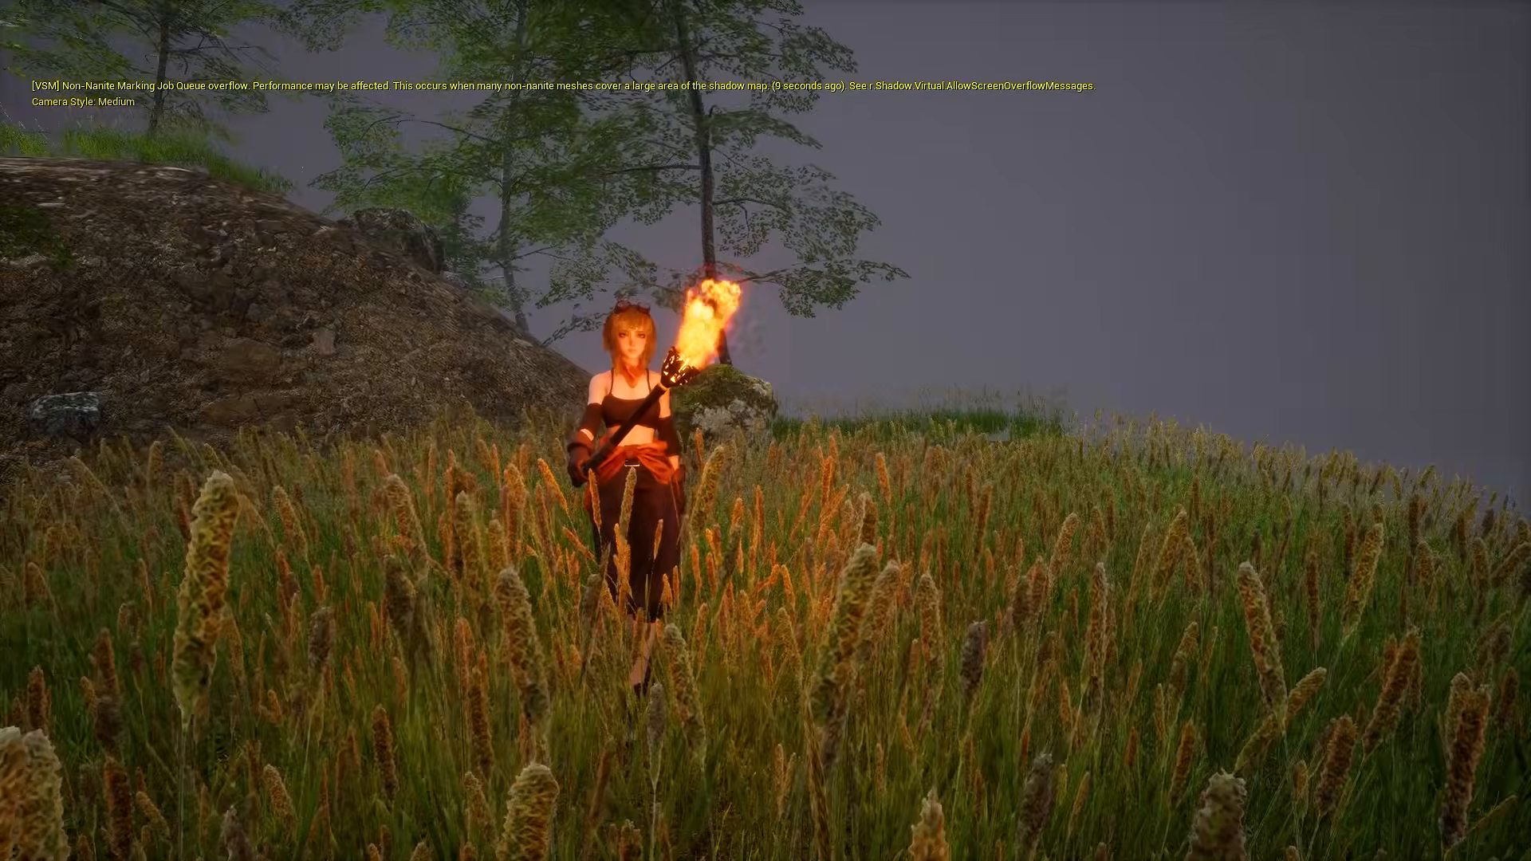
key(v)
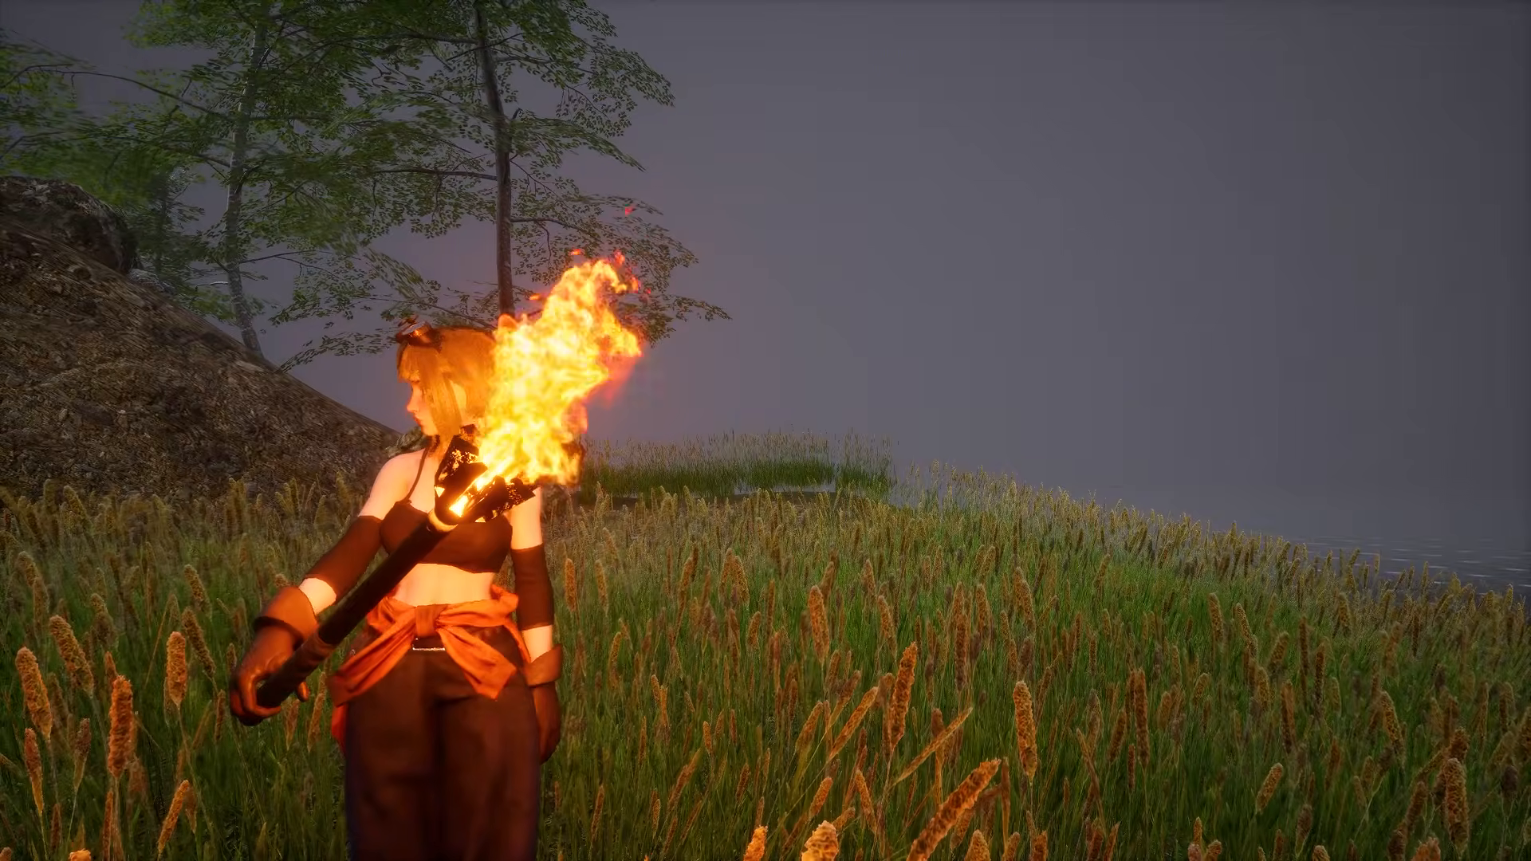